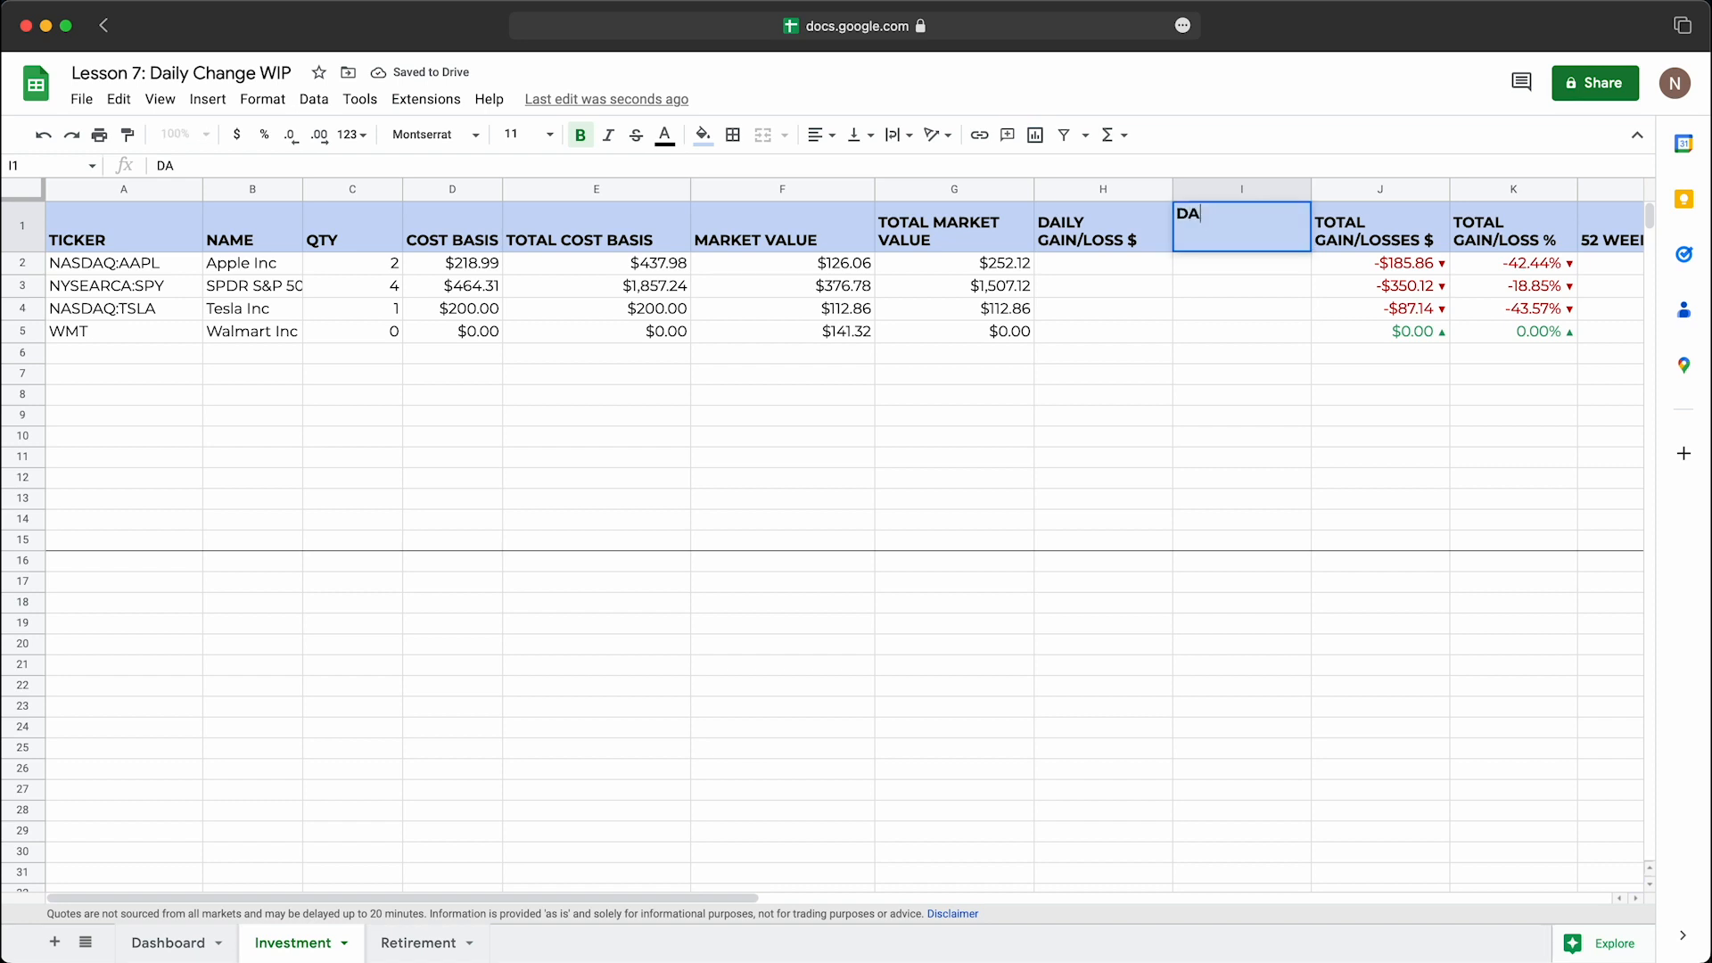
Step: Complete the column I header in I1 as "DAILY GAIN/LOSS %"
type("/LOSS %")
key("Return")
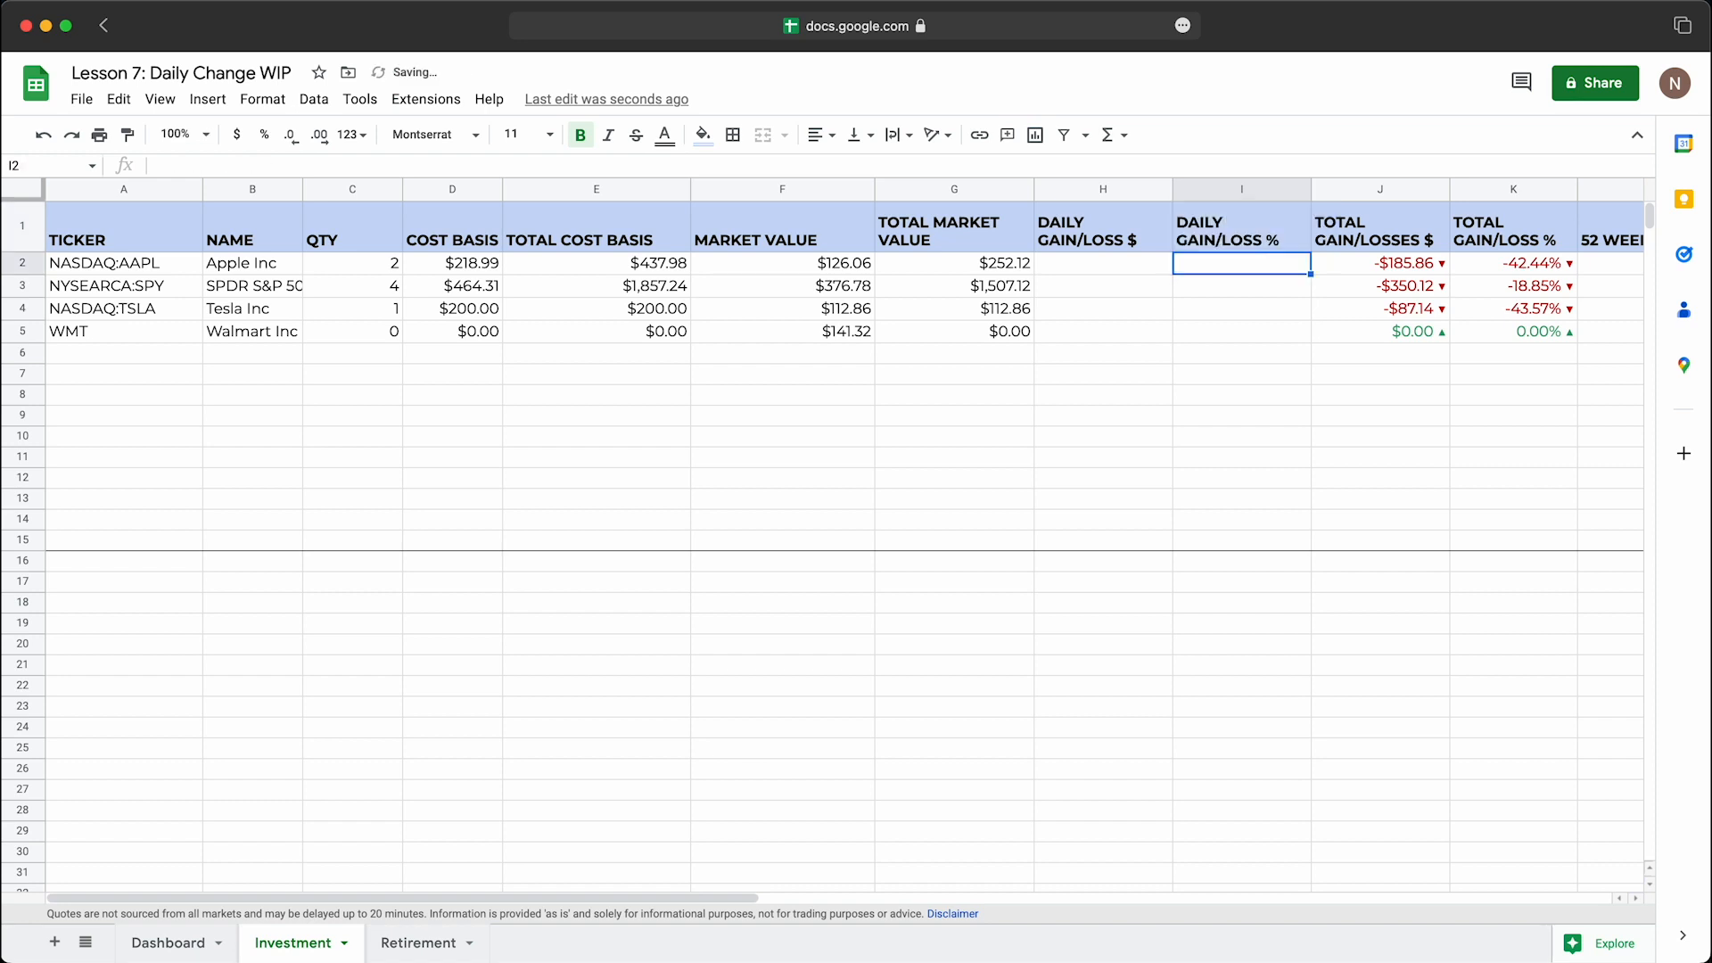
left_click(1403, 207)
left_click(1518, 236)
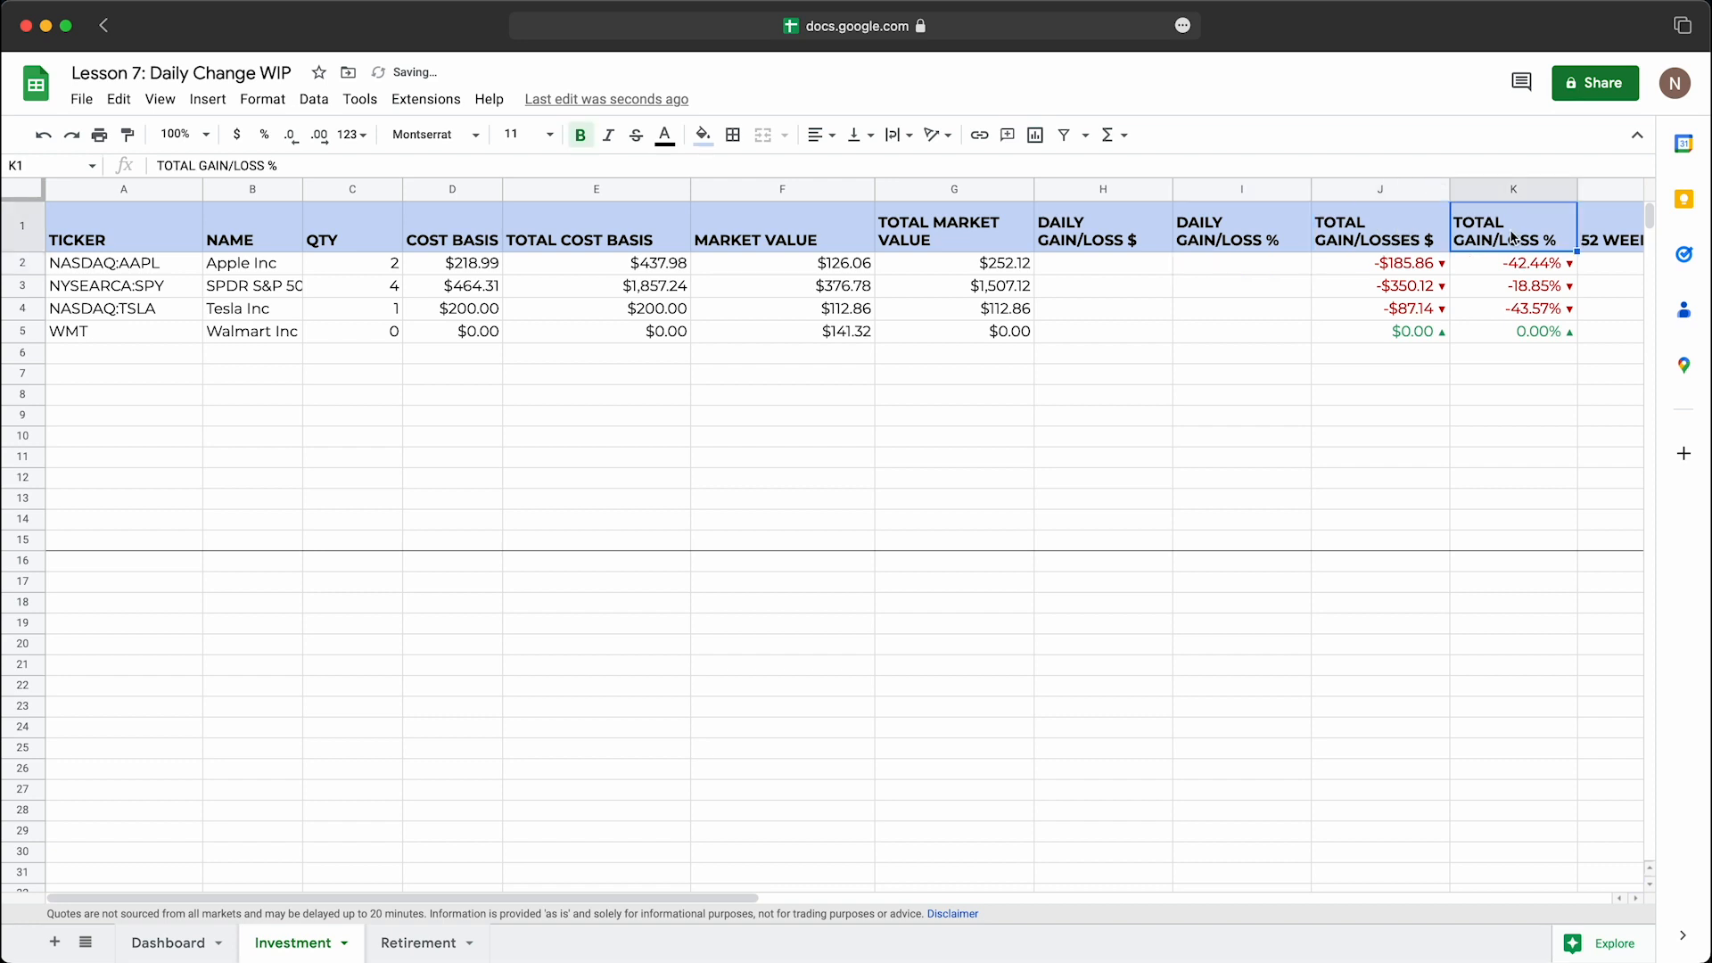
left_click(1111, 190)
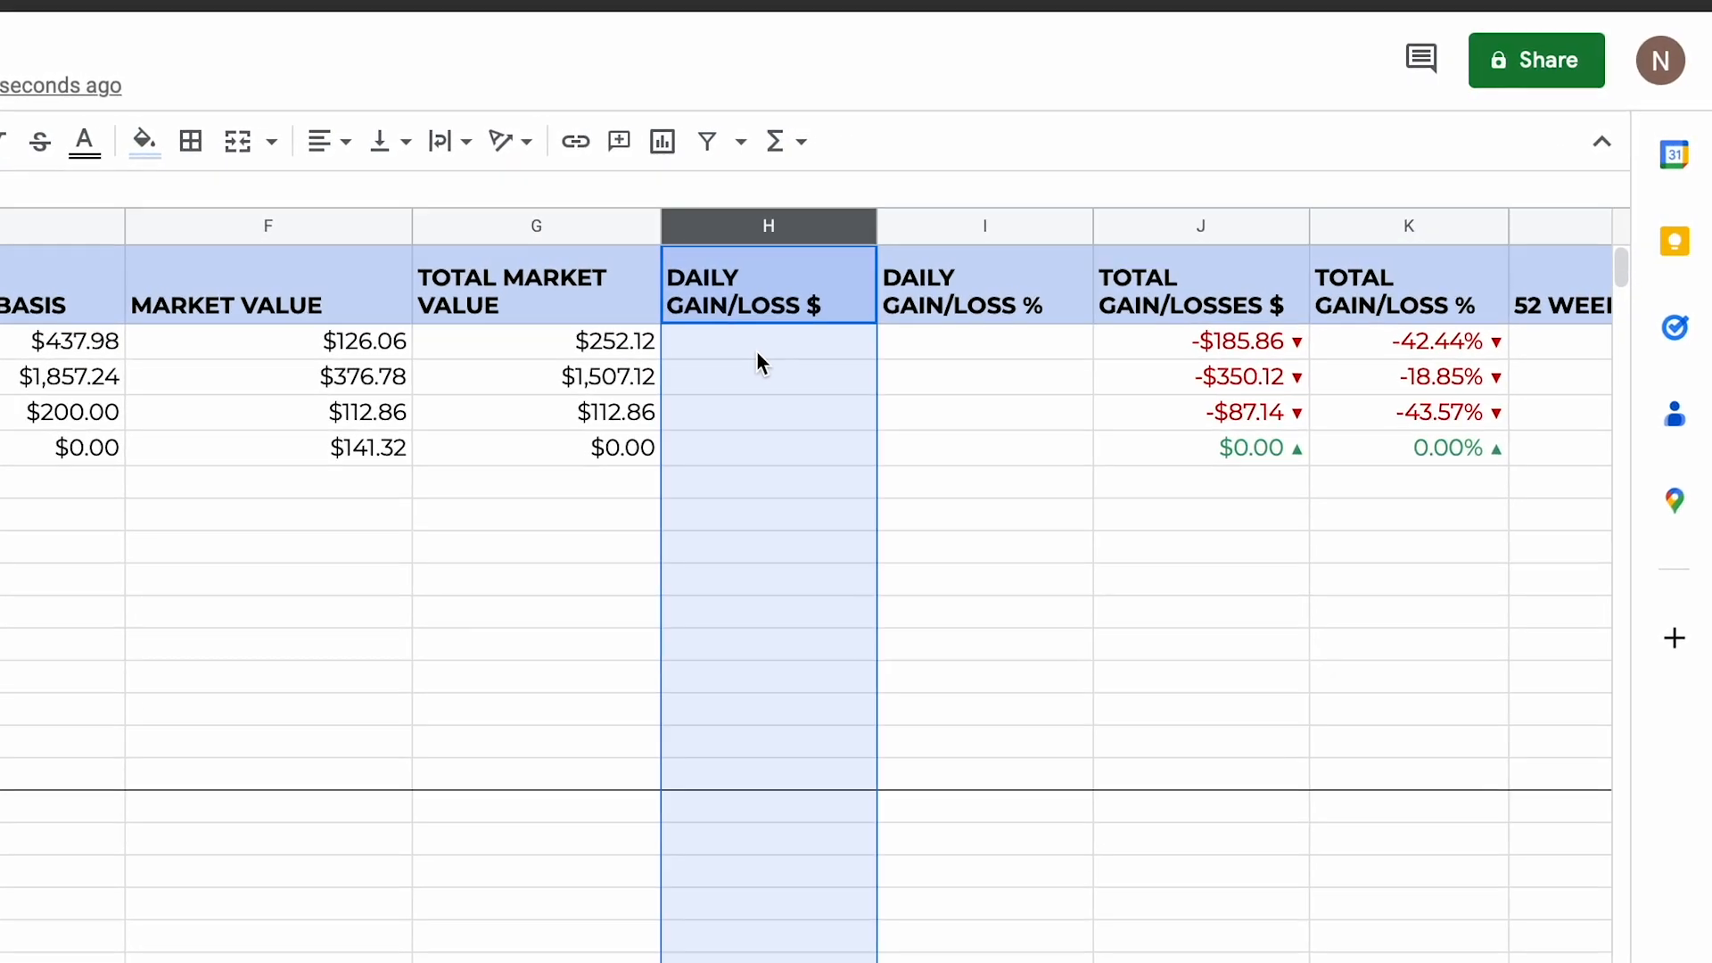
Step: Enter the formula =GOOGLEFINANCE(A2,"change") in H2 for Apple's daily dollar gain/loss
left_click(756, 343)
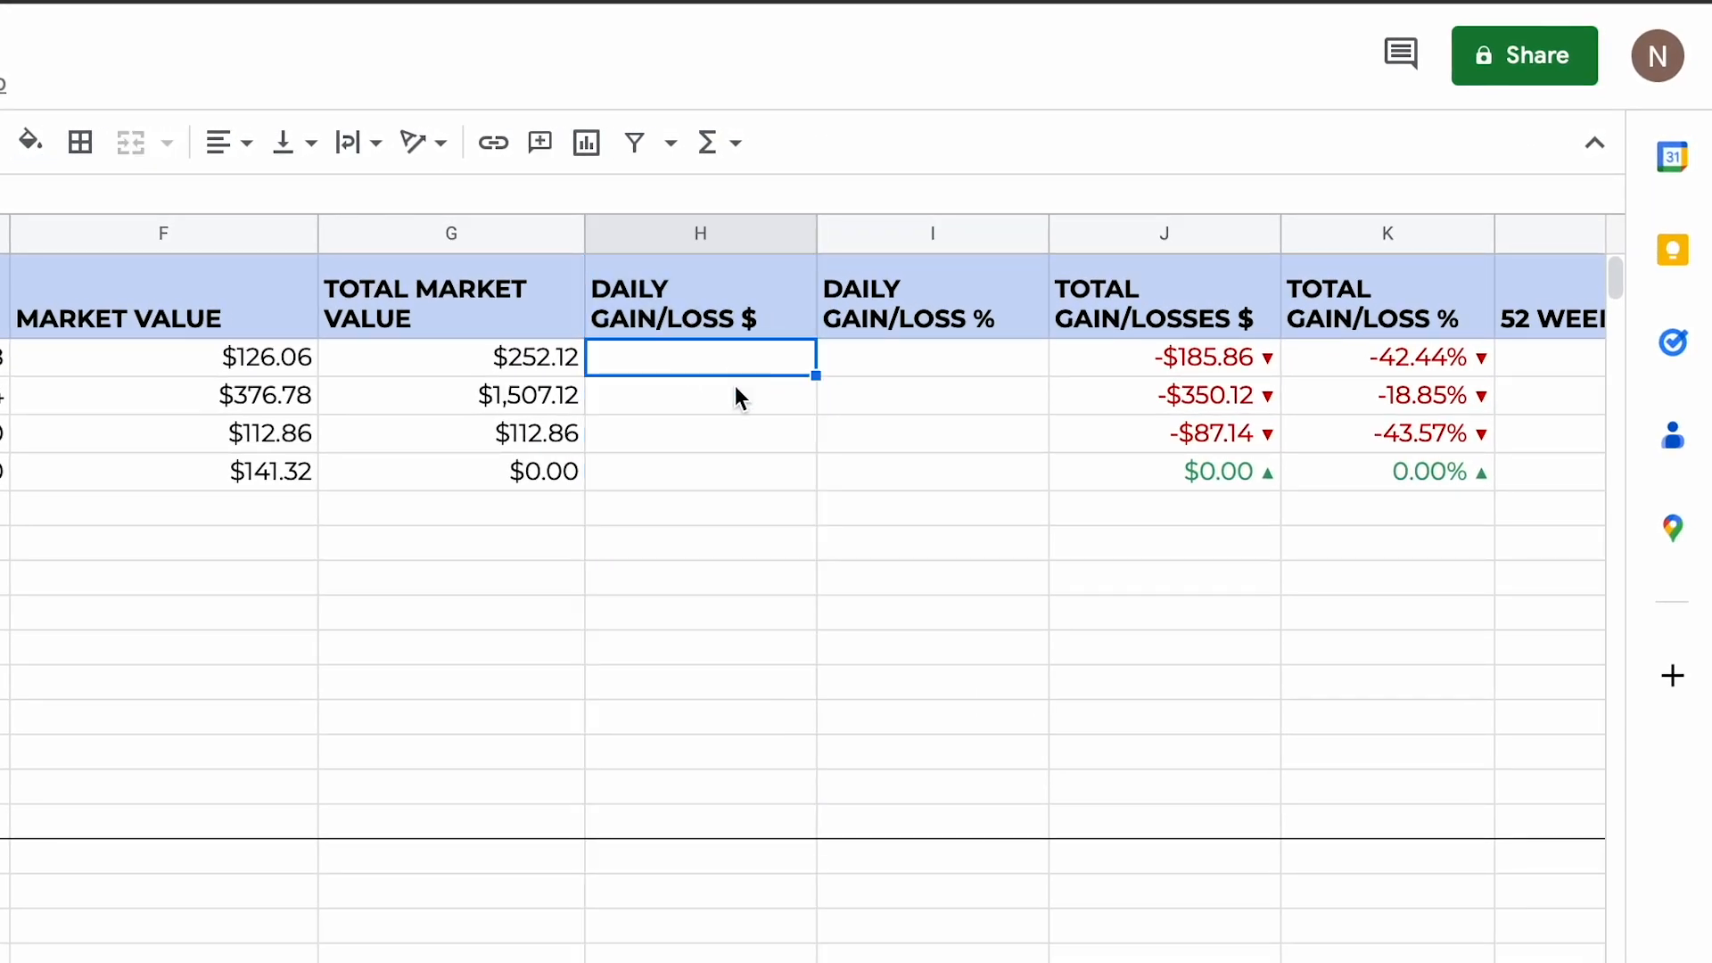
type("=")
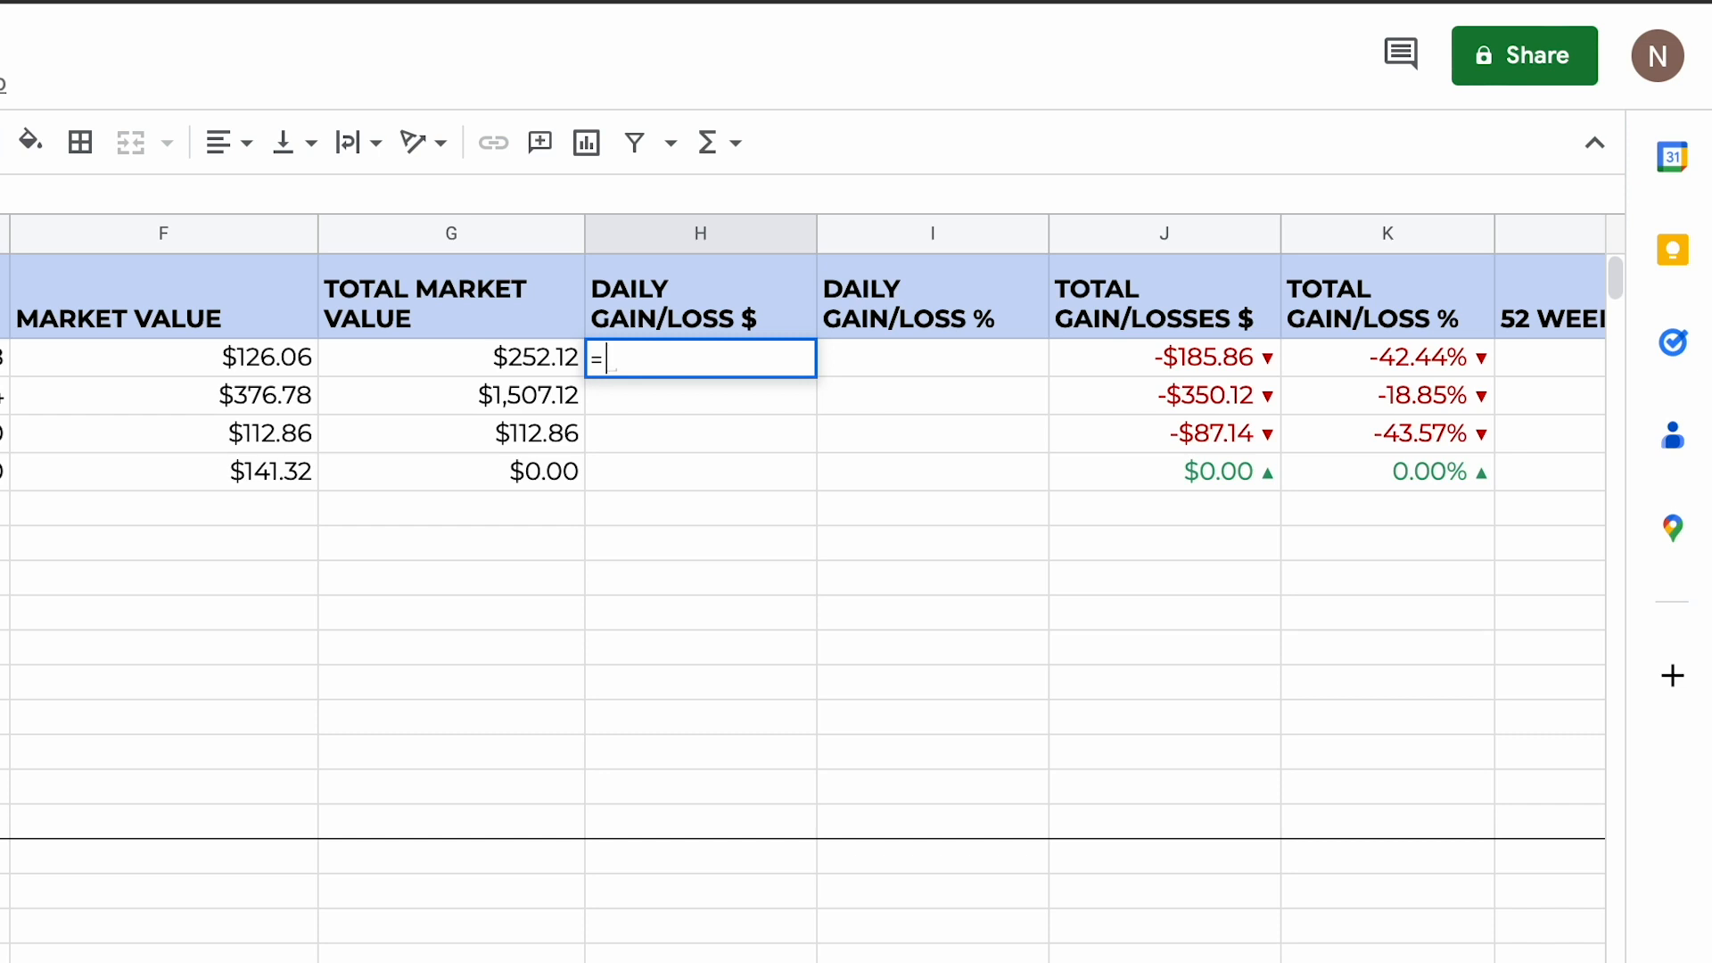
type("GO")
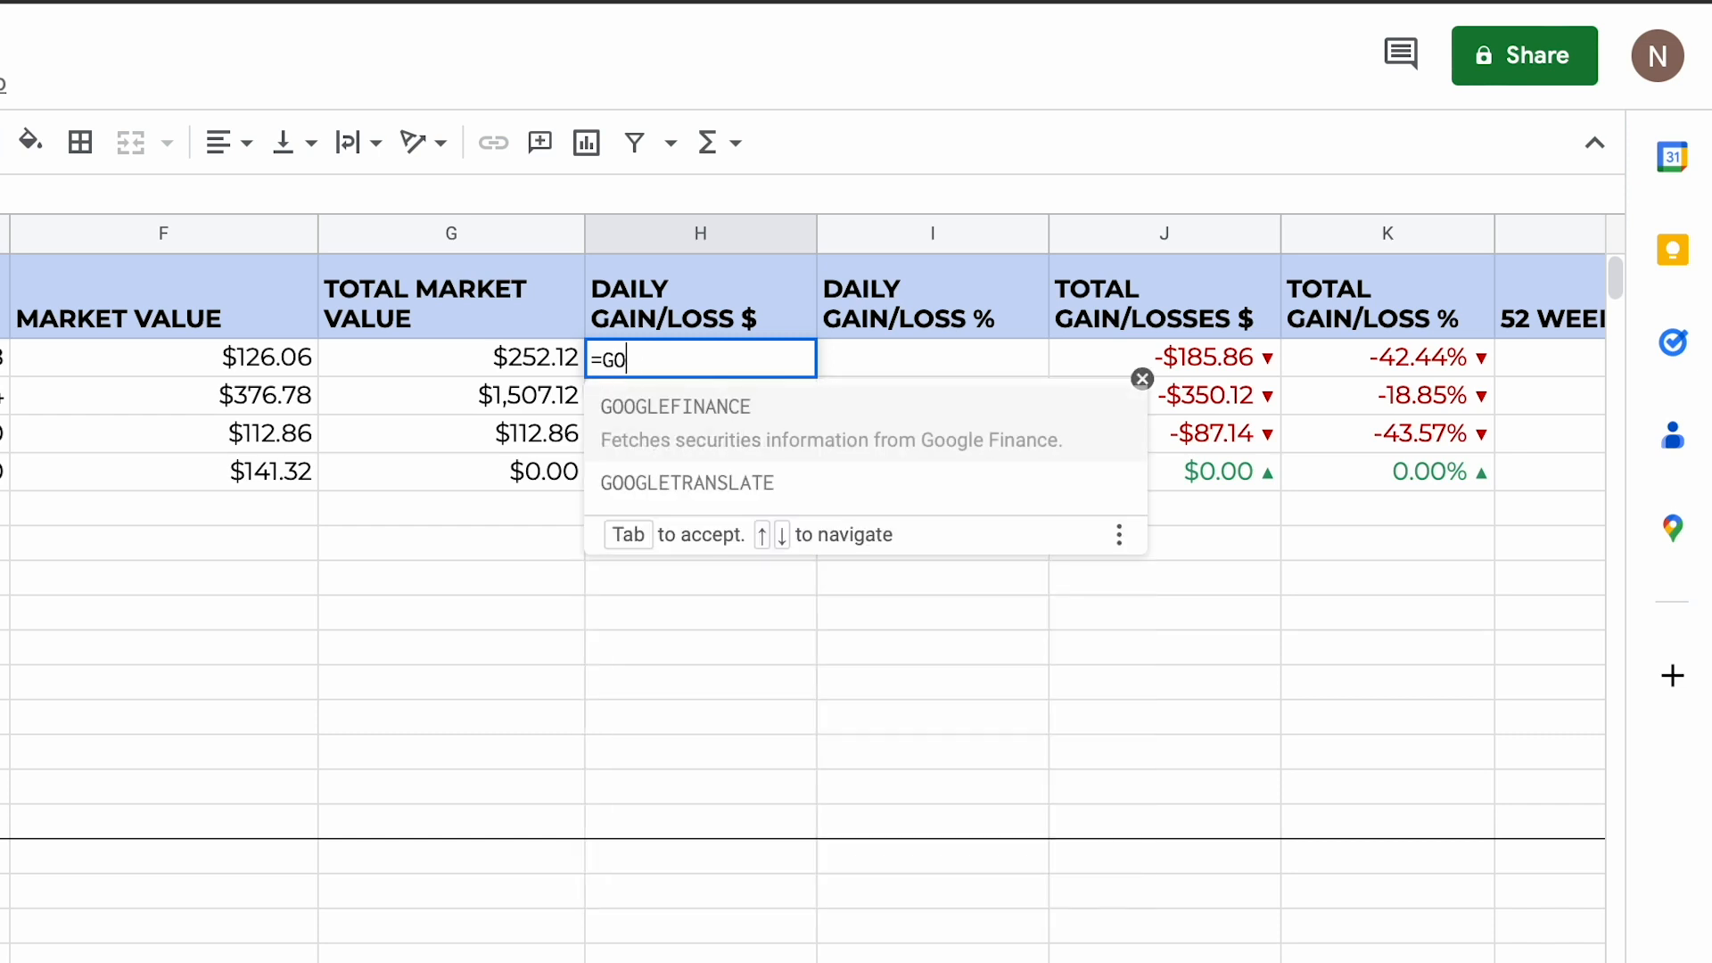
type("OGLEFINANCE")
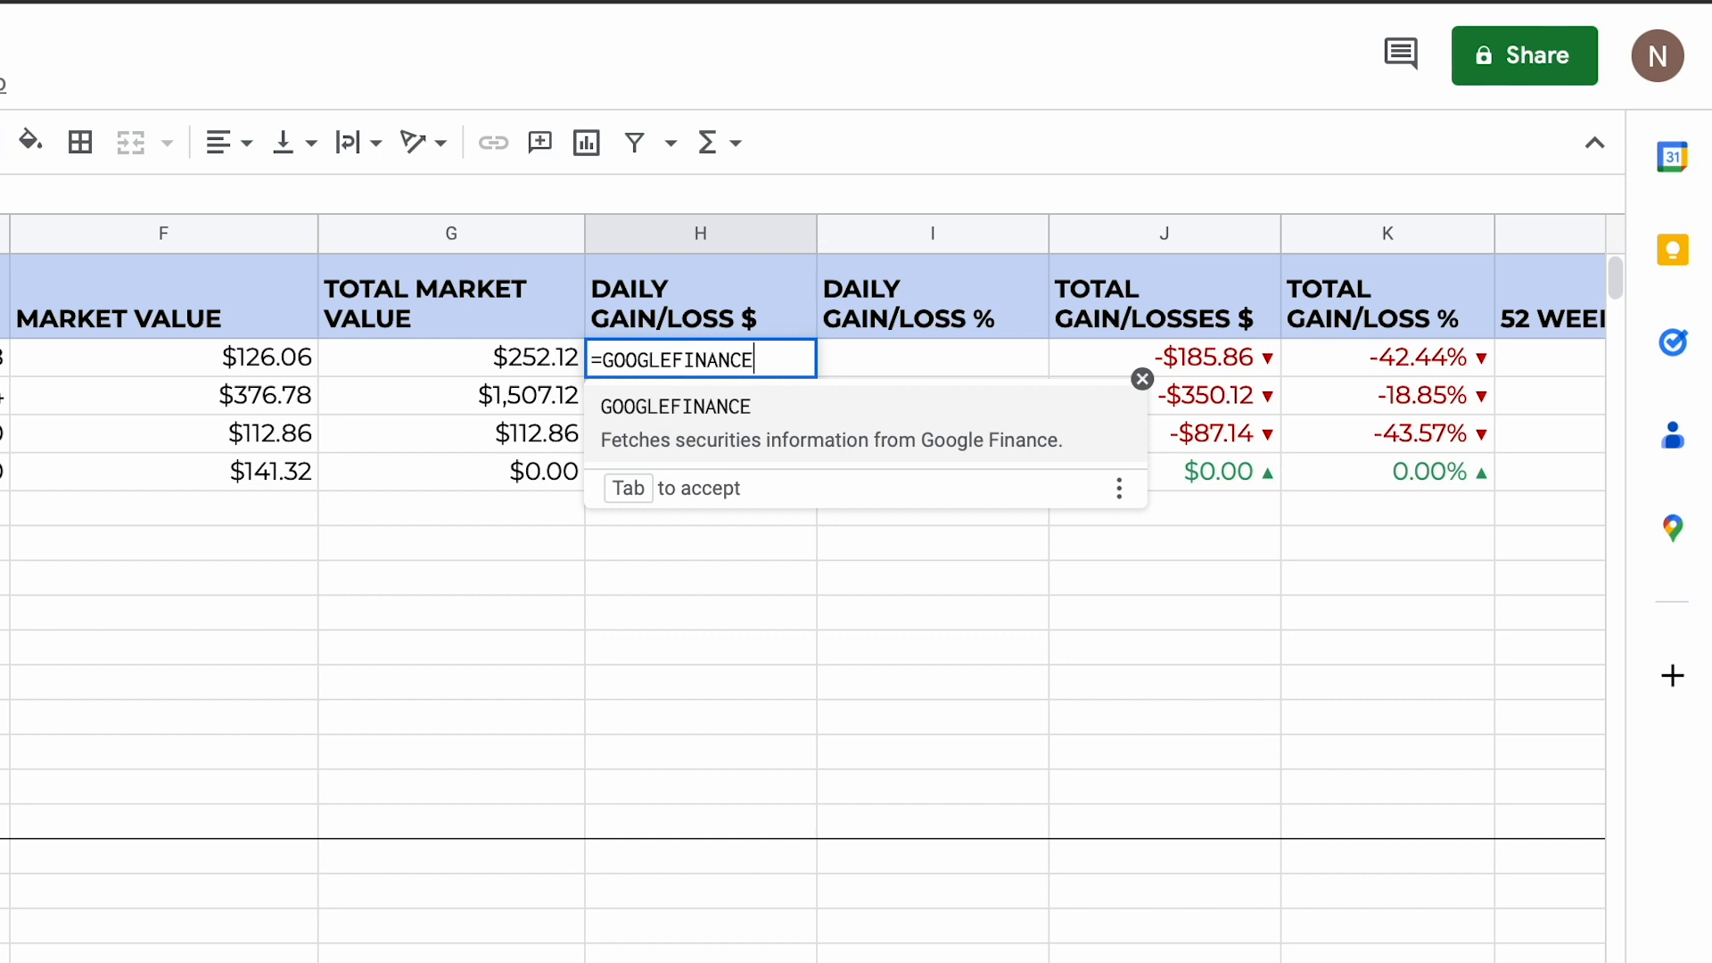
type("(")
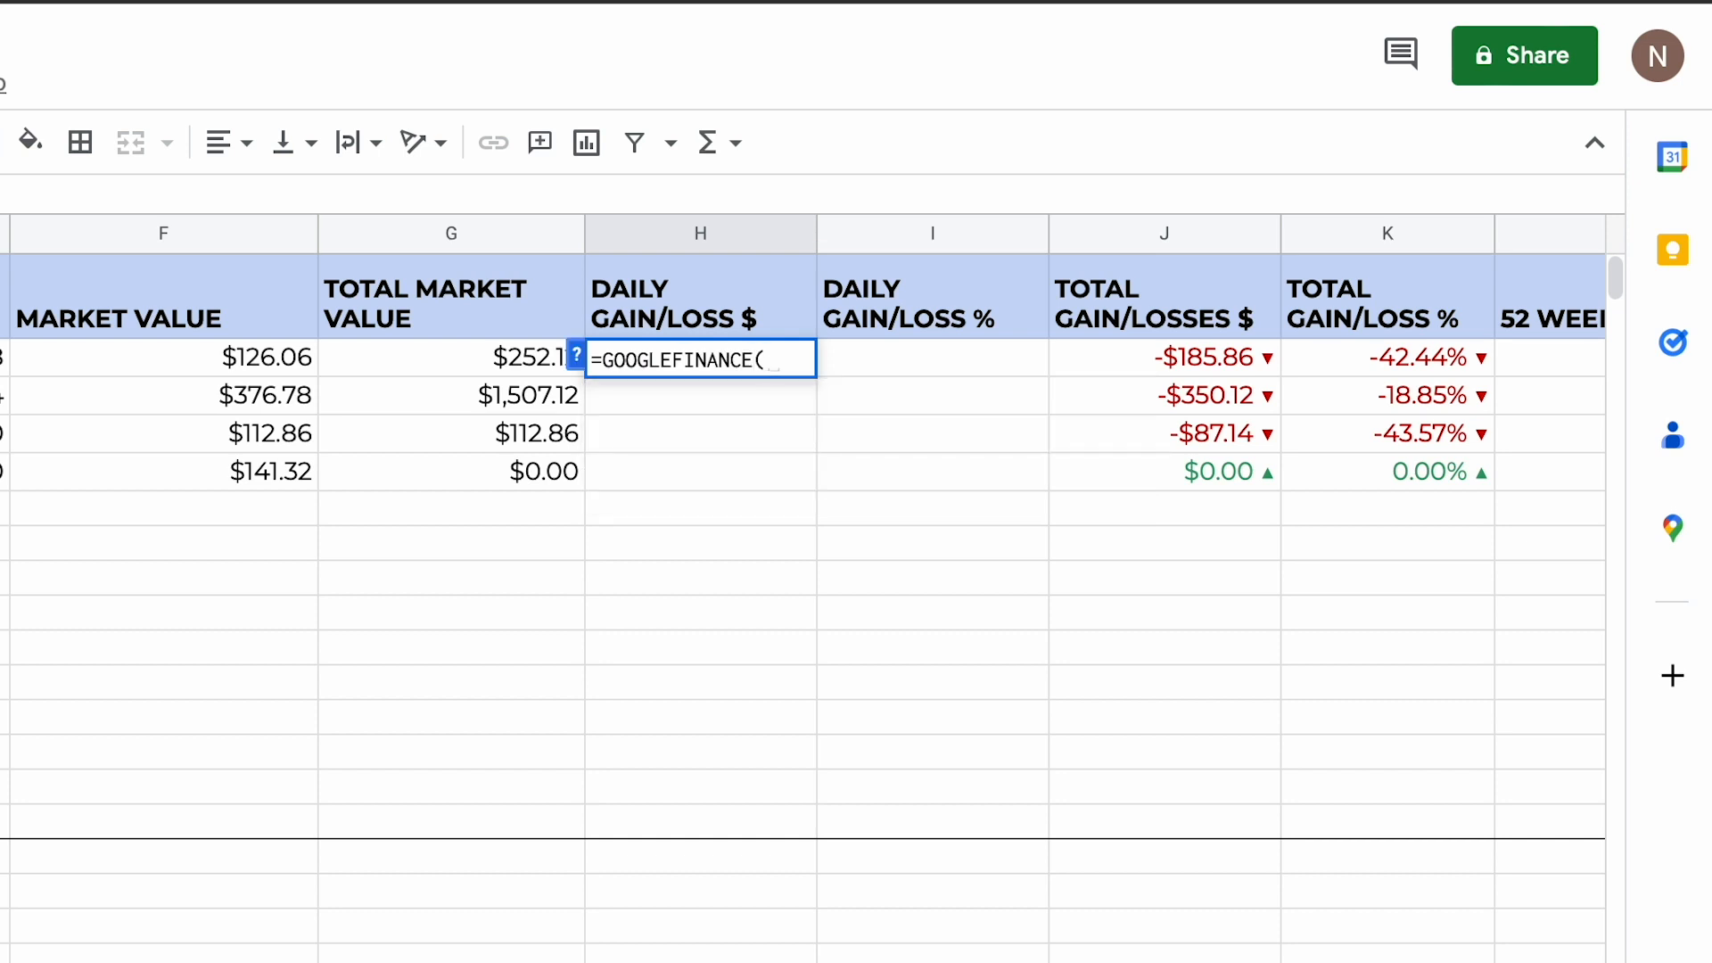
type("A2,\"change")
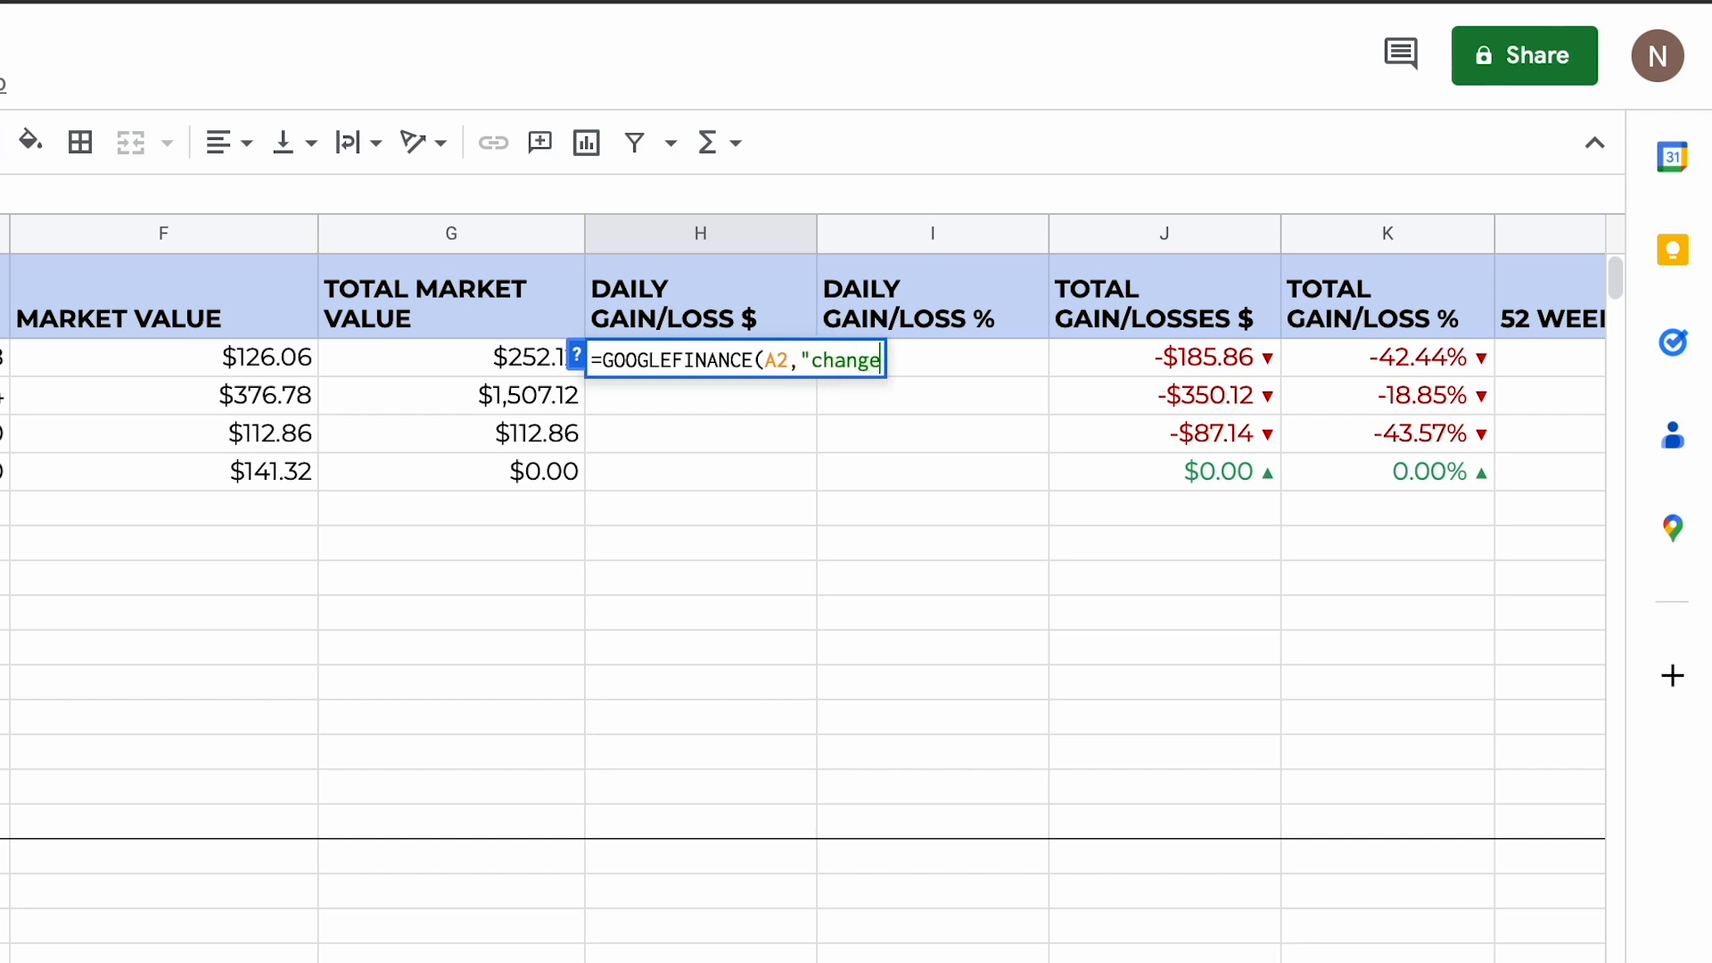
type("\")")
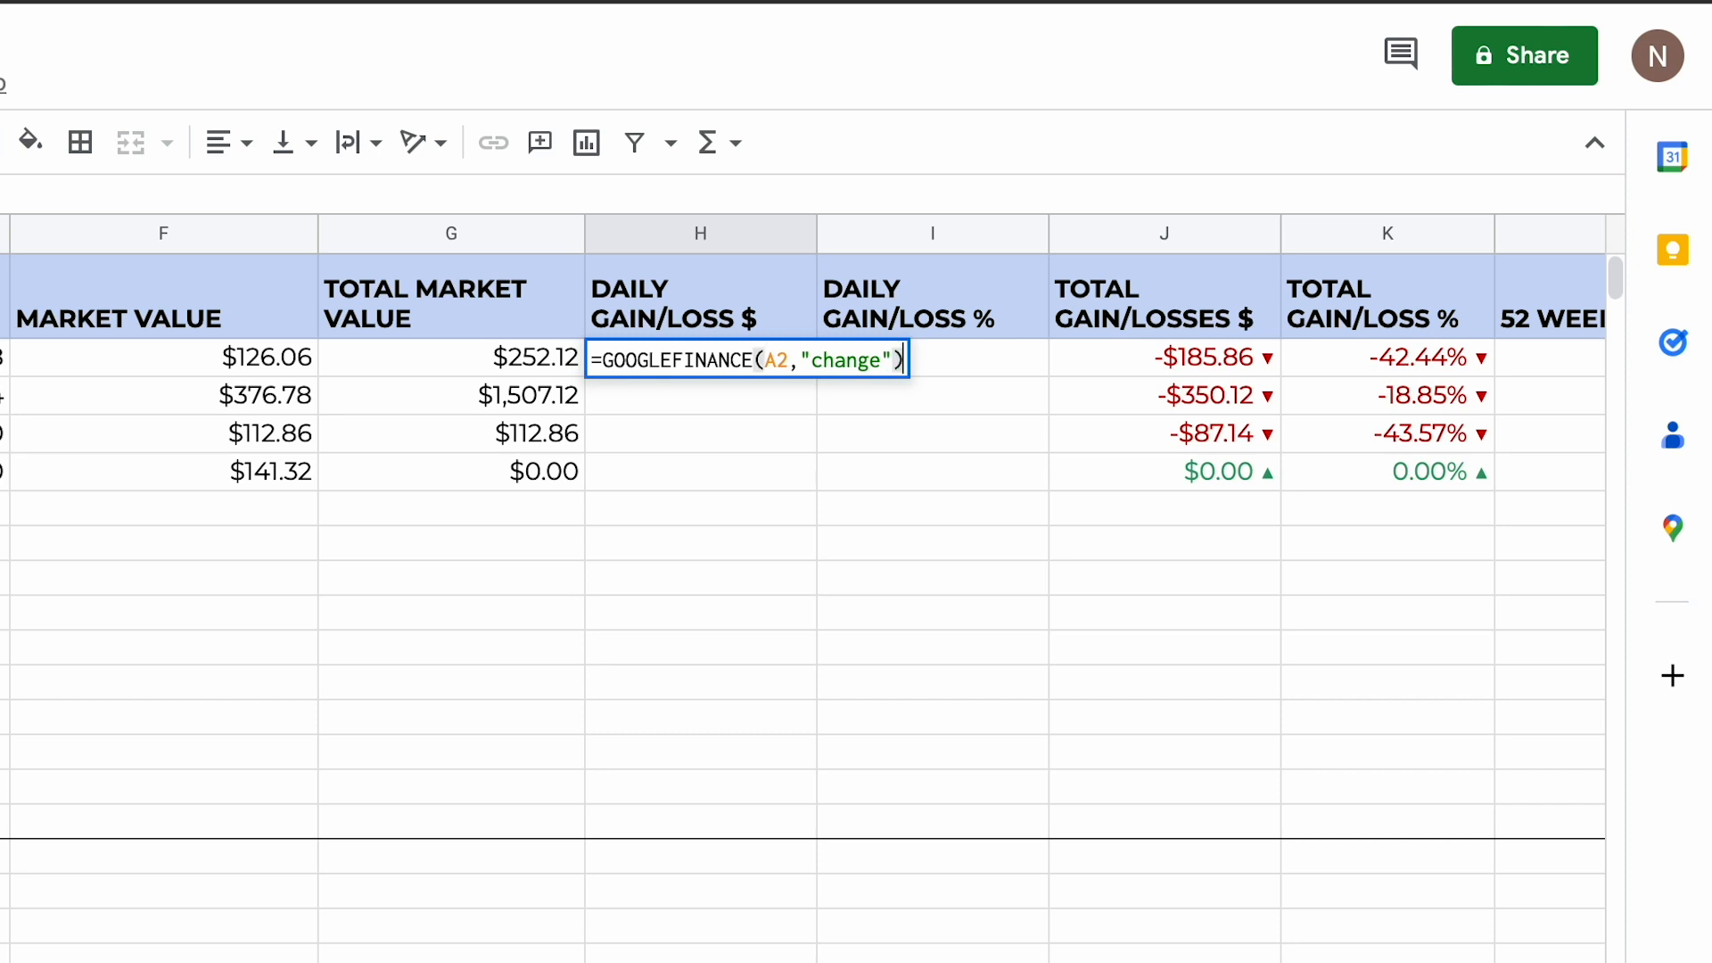
key("Return")
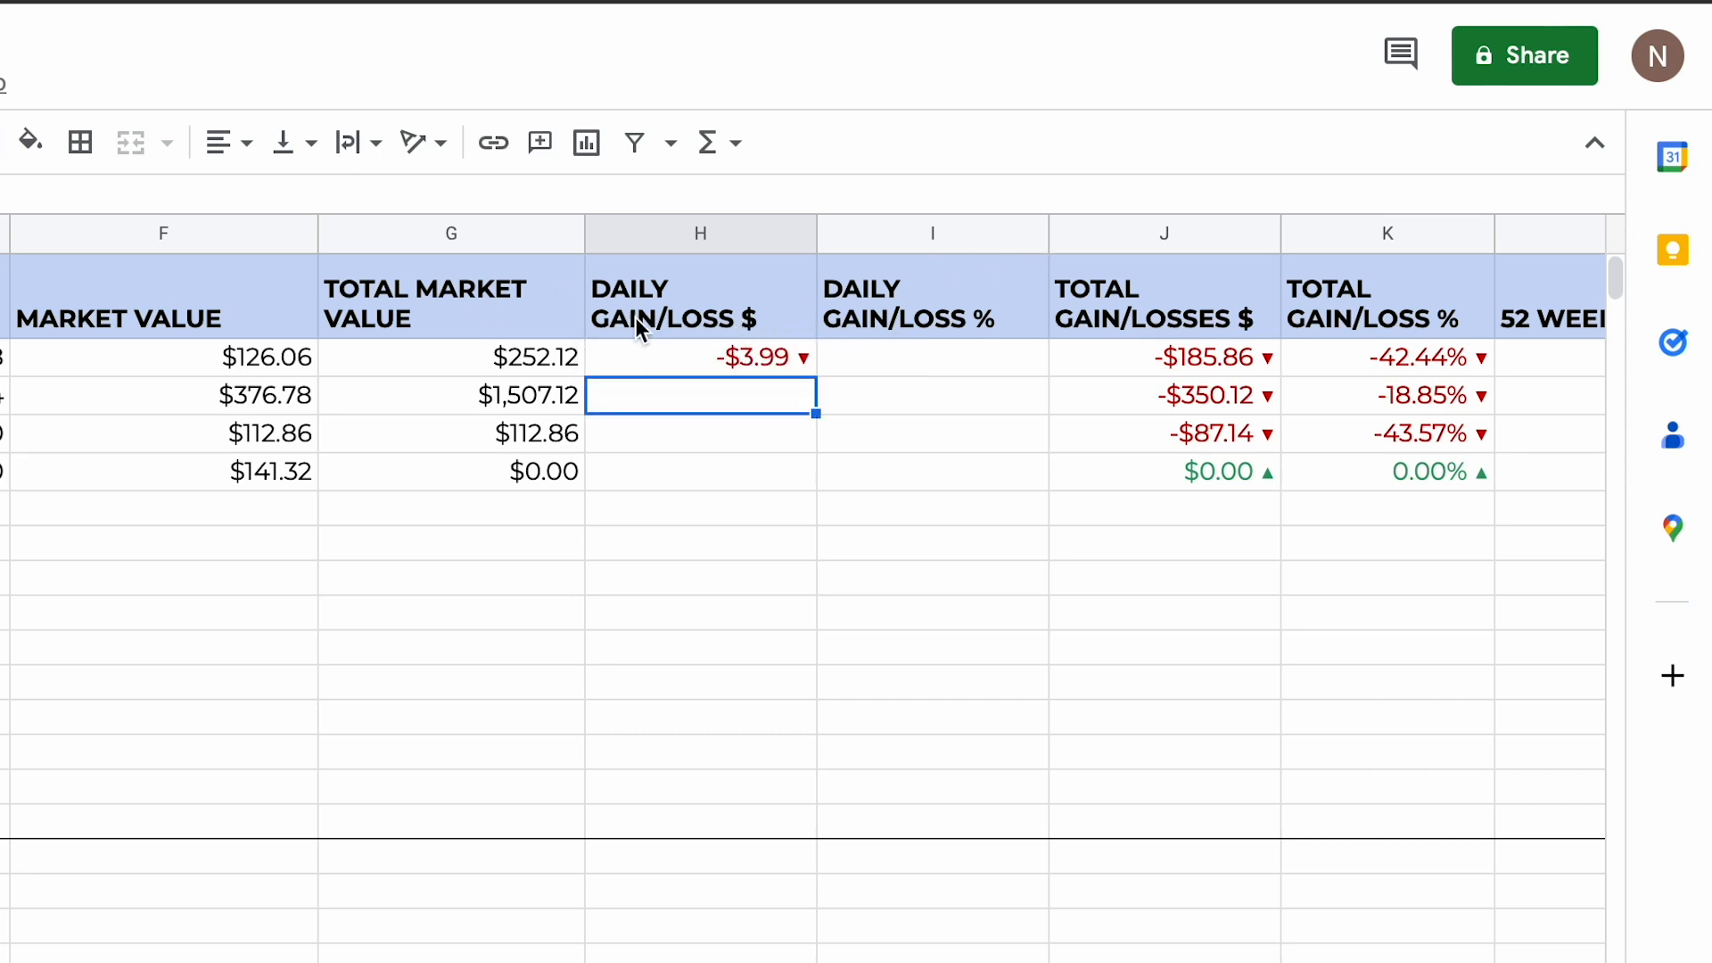
Step: Multiply the H2 daily change formula by the quantity in C2 and fill it down to H5
left_click(780, 361)
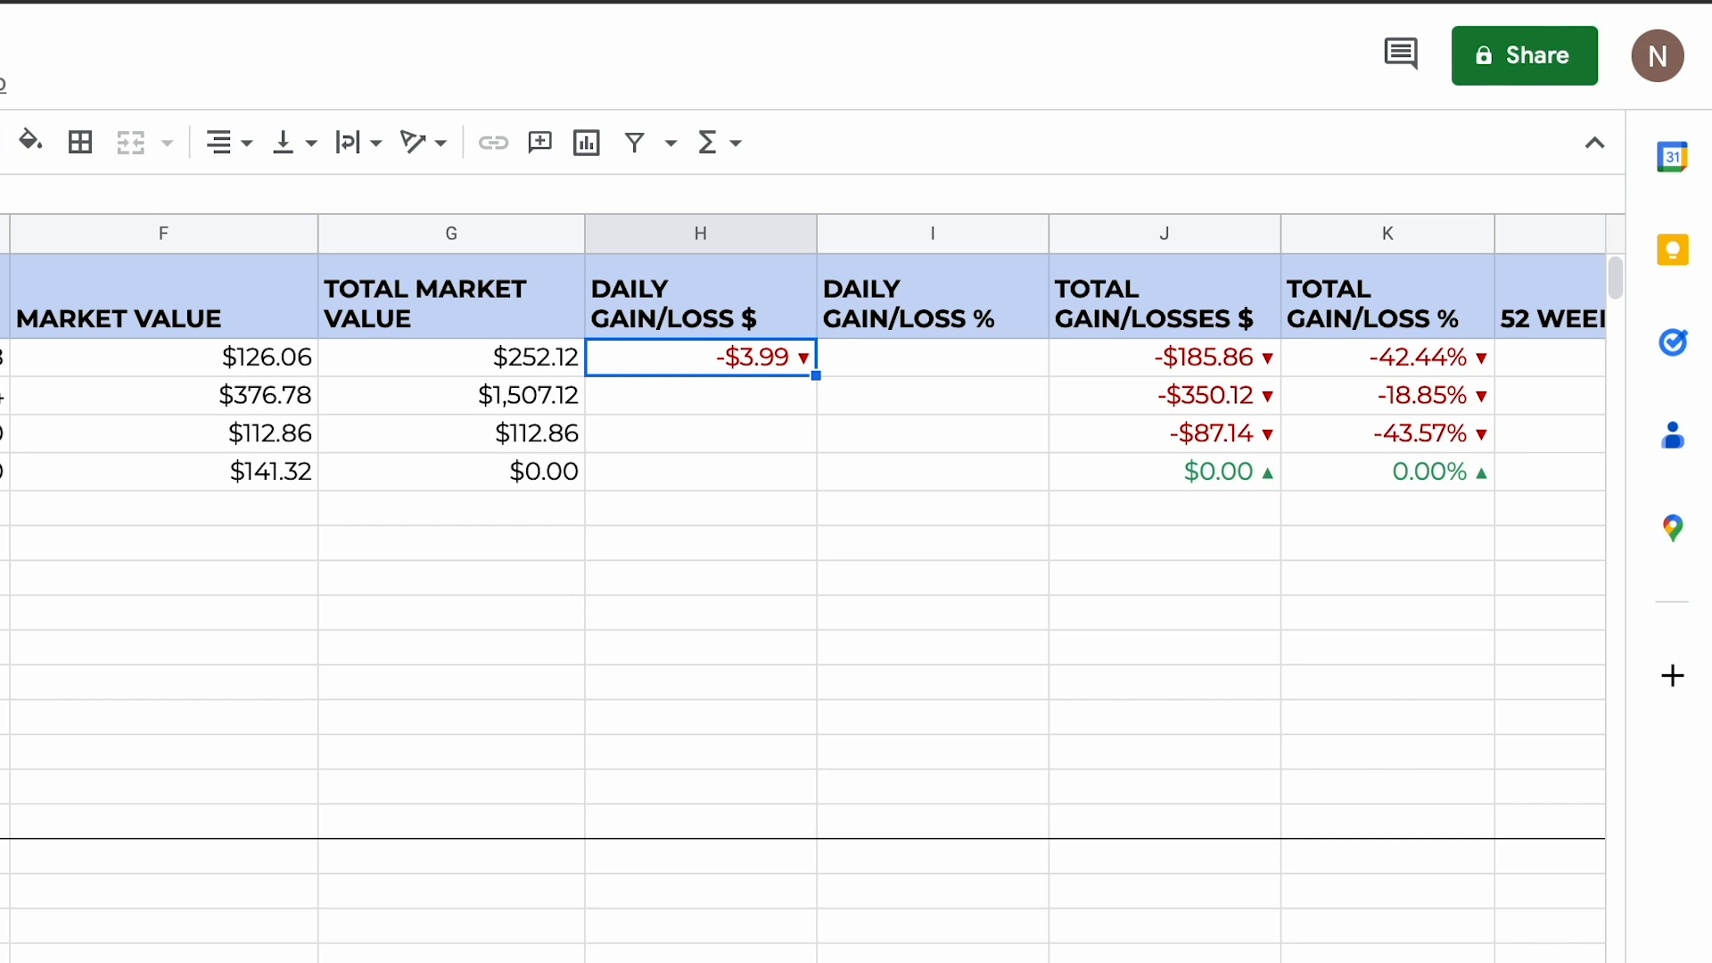
key("Return")
type("*")
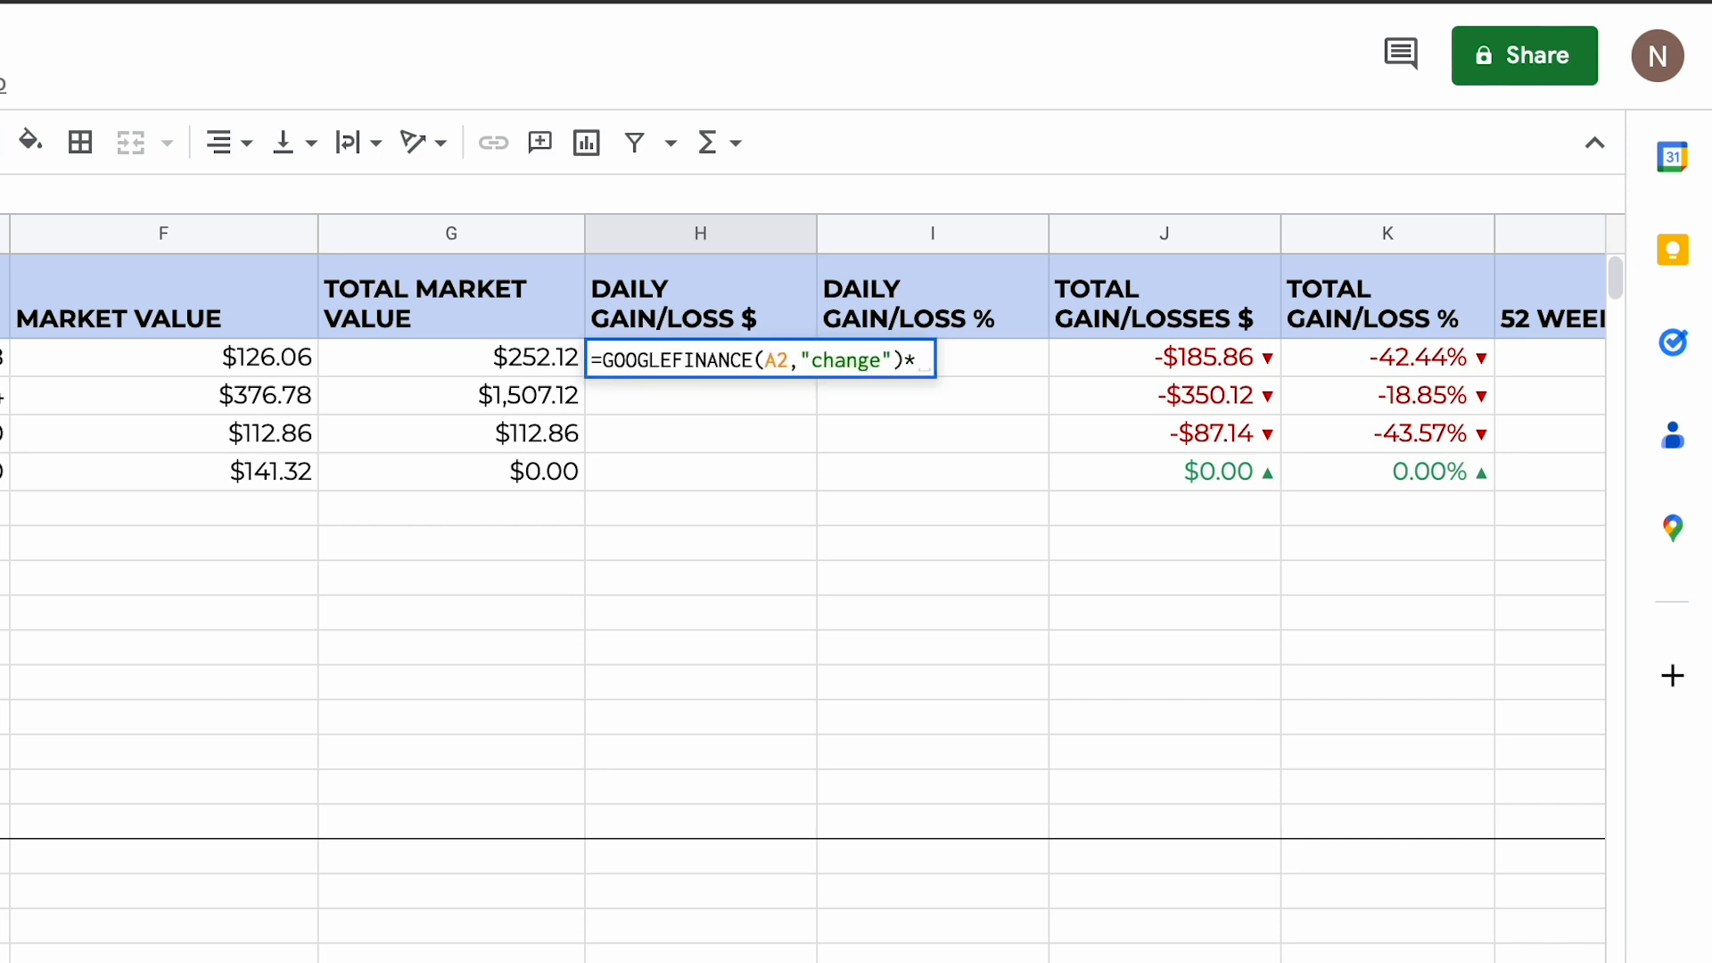
scroll(65, 344, "left", 10)
left_click(318, 360)
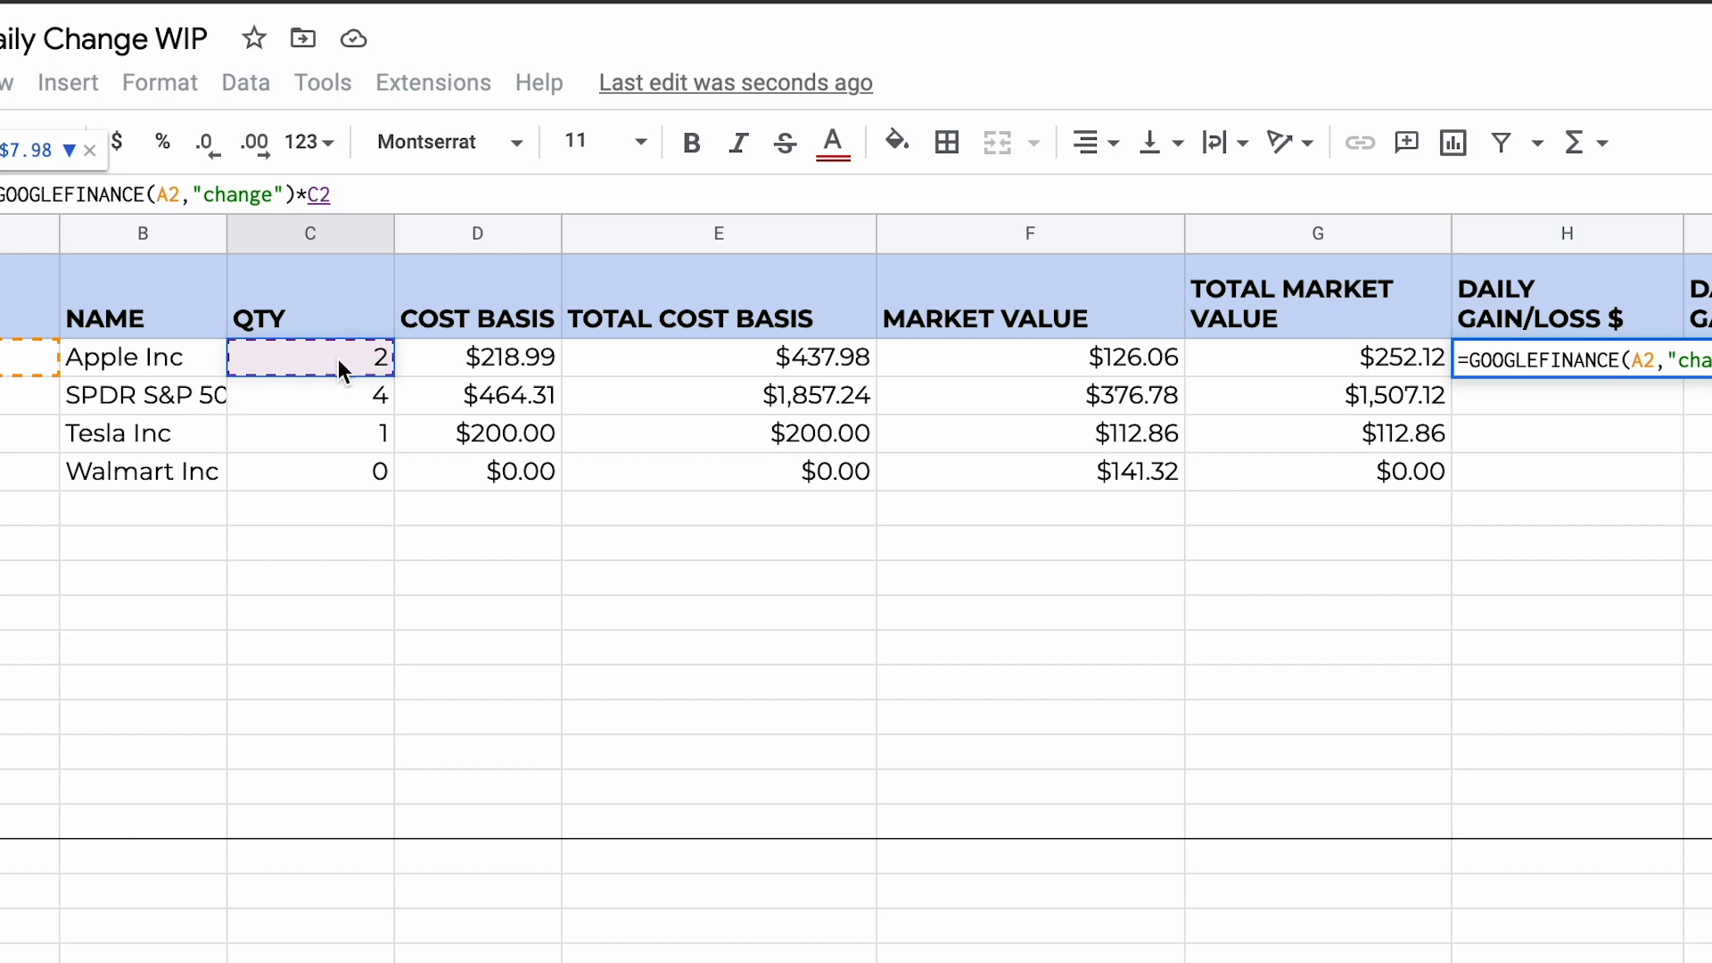
scroll(338, 358, "right", 10)
key("Return")
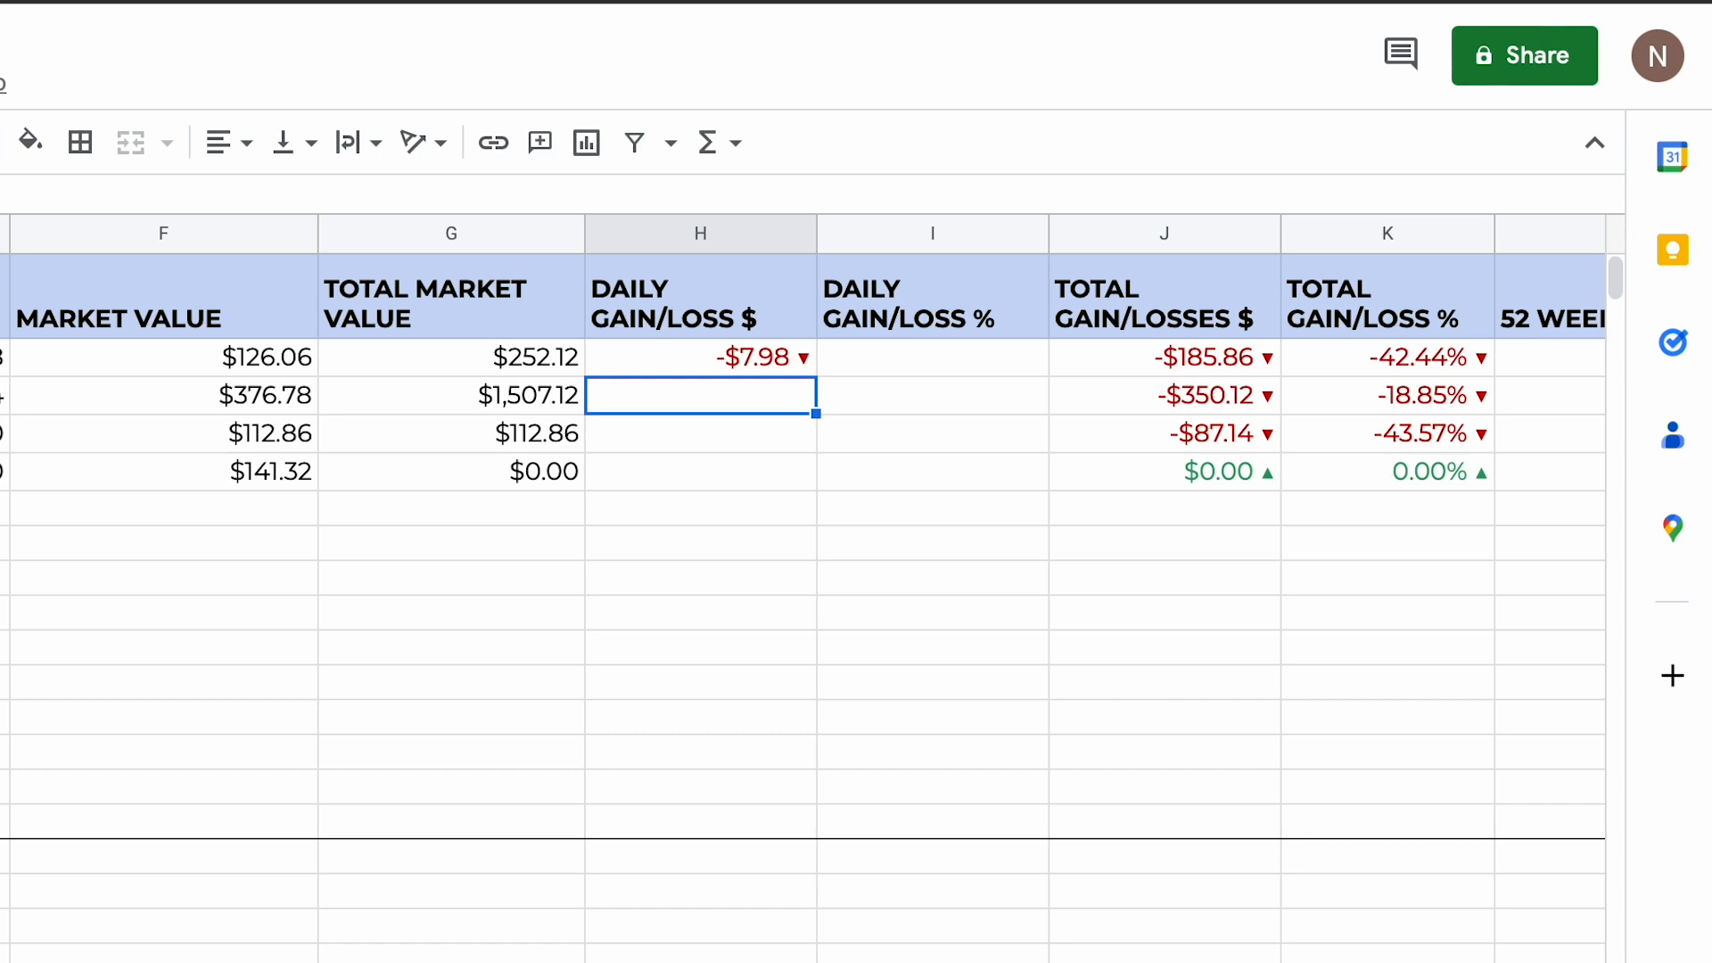
left_click(772, 356)
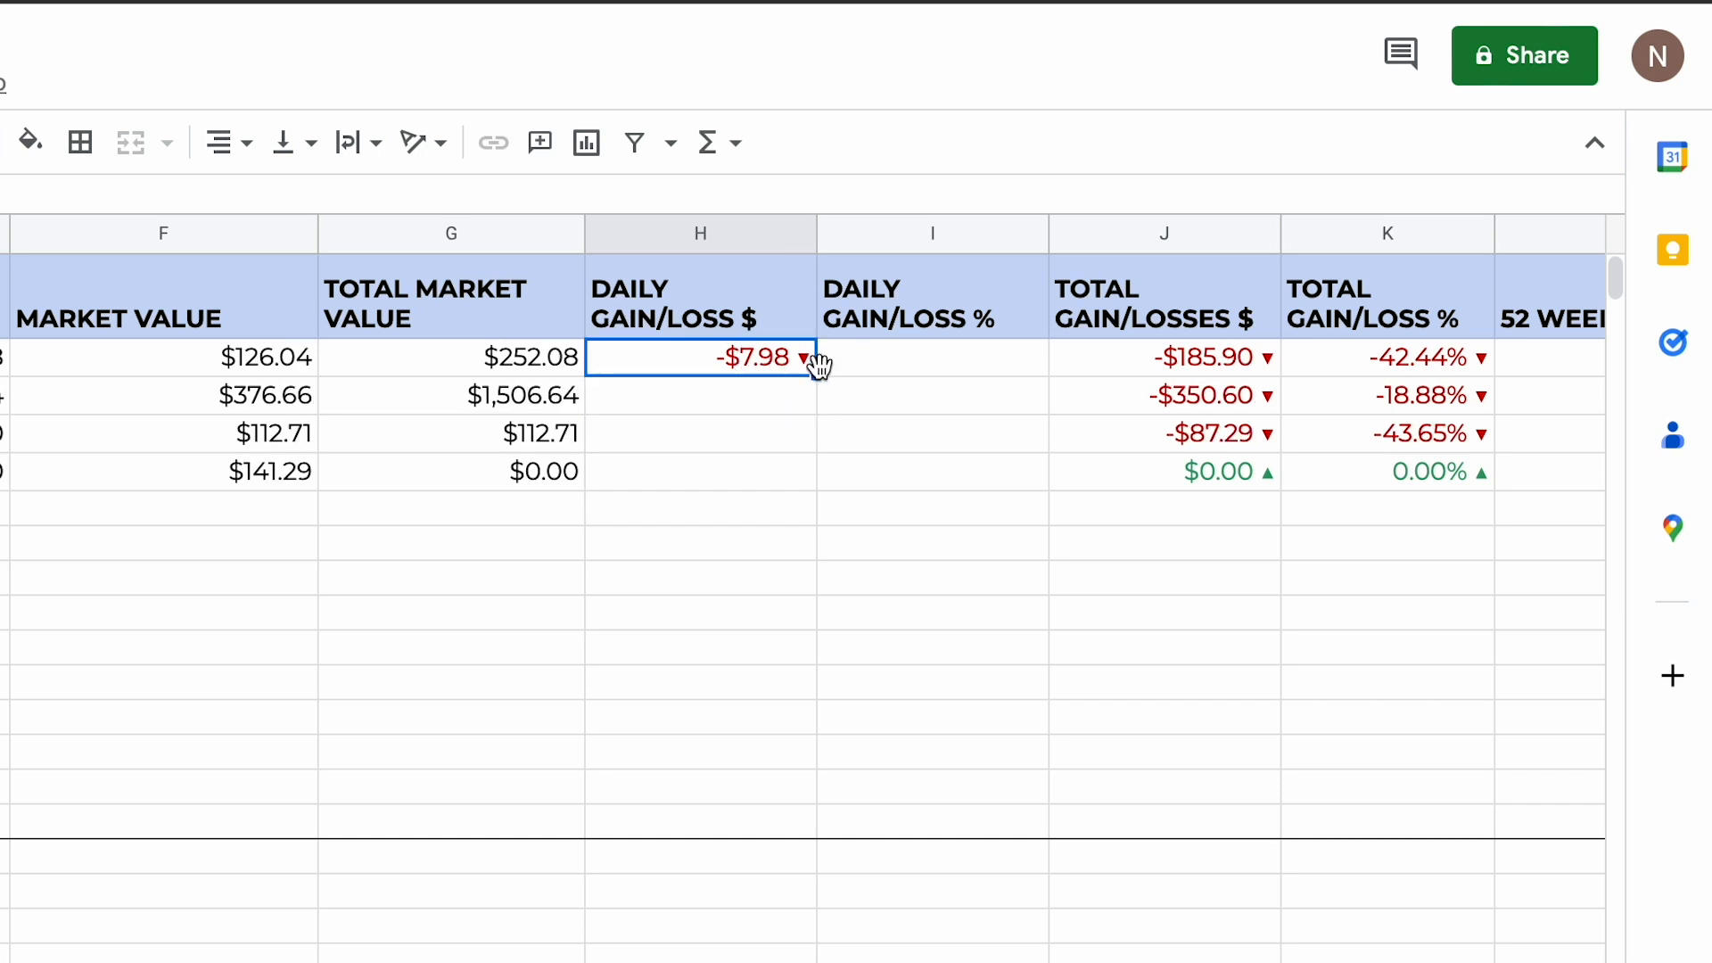
left_click_drag(815, 374, 811, 477)
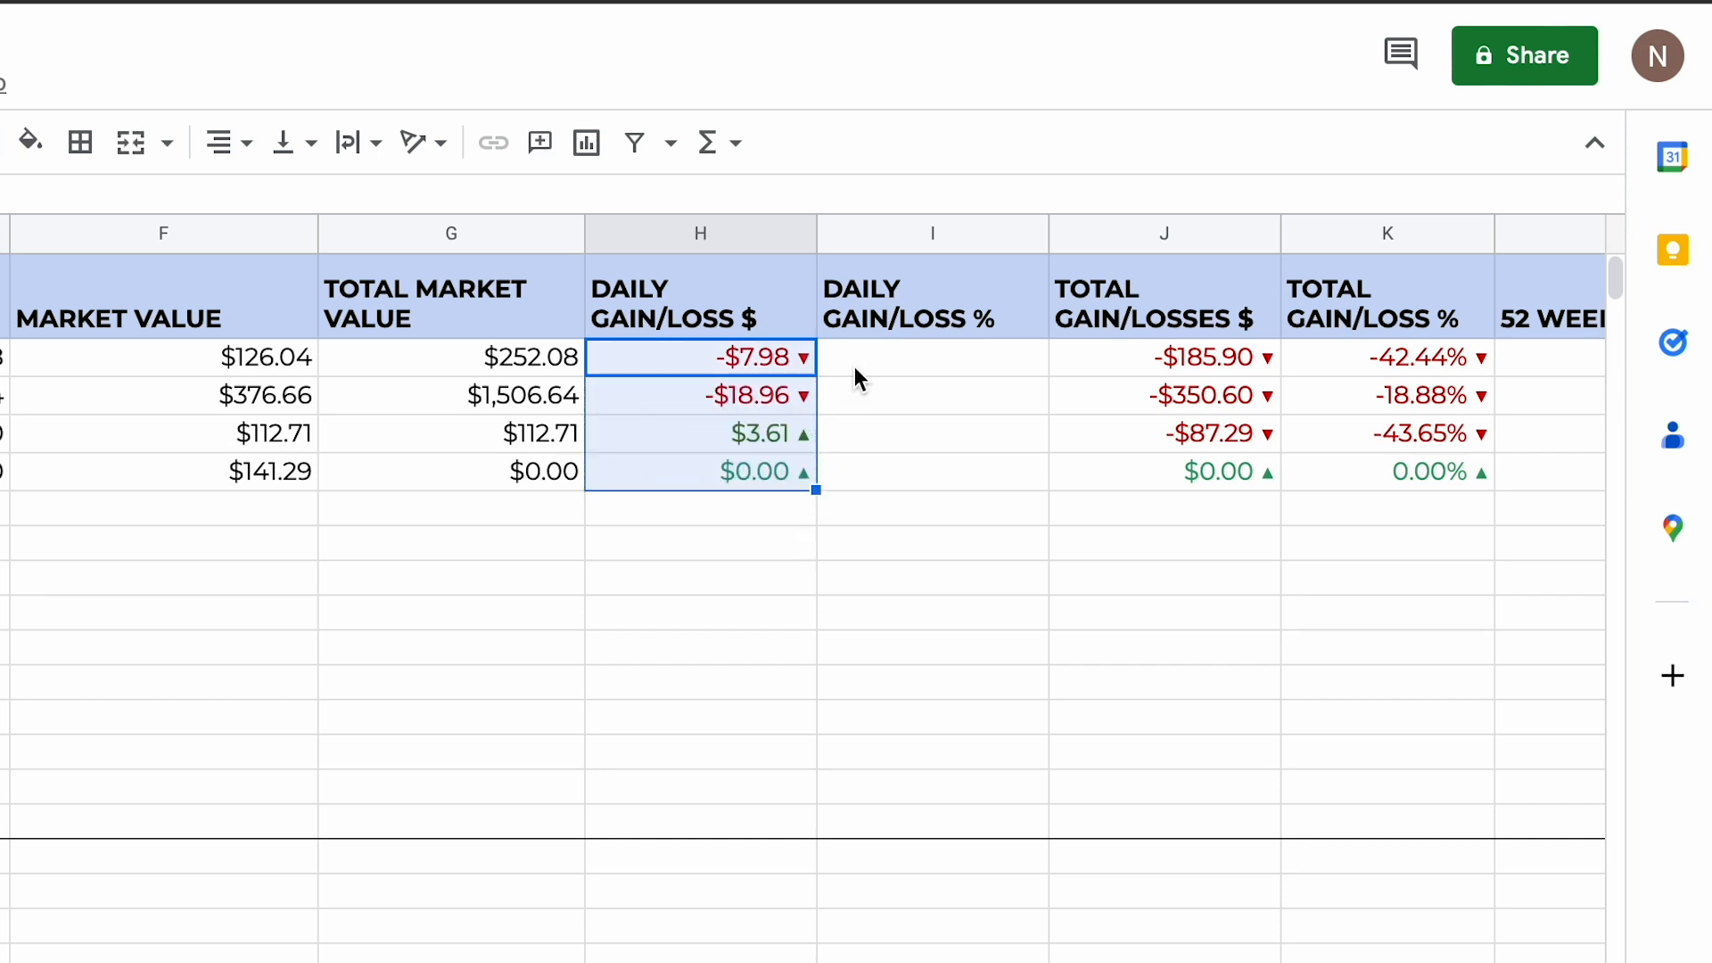
Step: Enter the formula =H2/G2 in I2 to divide the daily dollar change by the total market value
left_click(940, 363)
type("=")
left_click(778, 357)
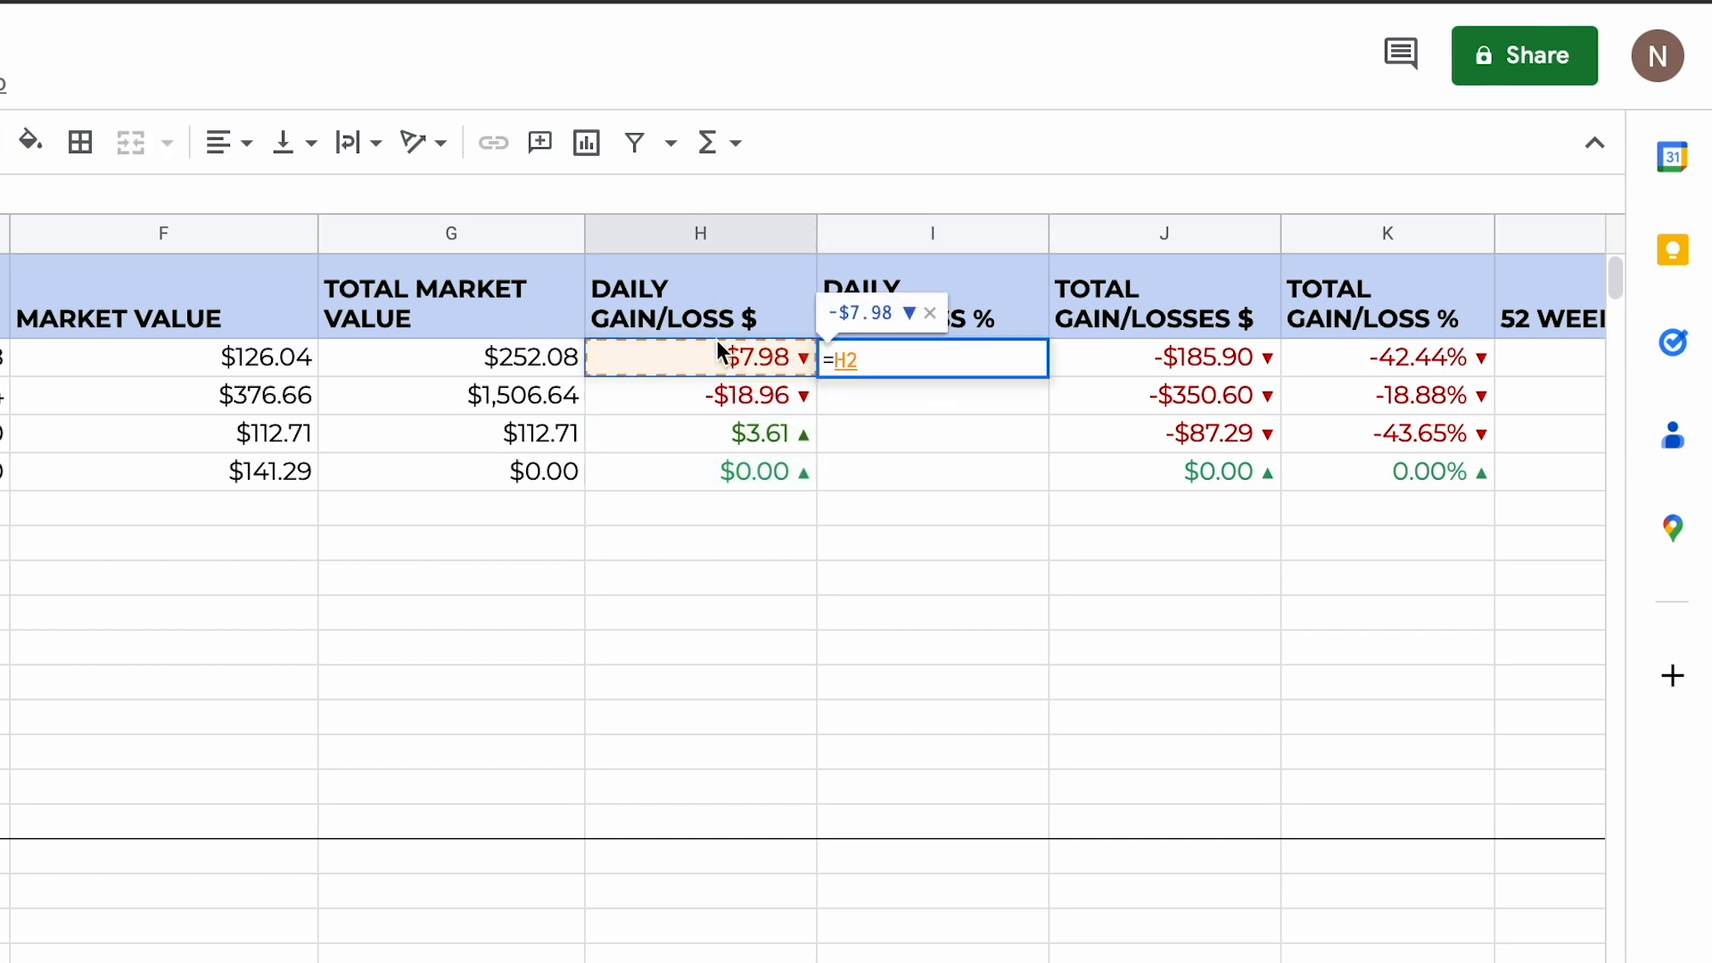
type("/")
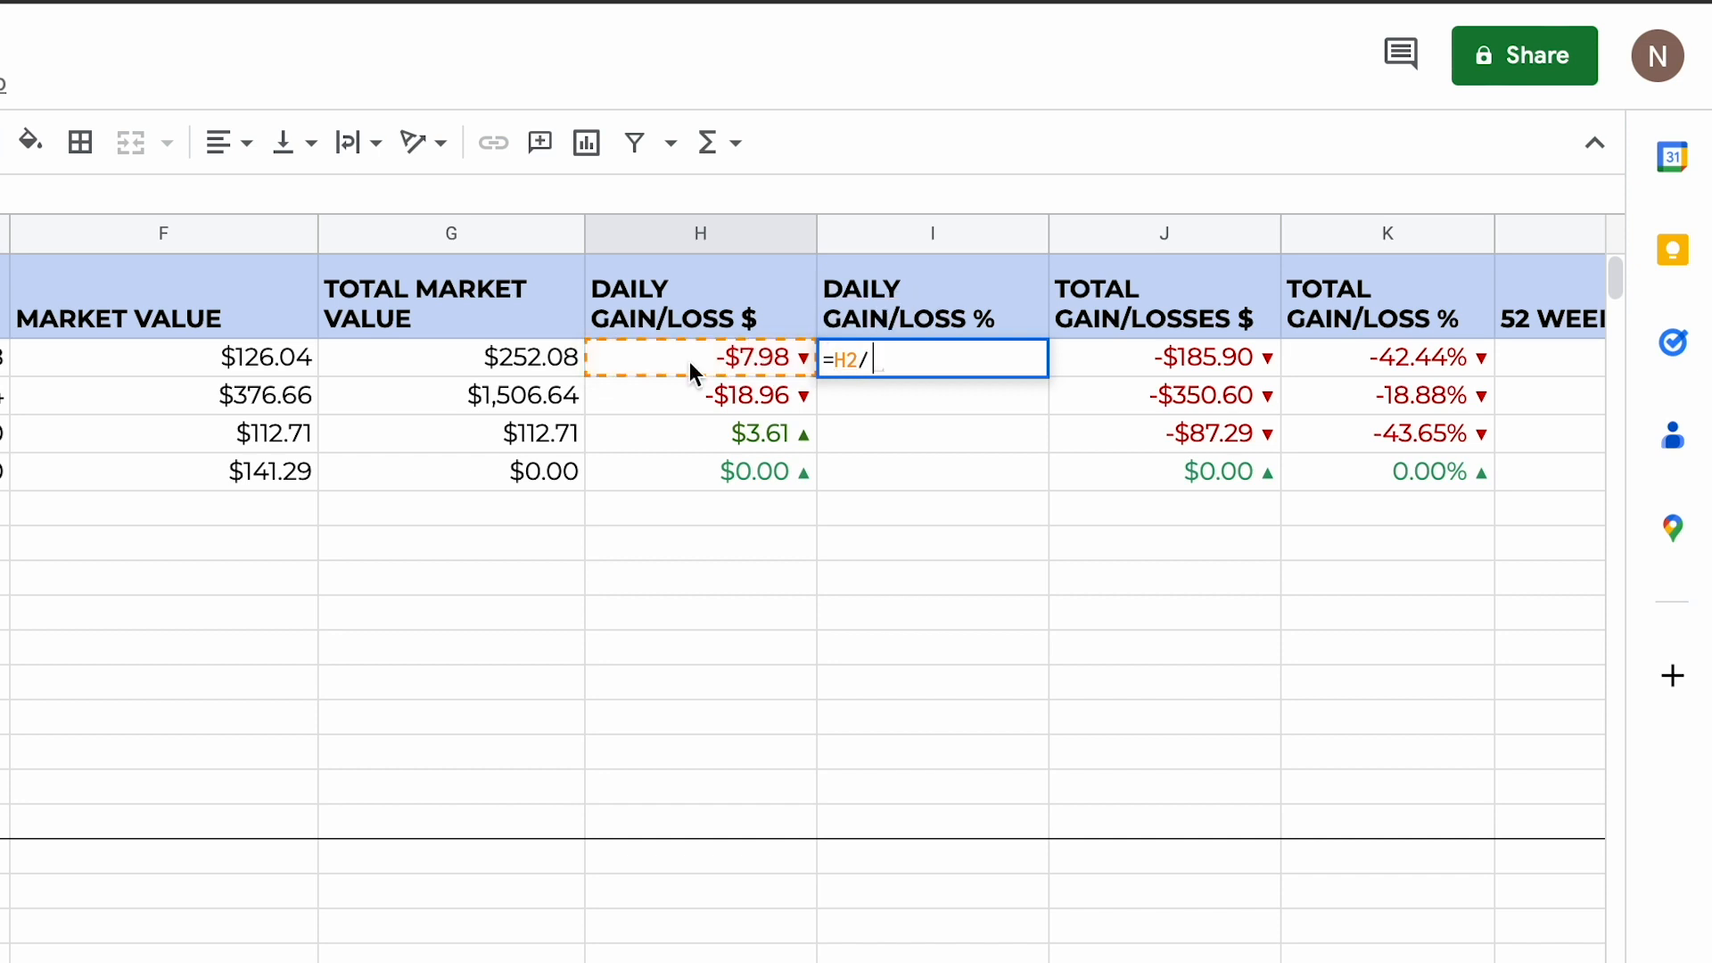
left_click(509, 361)
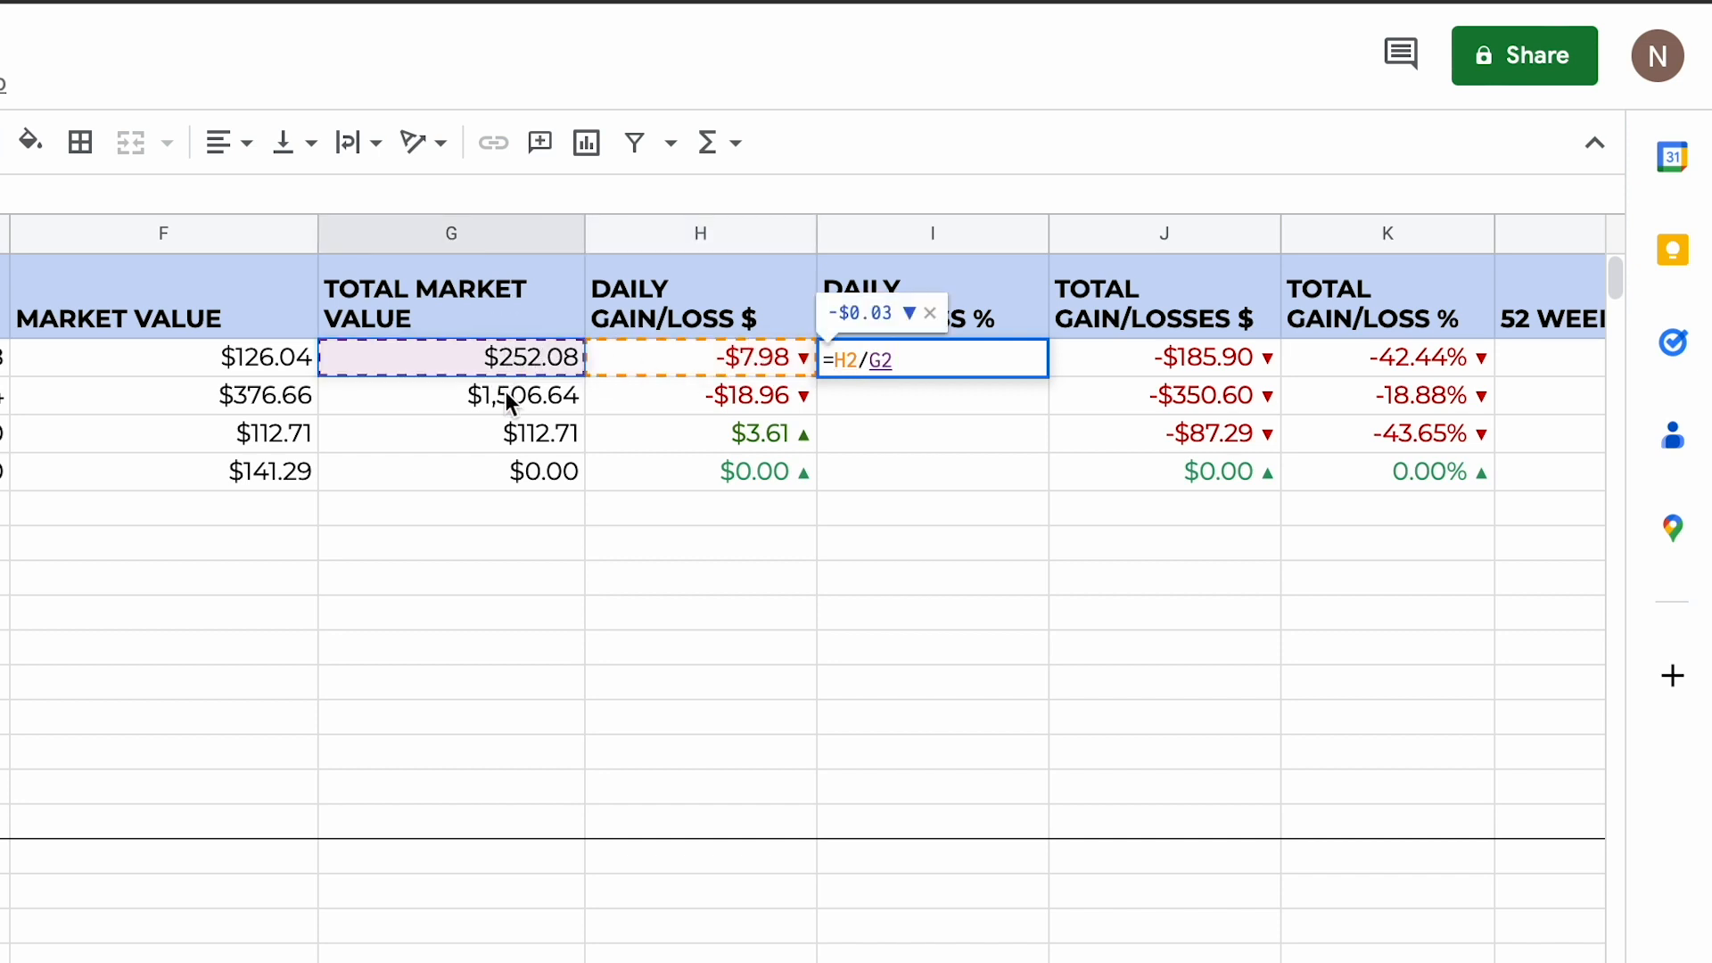
key("Return")
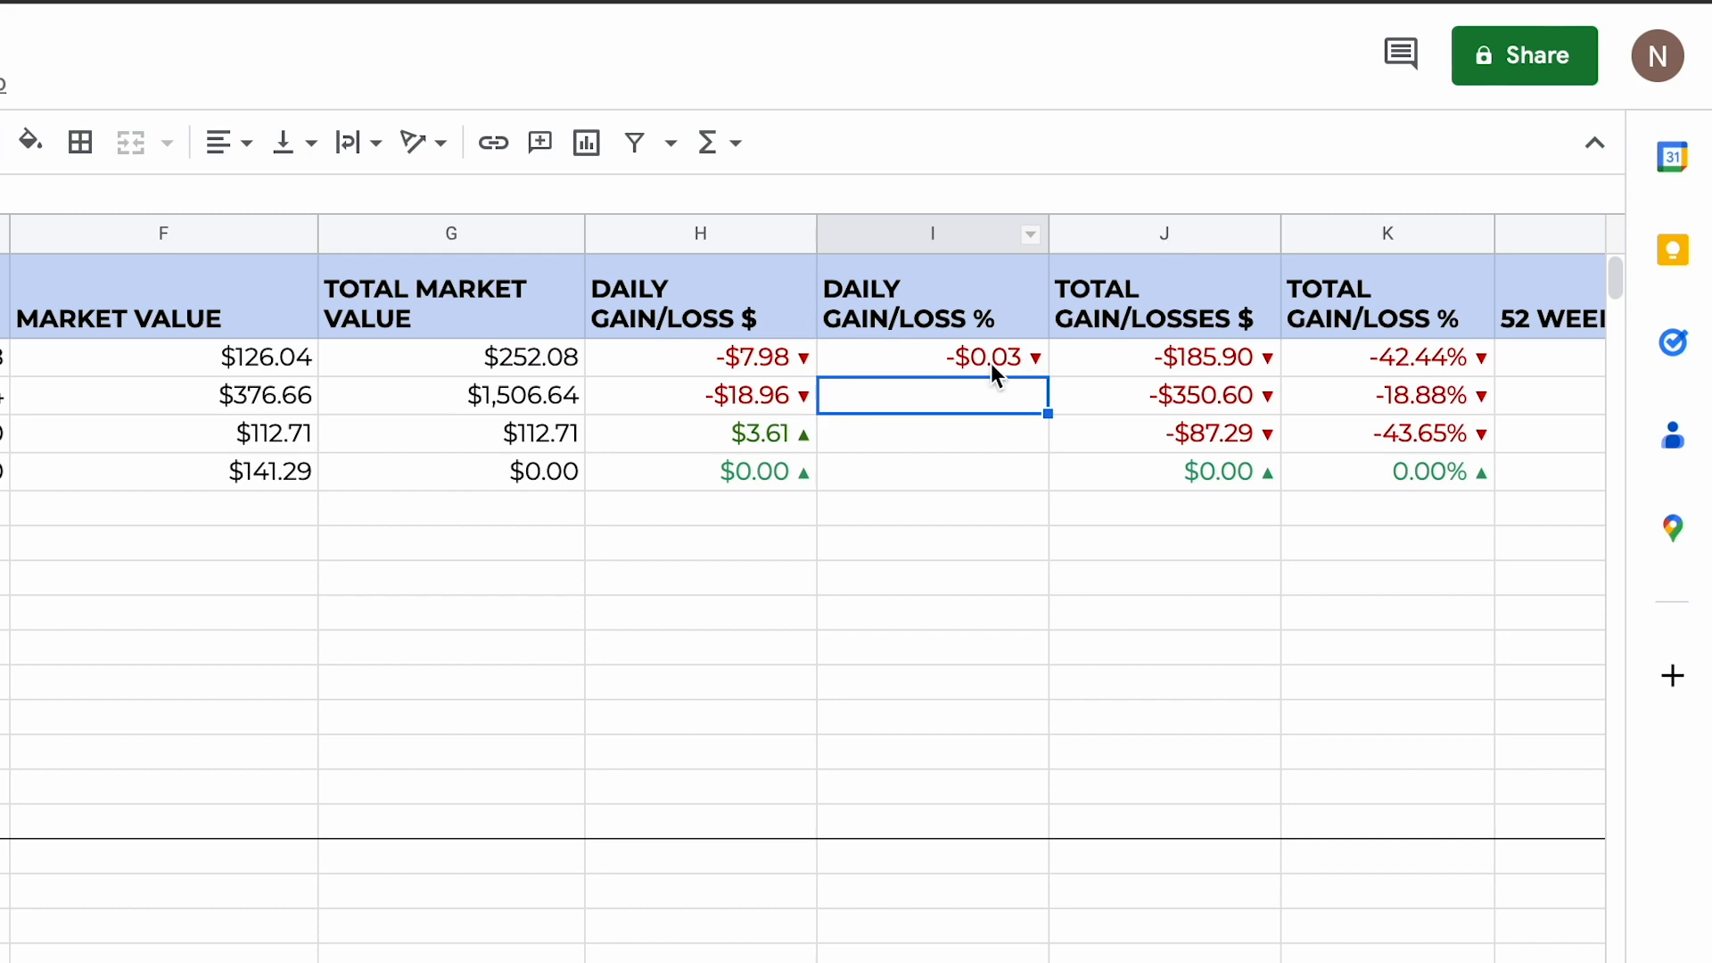
Step: Apply the custom coloured percent number format with up/down arrows to I2 and fill the cell down to I5
left_click(967, 356)
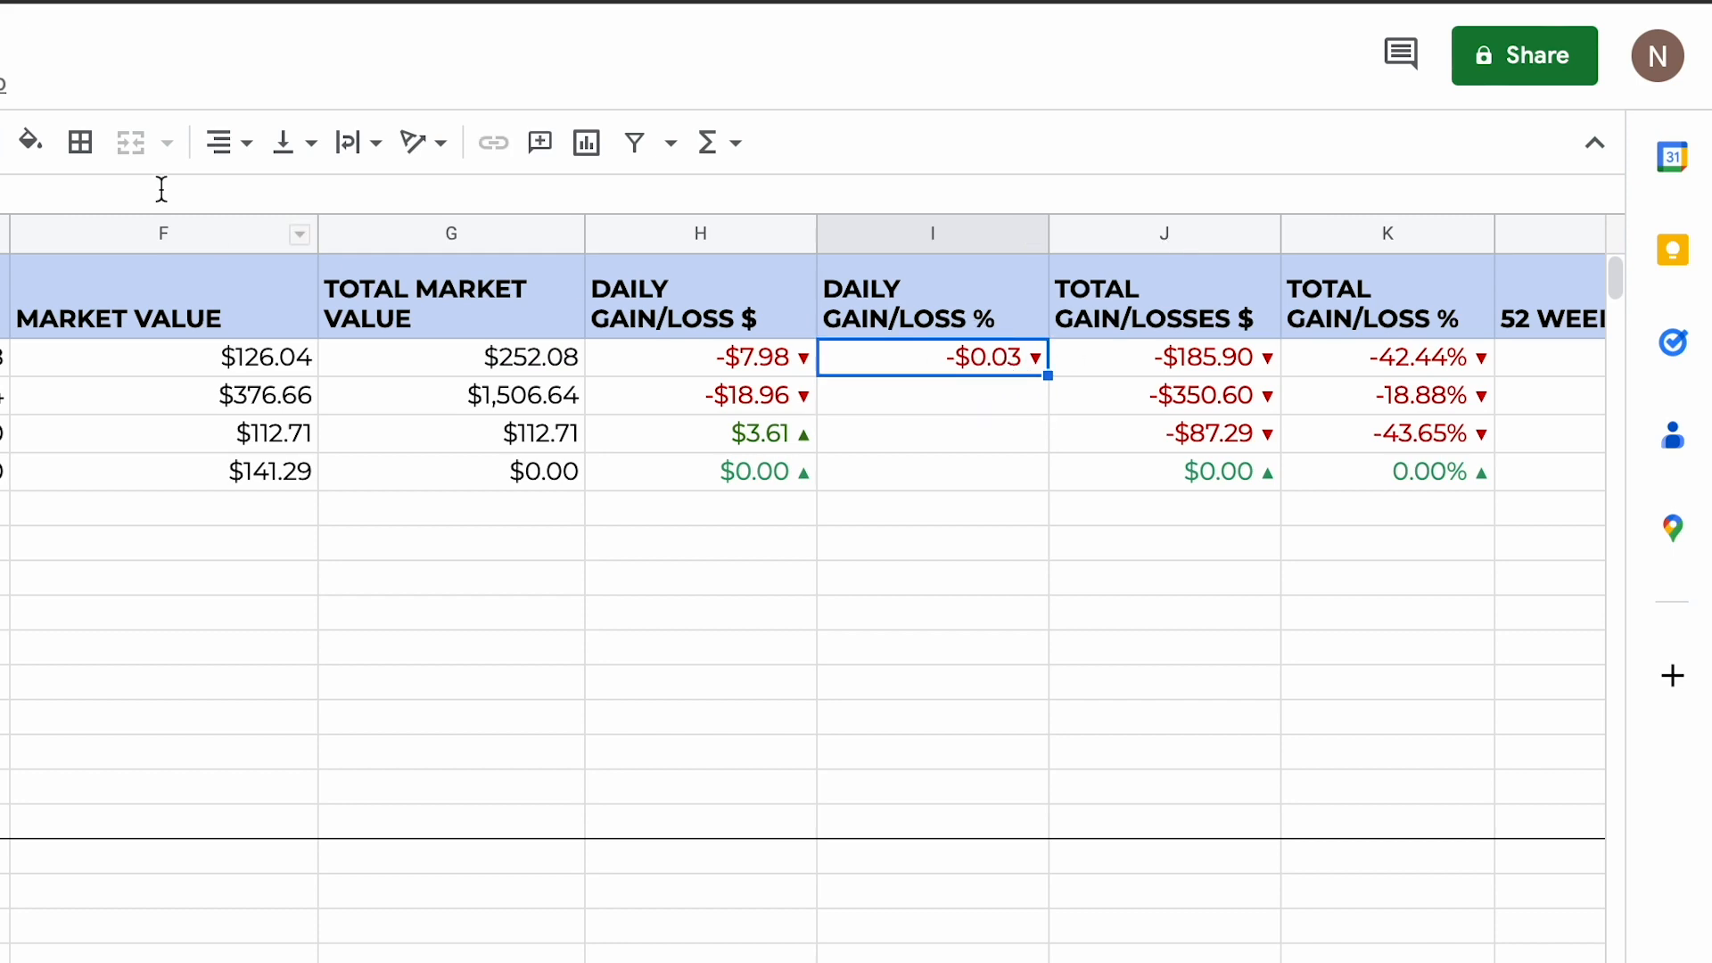
left_click(280, 124)
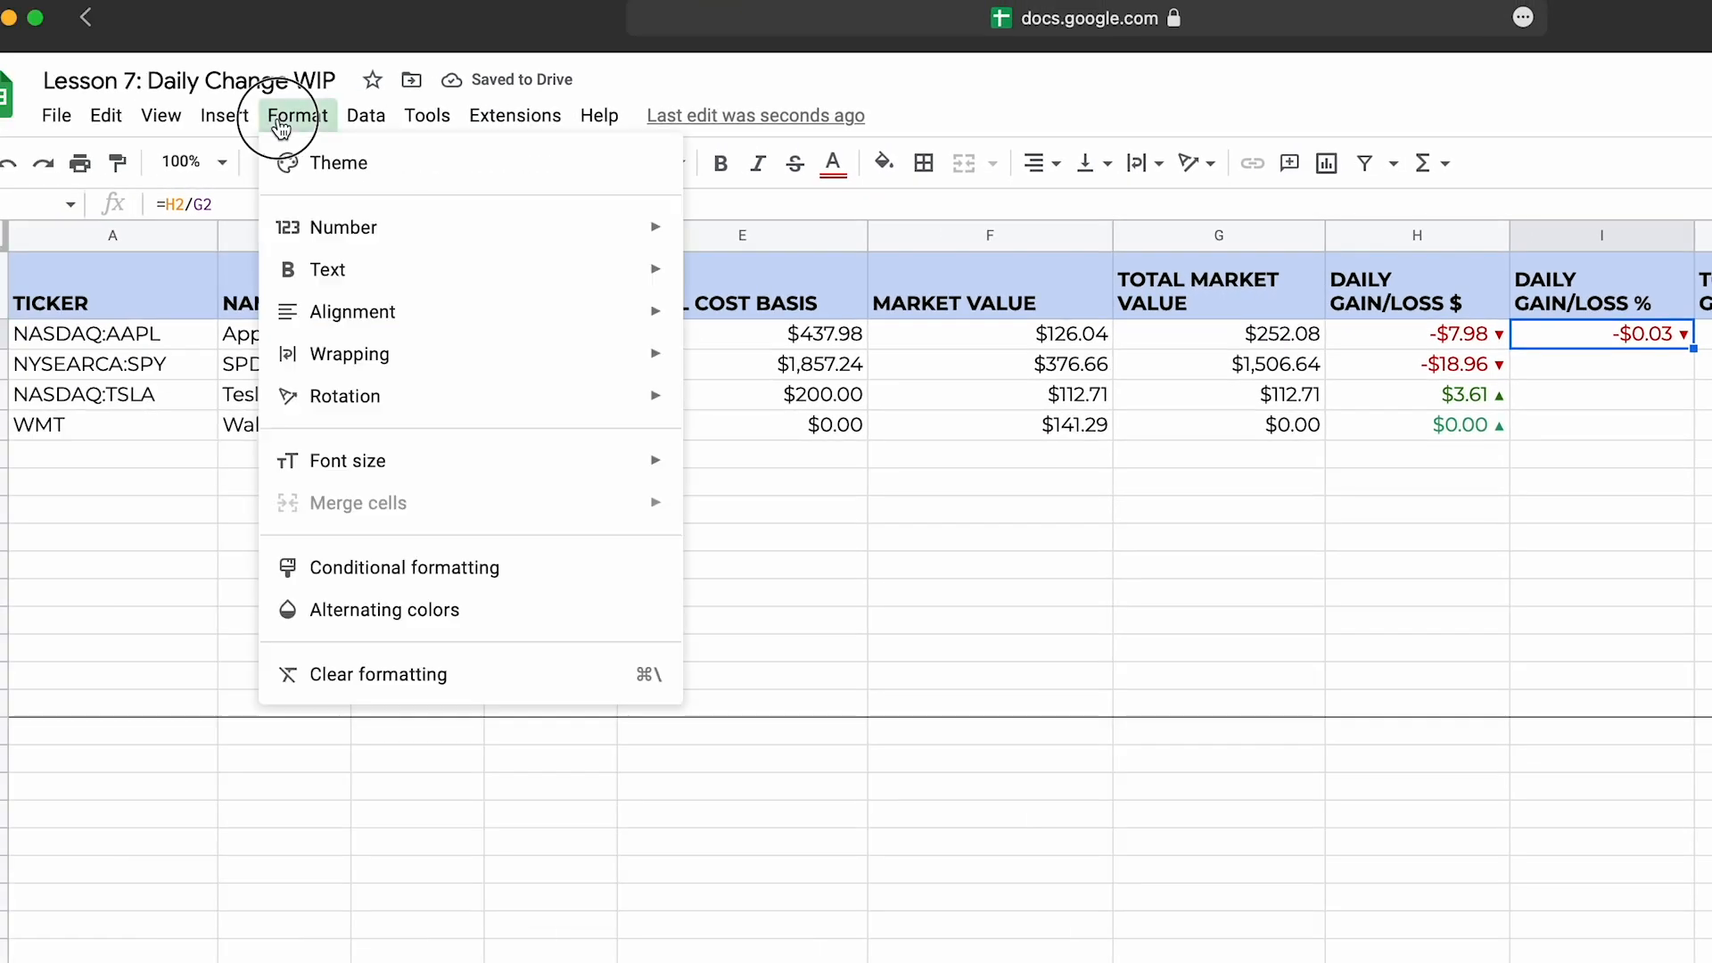
mouse_move(325, 227)
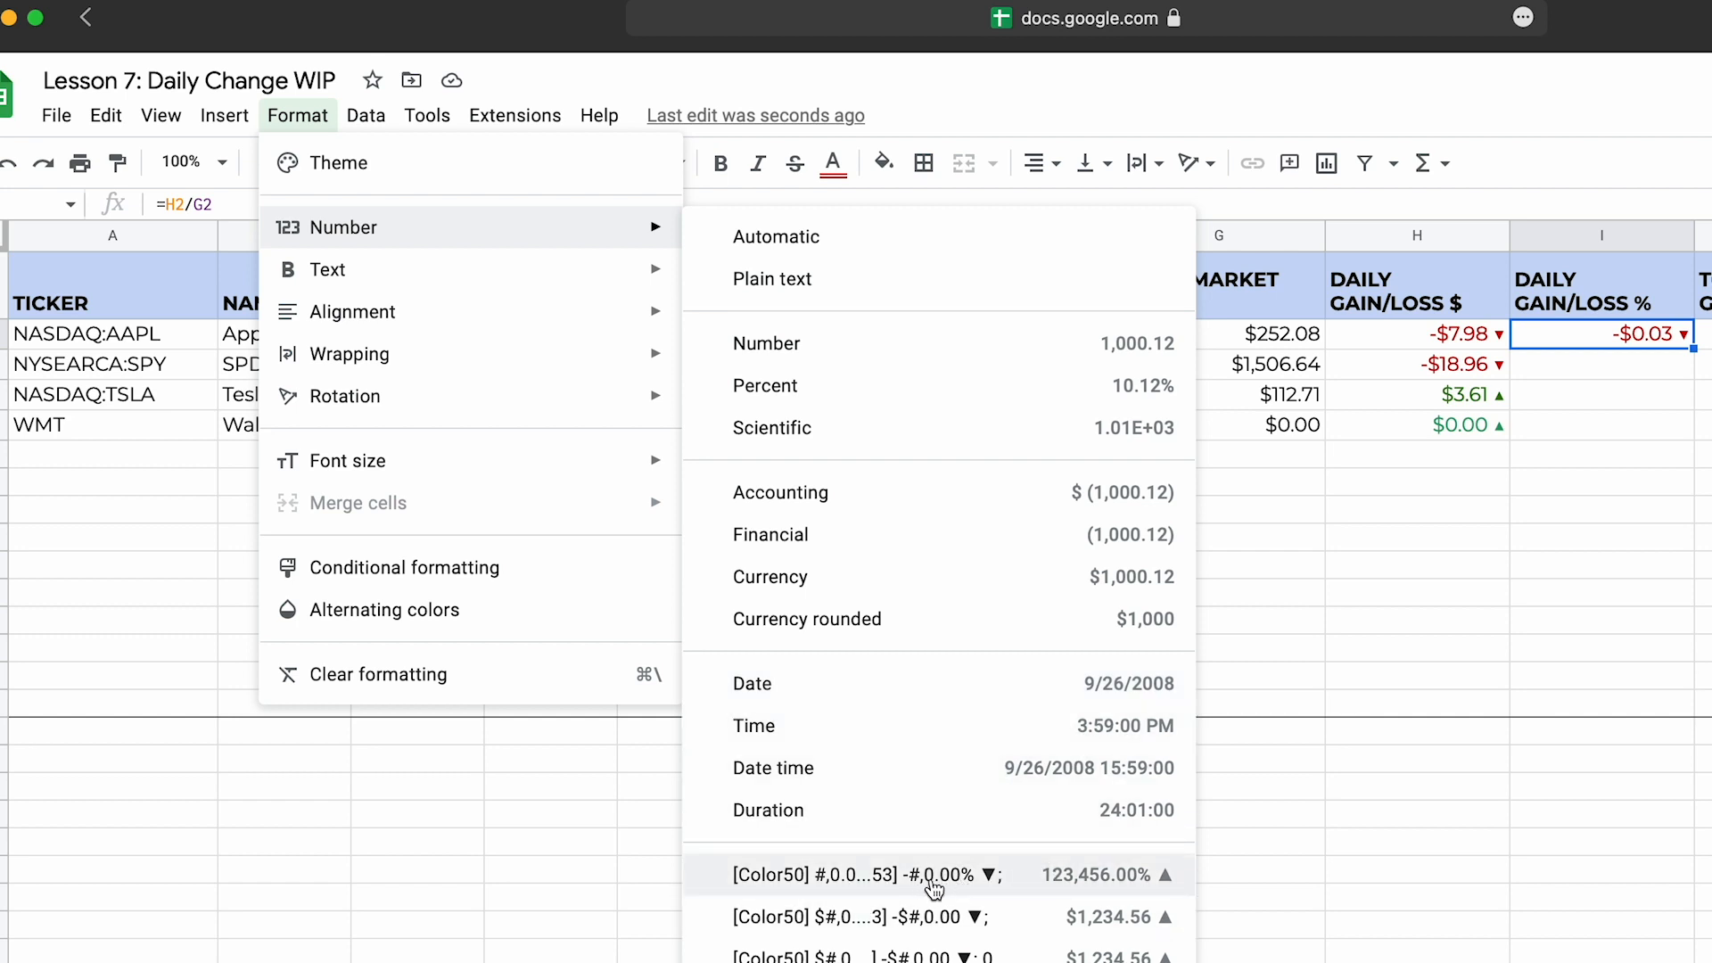
left_click(958, 882)
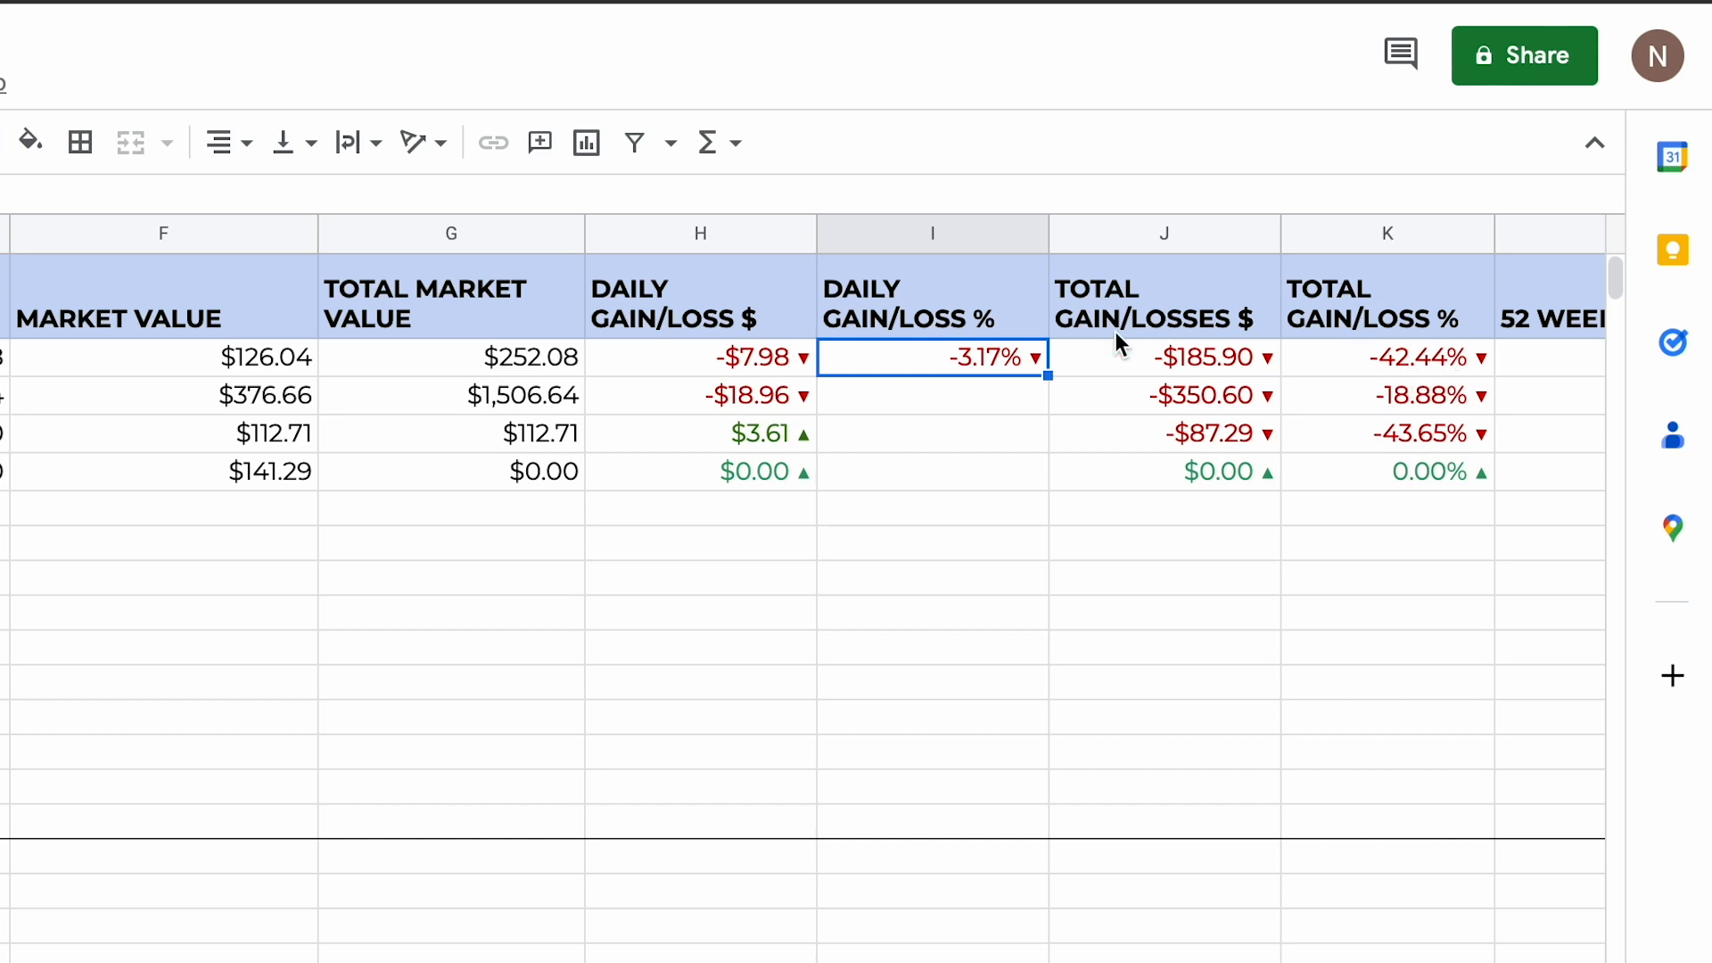
left_click_drag(1045, 373, 1045, 481)
Step: Wrap the Walmart daily percentage formula in I5 with IFERROR, making it =iferror(H5/G5,0)
left_click(998, 478)
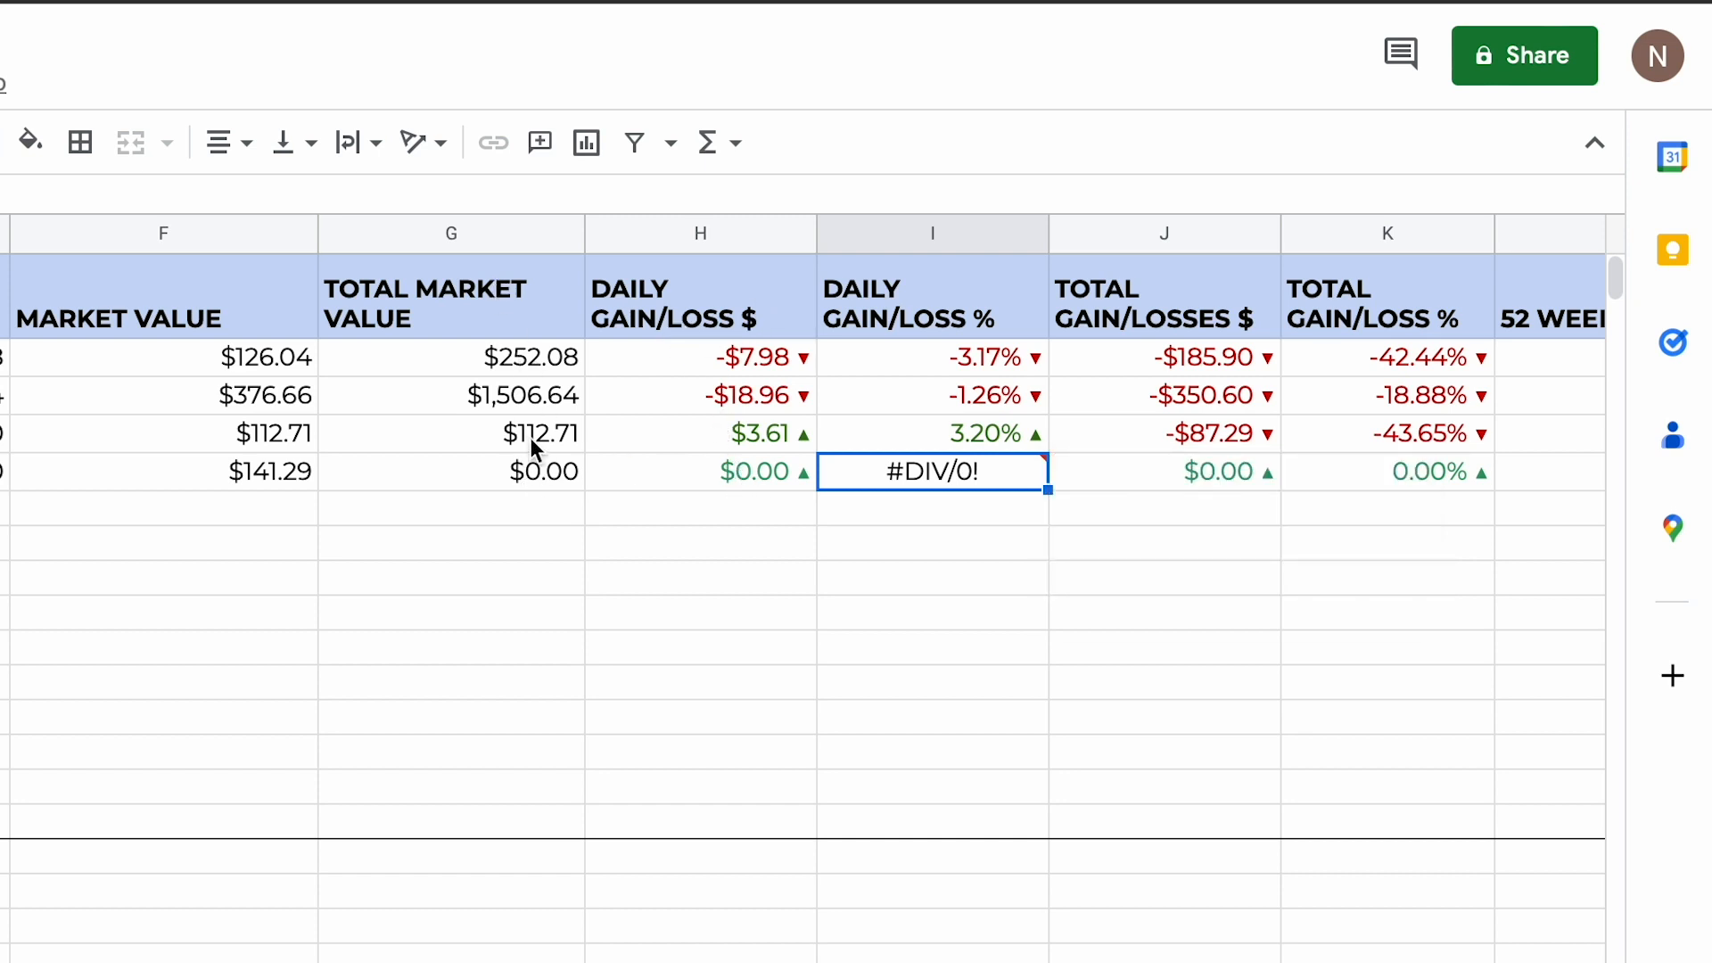
mouse_move(922, 479)
key("Return")
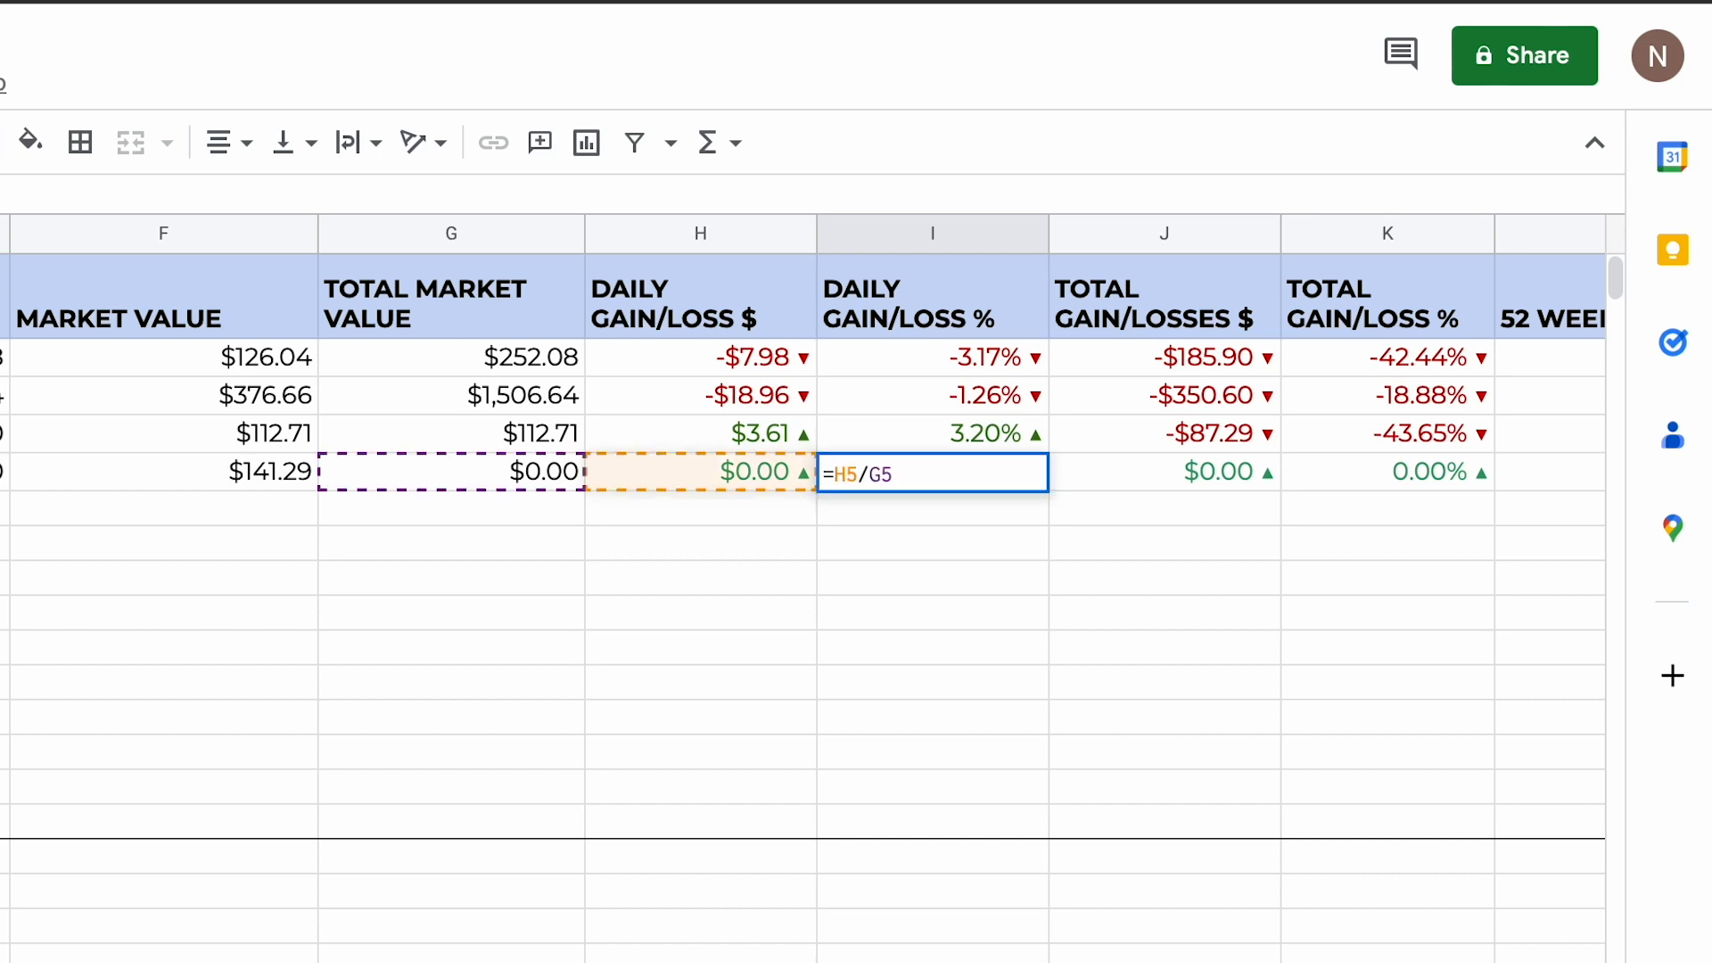
type("ifefr")
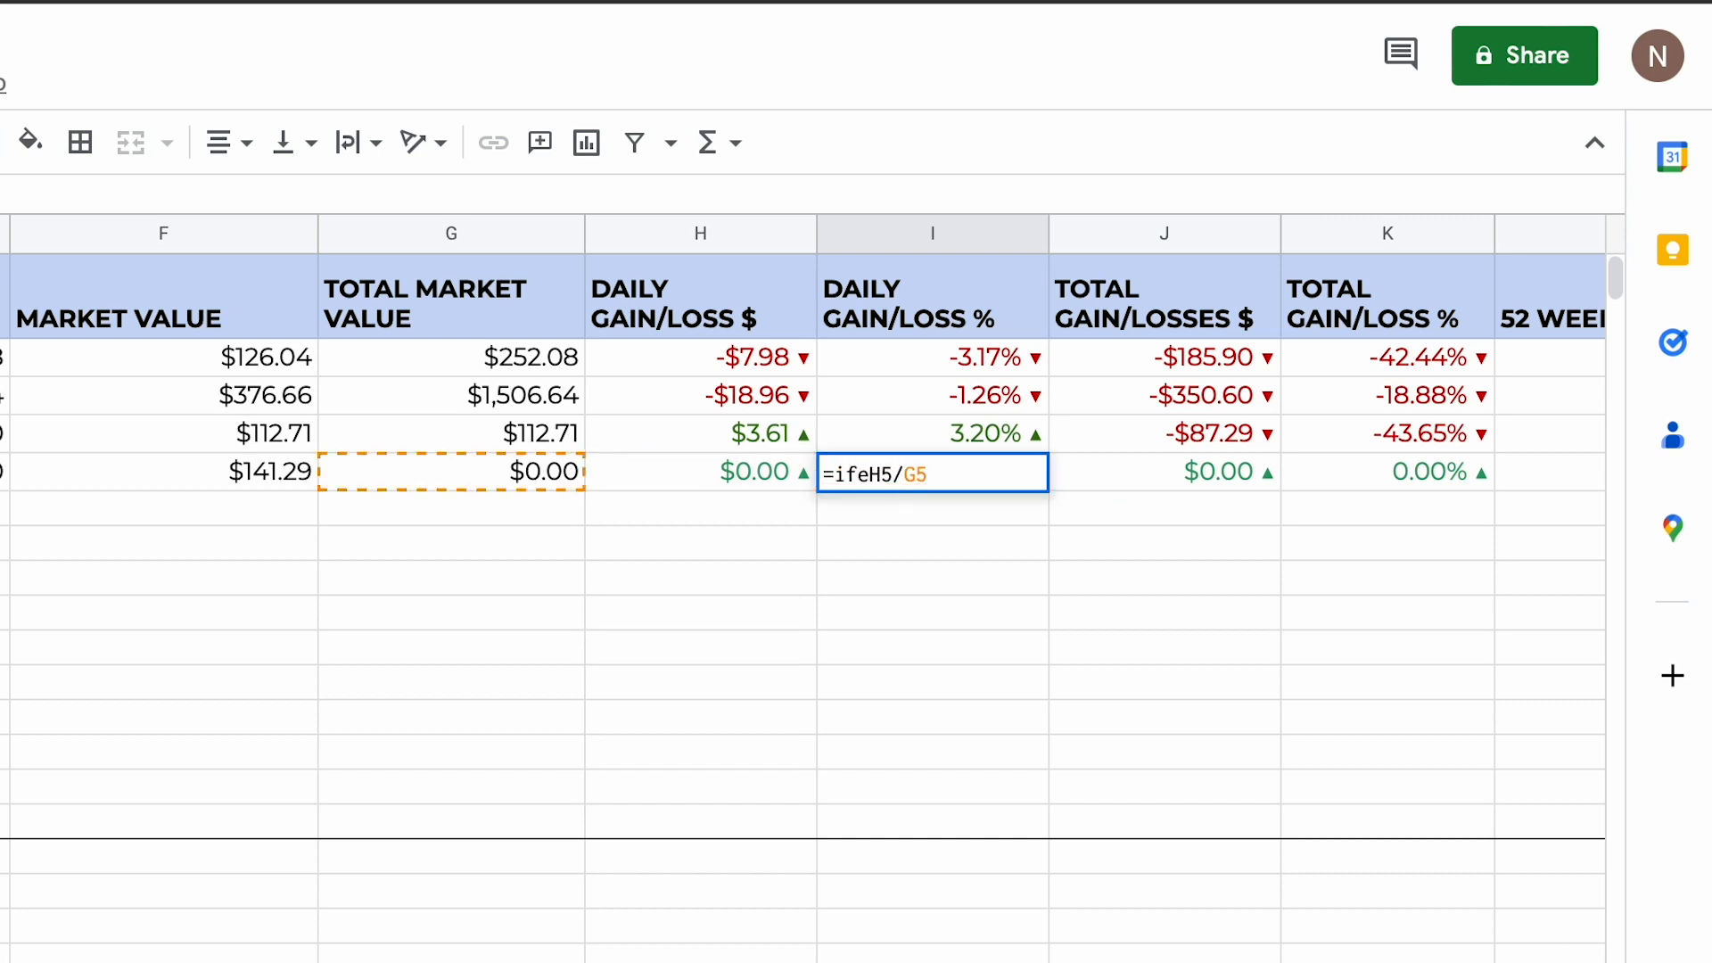
key("BackSpace")
key("BackSpace")
type("rror(")
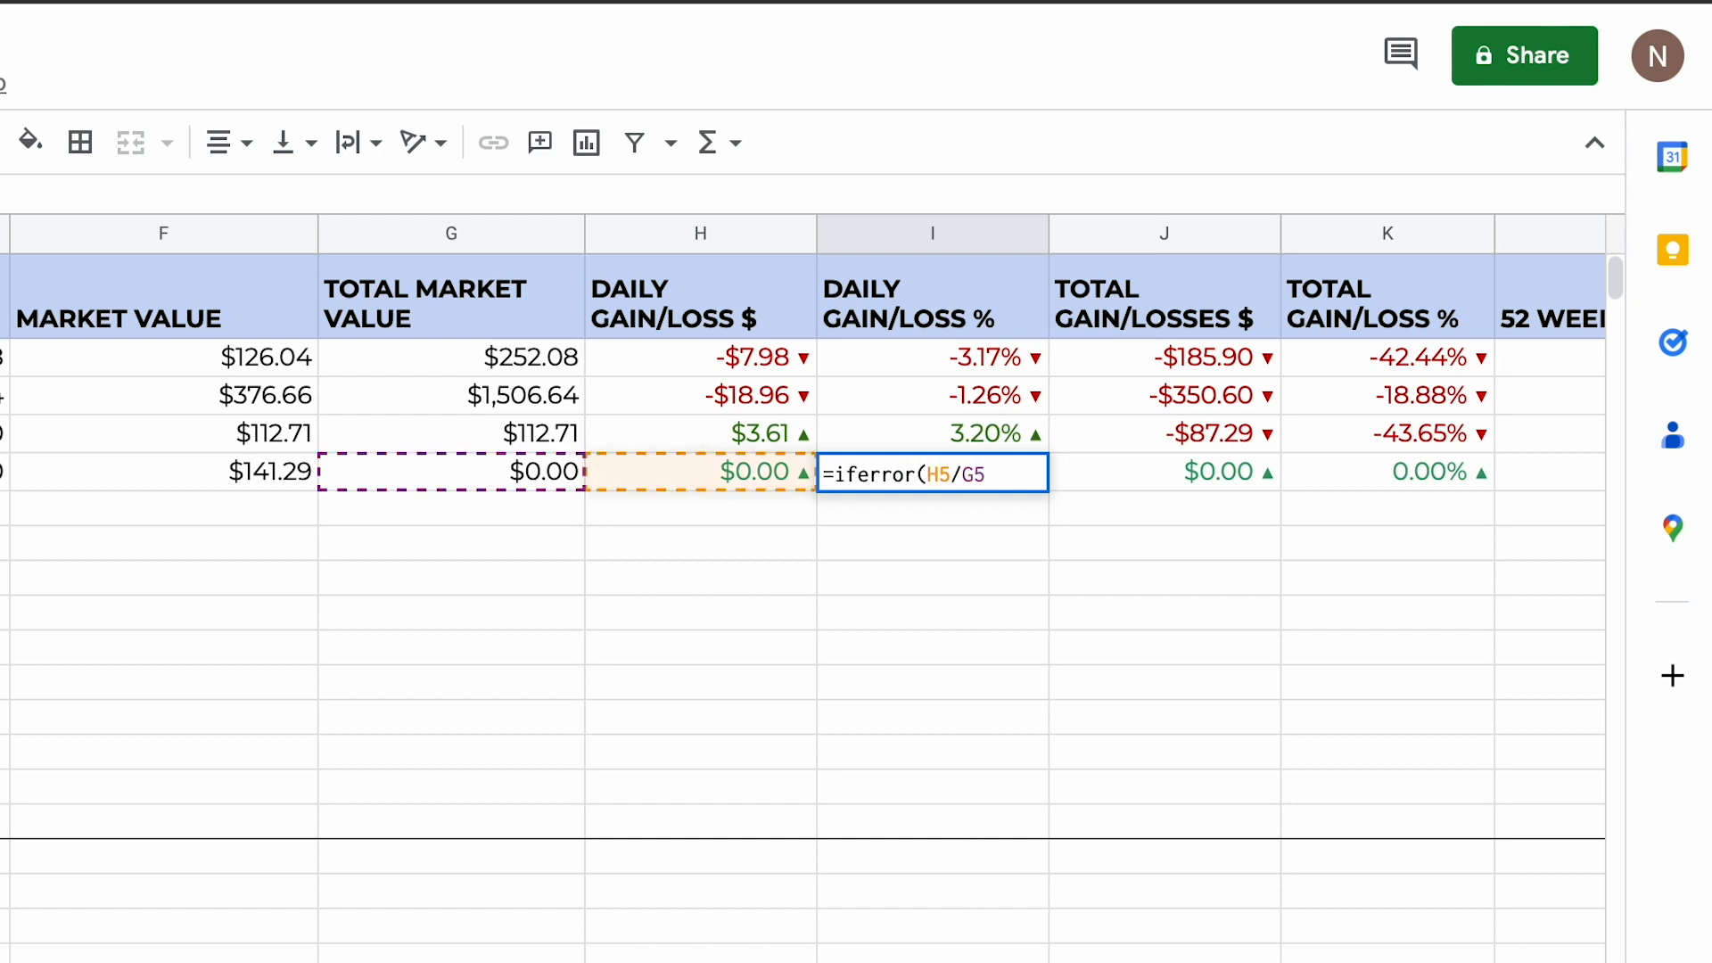
type(")")
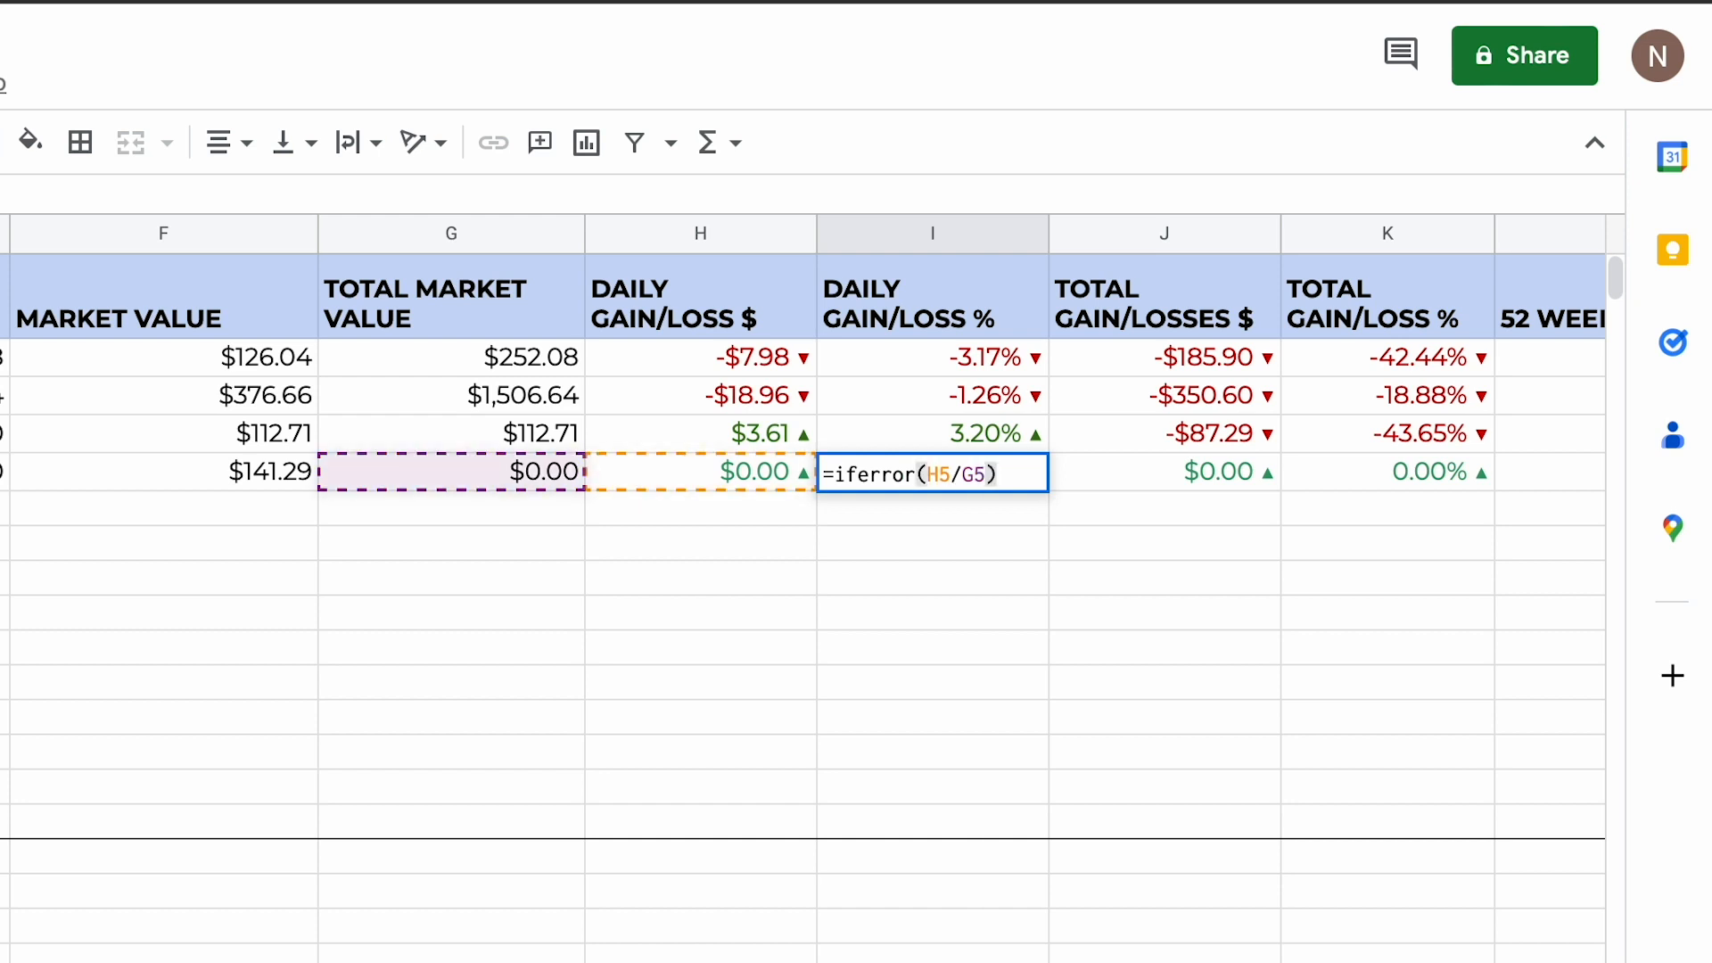
type(",0")
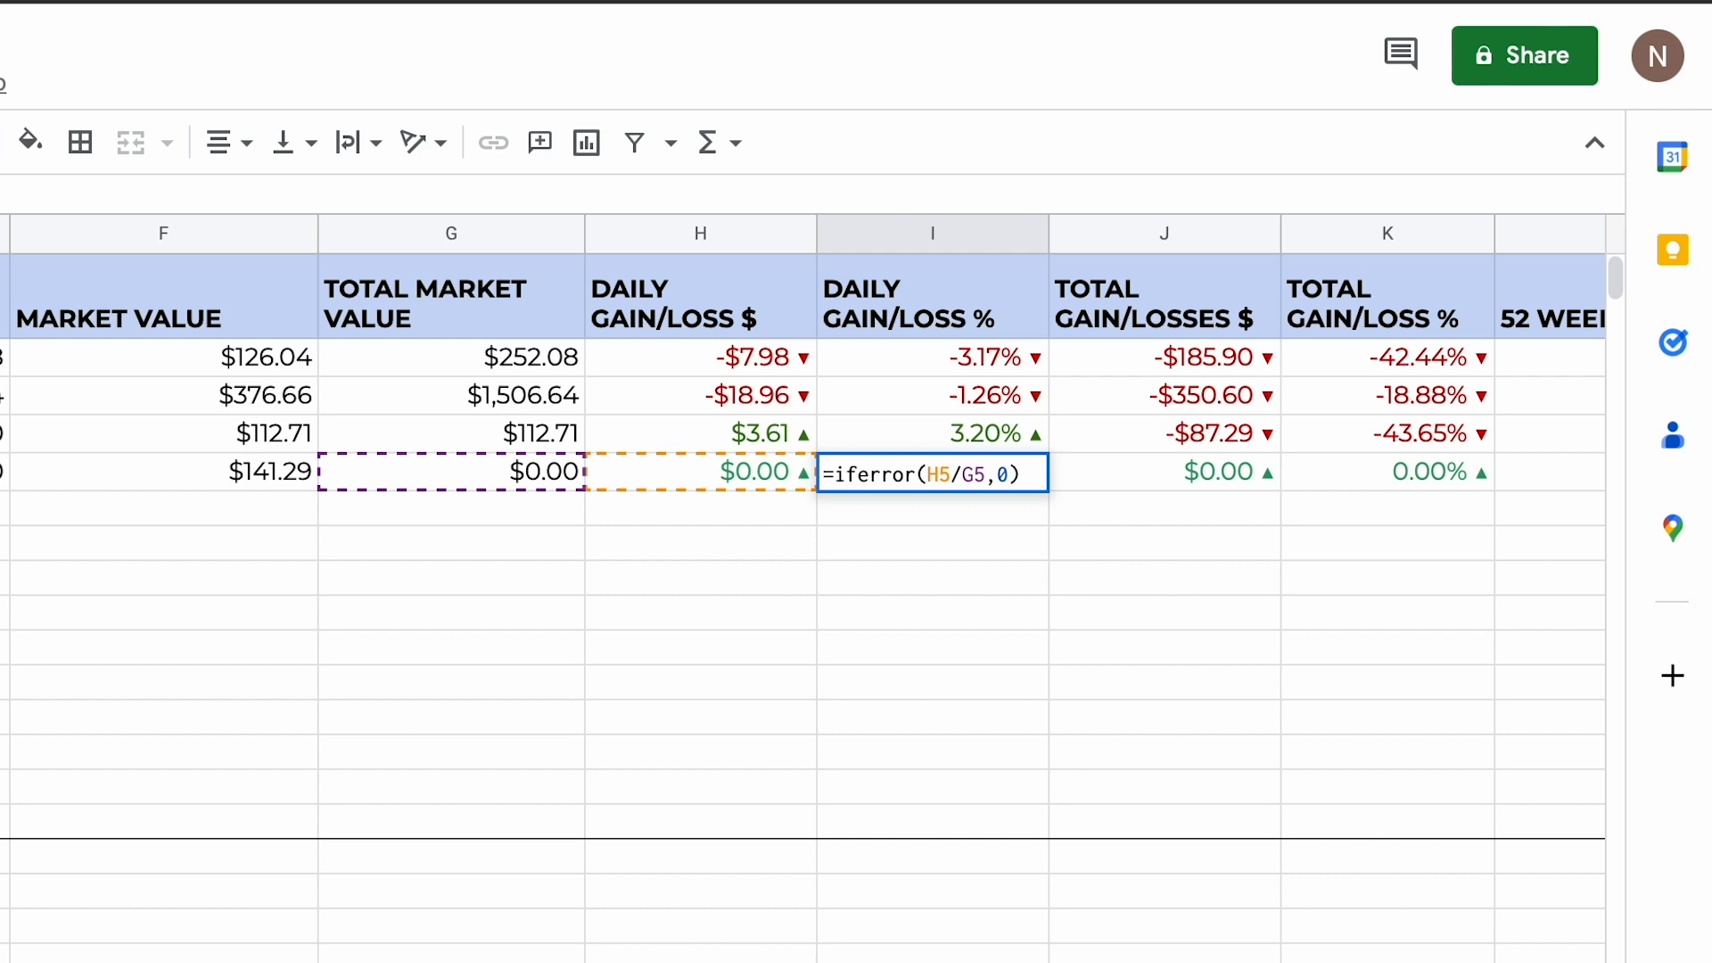
left_click(938, 474)
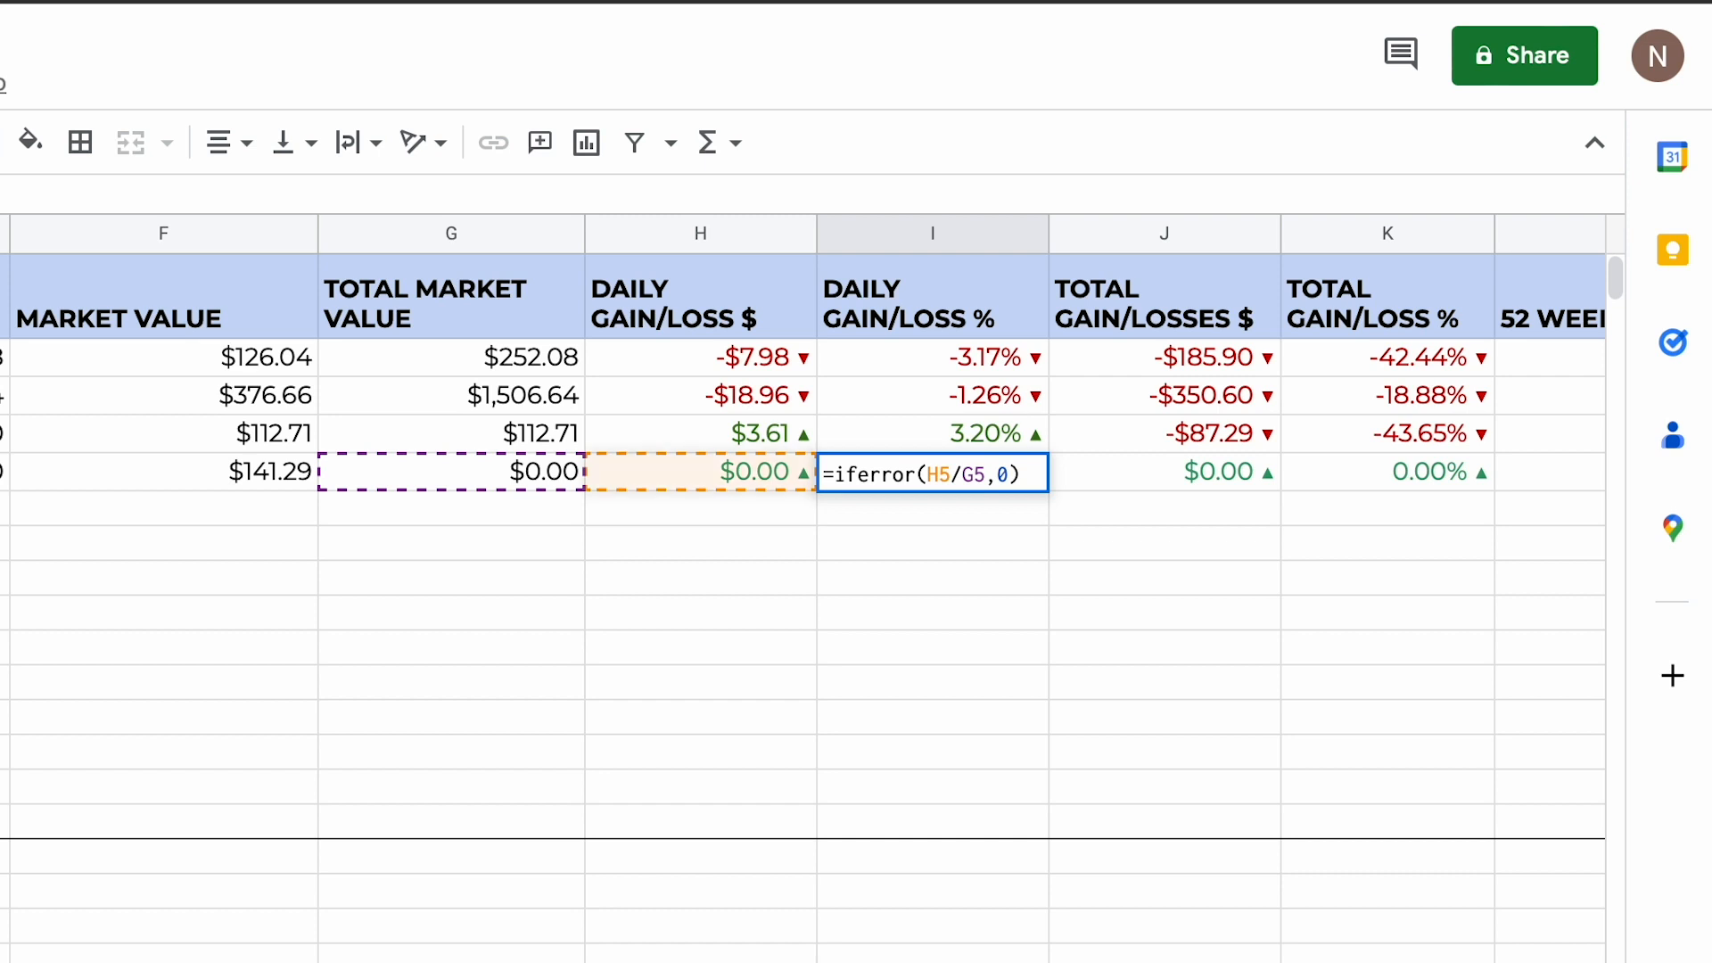
key("Escape")
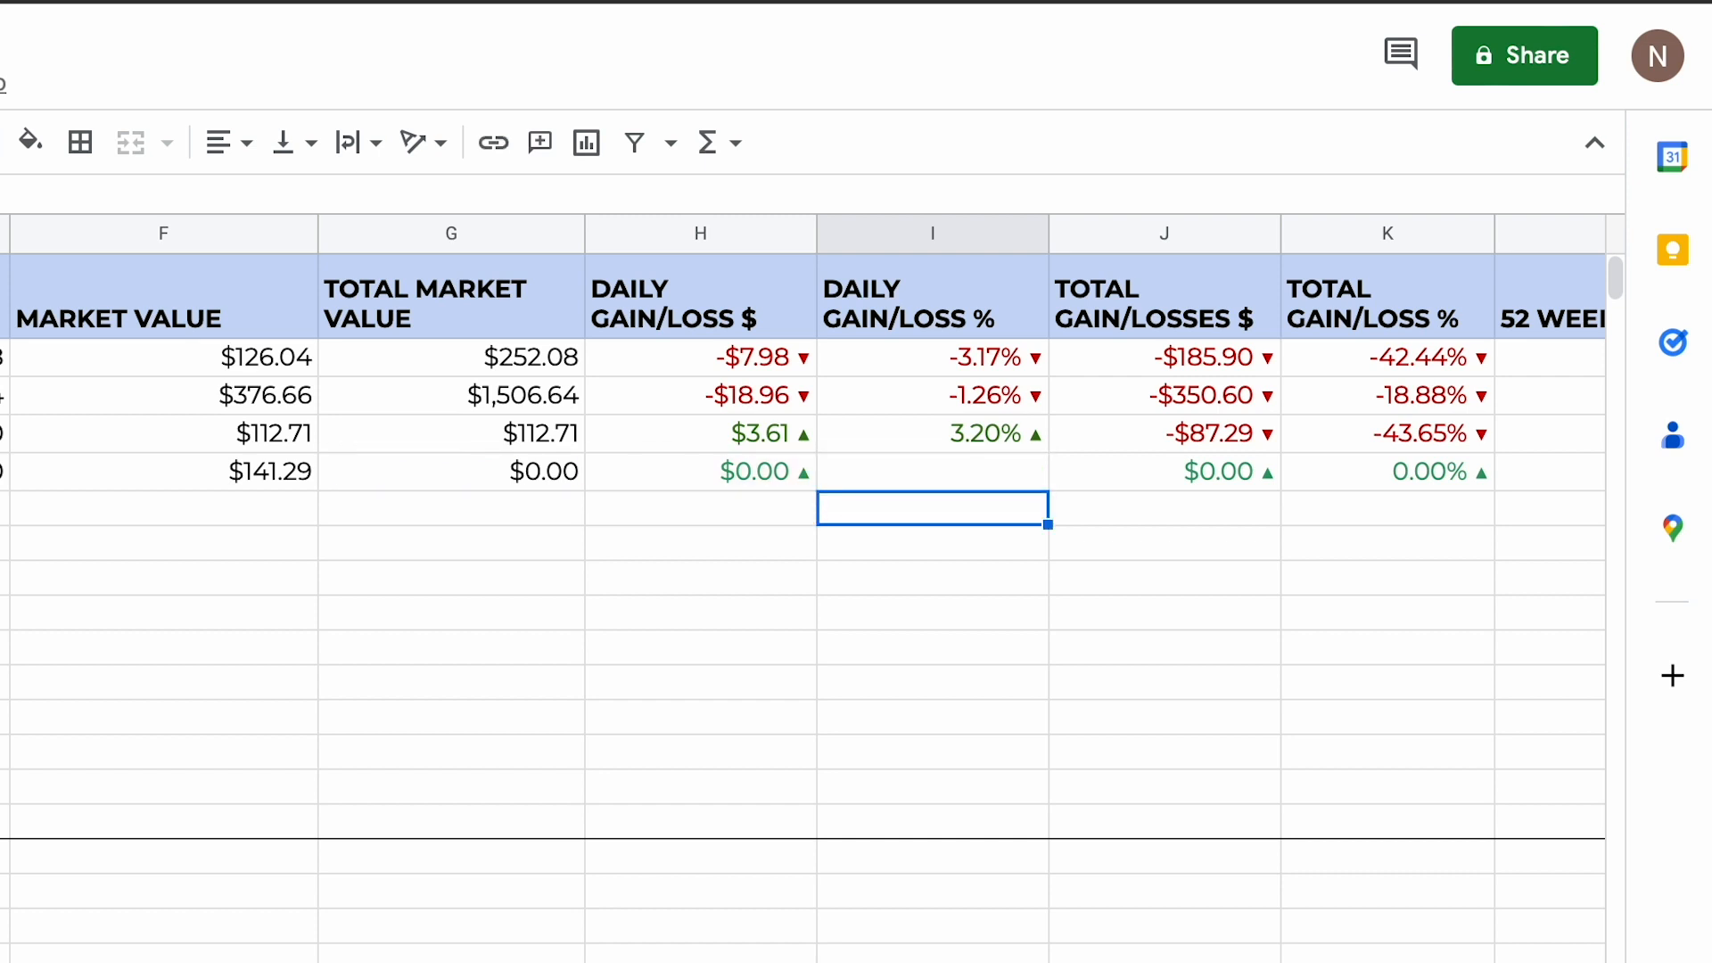
Step: Fill the IFERROR formula from I5 up through I2 in the daily gain/loss % column
left_click_drag(1039, 485, 1045, 365)
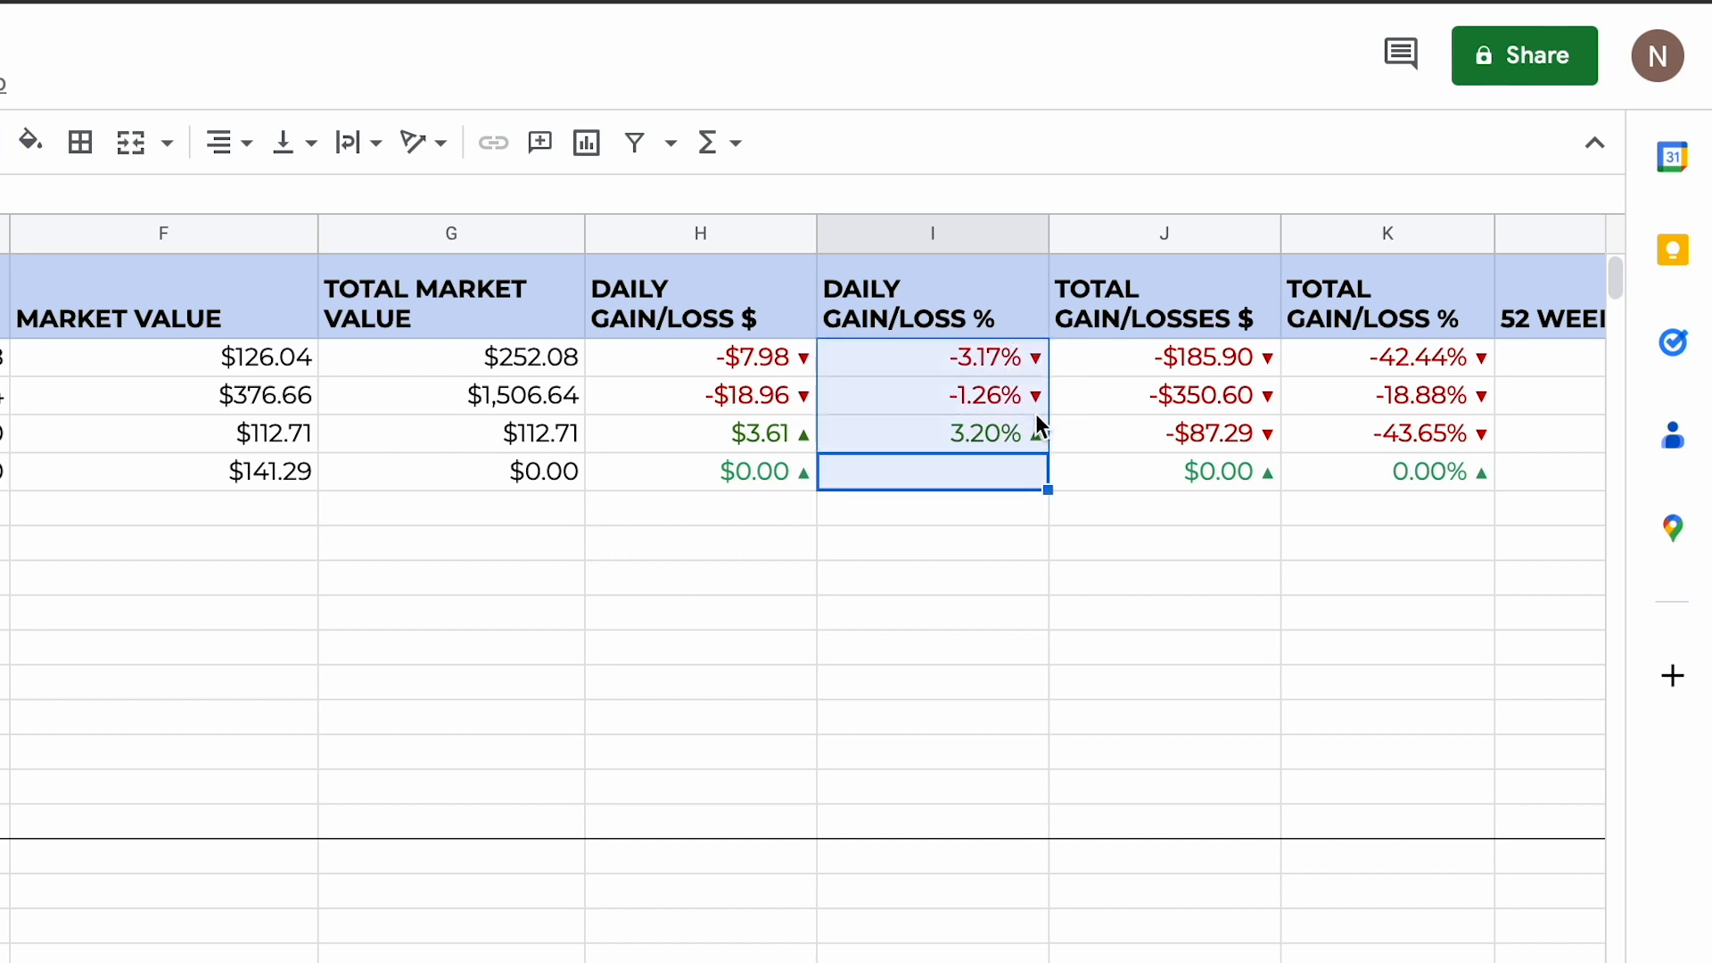
left_click(1029, 369)
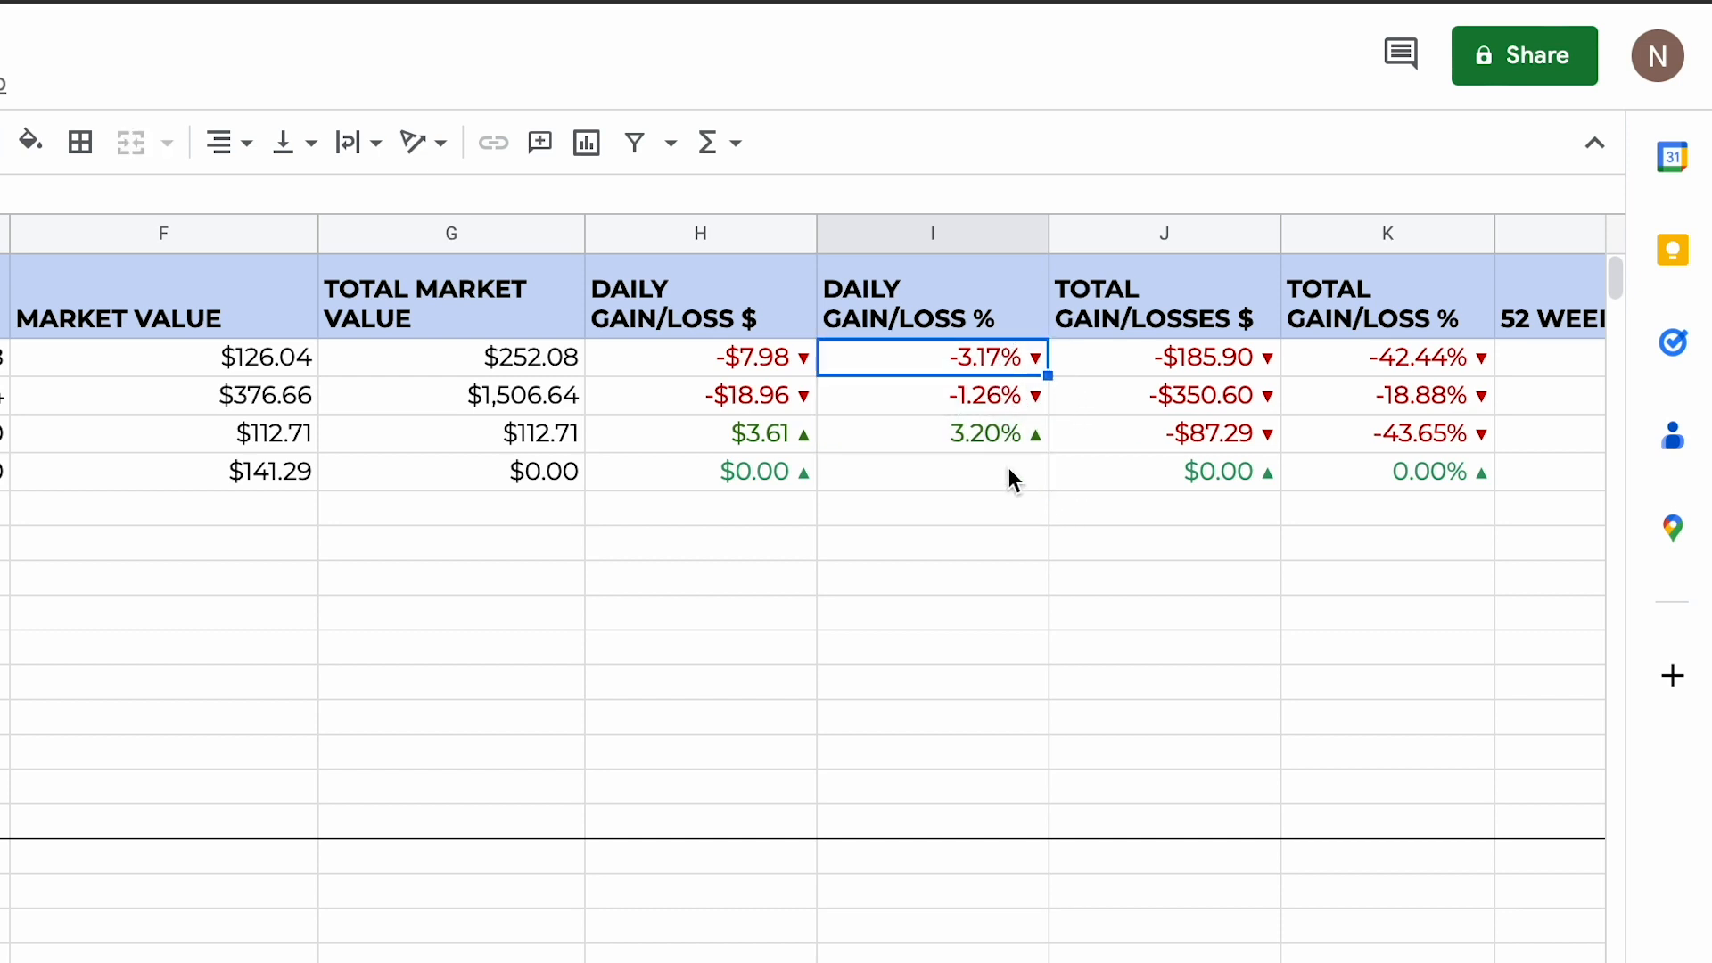
left_click(696, 544)
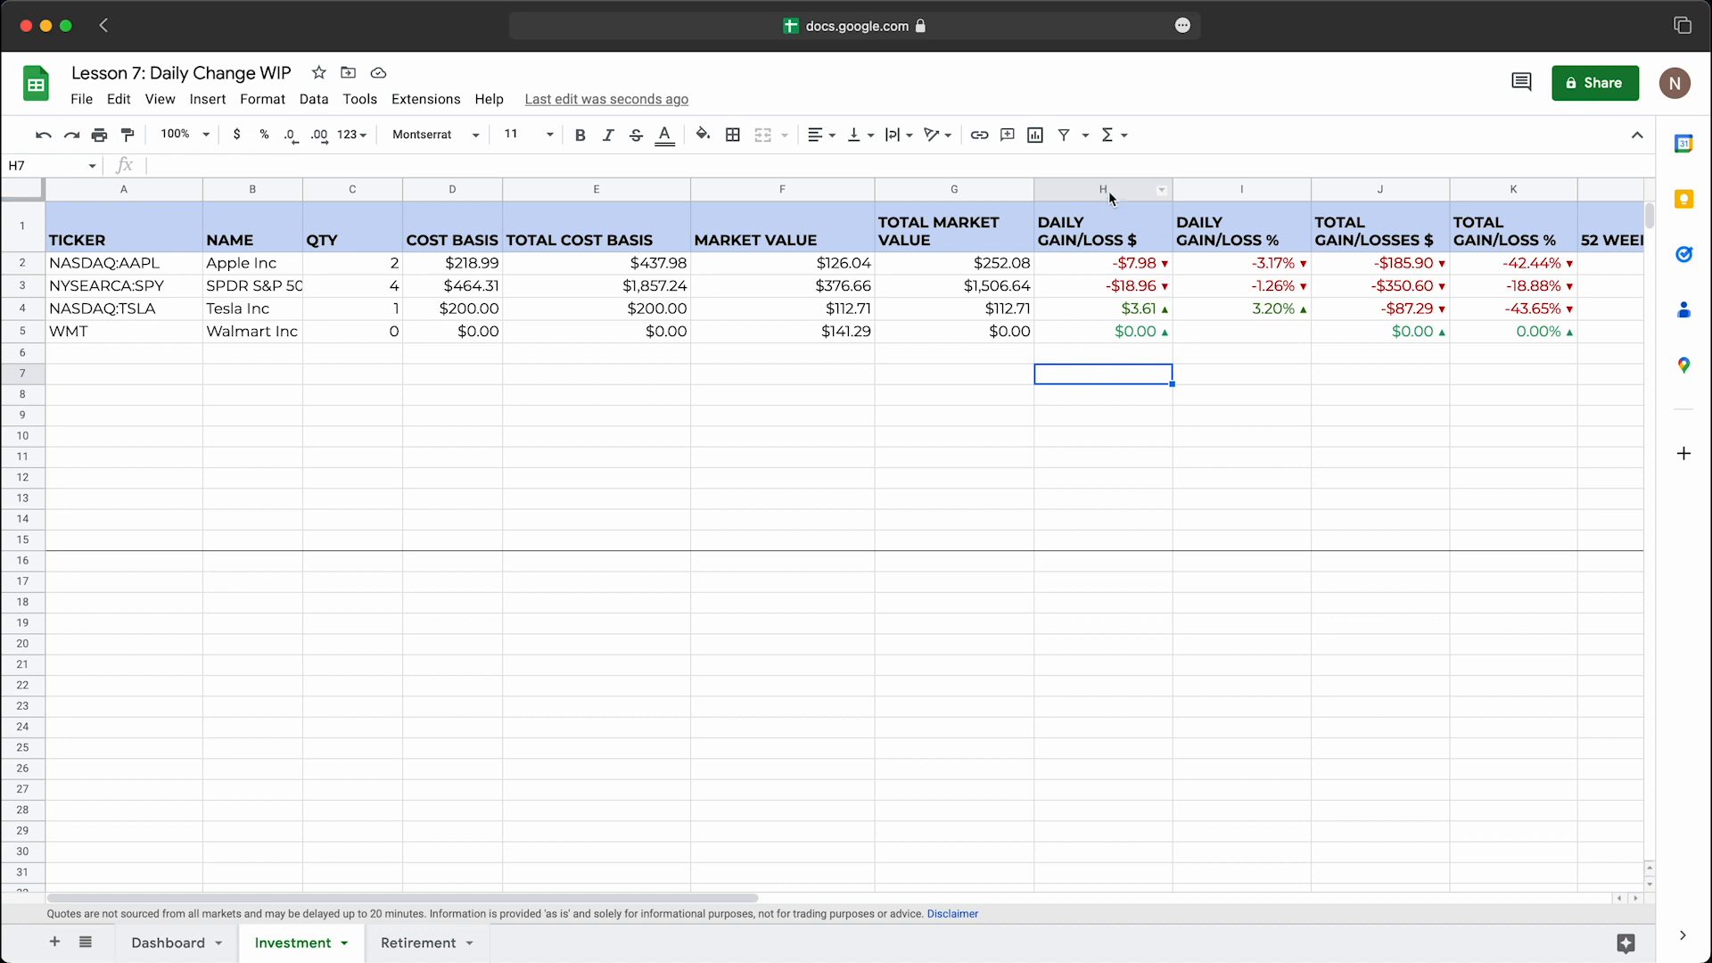
Step: Copy the DAILY GAIN/LOSS $ and DAILY GAIN/LOSS % columns, H and I, of the Investment sheet
left_click_drag(1108, 189, 1201, 191)
left_click(1117, 188)
left_click(1157, 240)
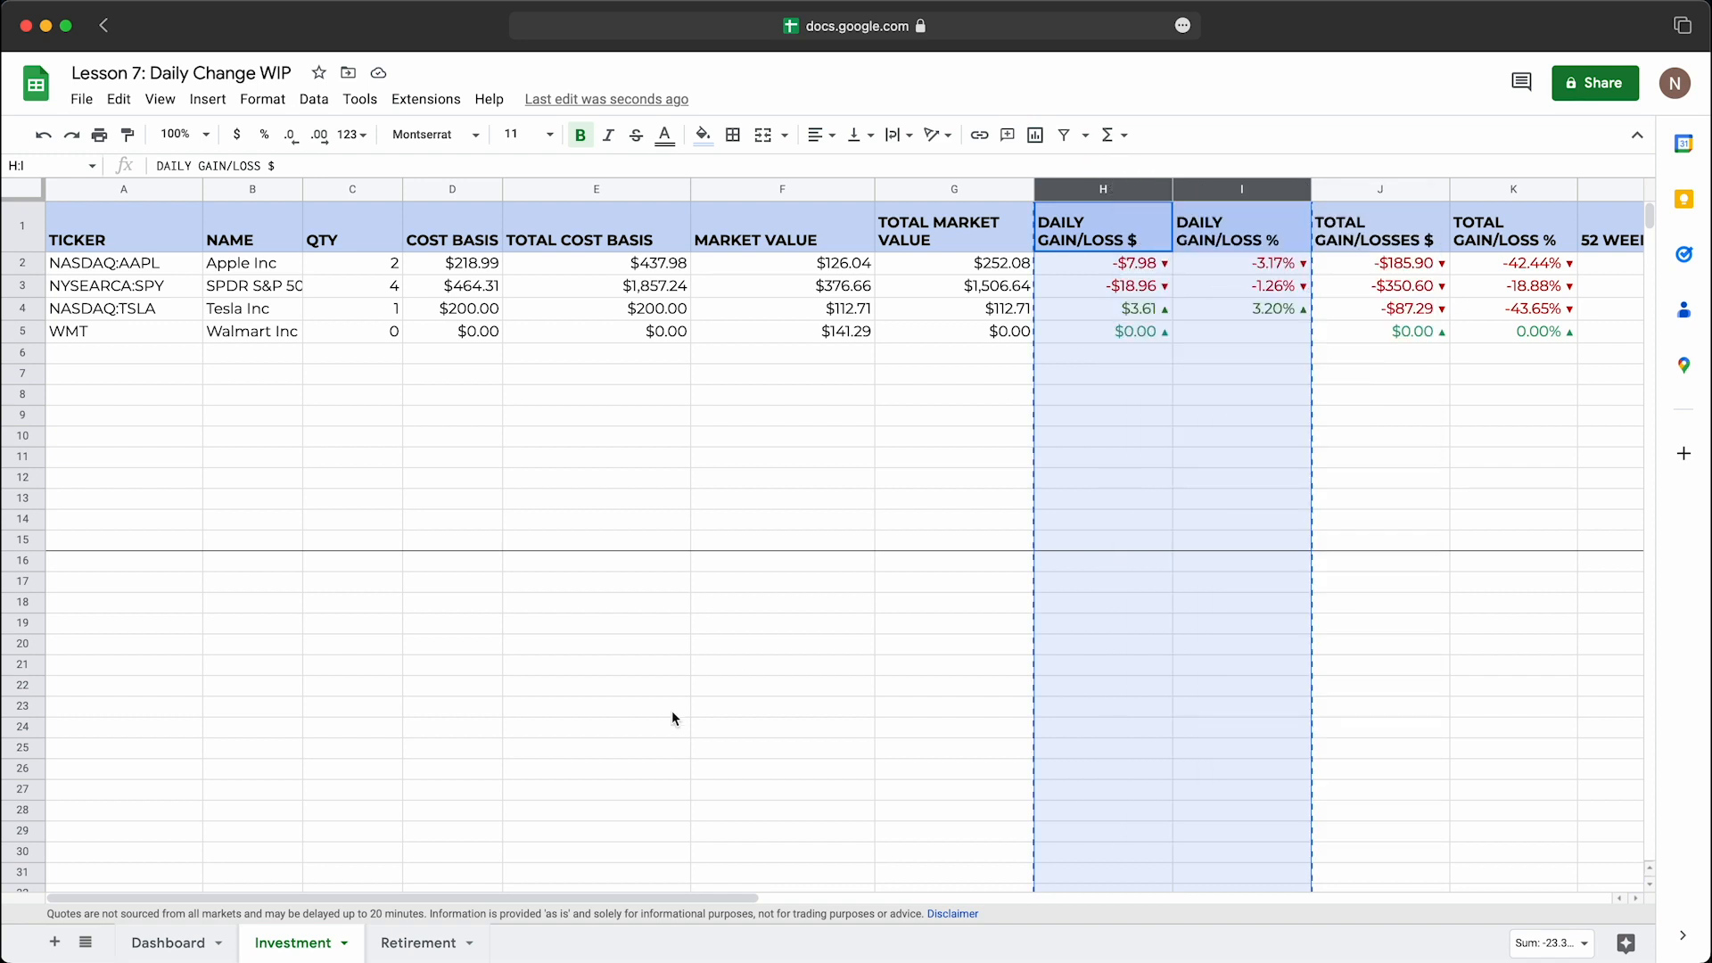
Step: Insert two blank columns before the TOTAL GAIN/LOSSES $ column on the Retirement sheet
left_click(429, 942)
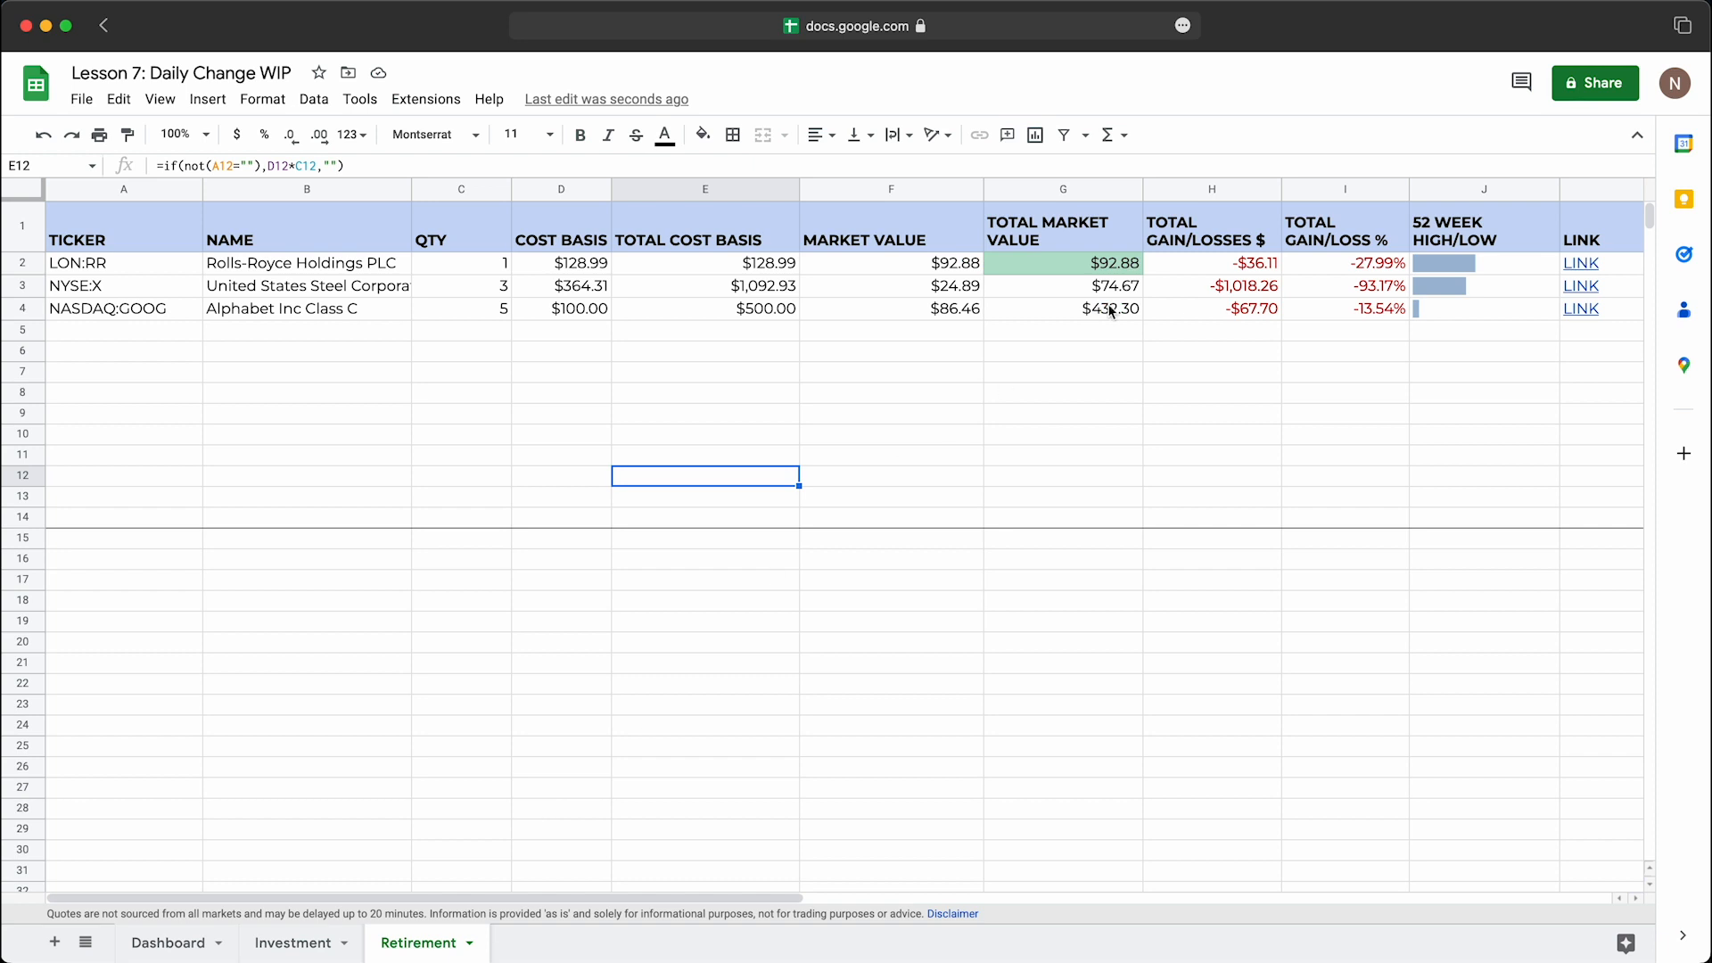
left_click(1215, 197)
right_click(1214, 198)
left_click(1271, 354)
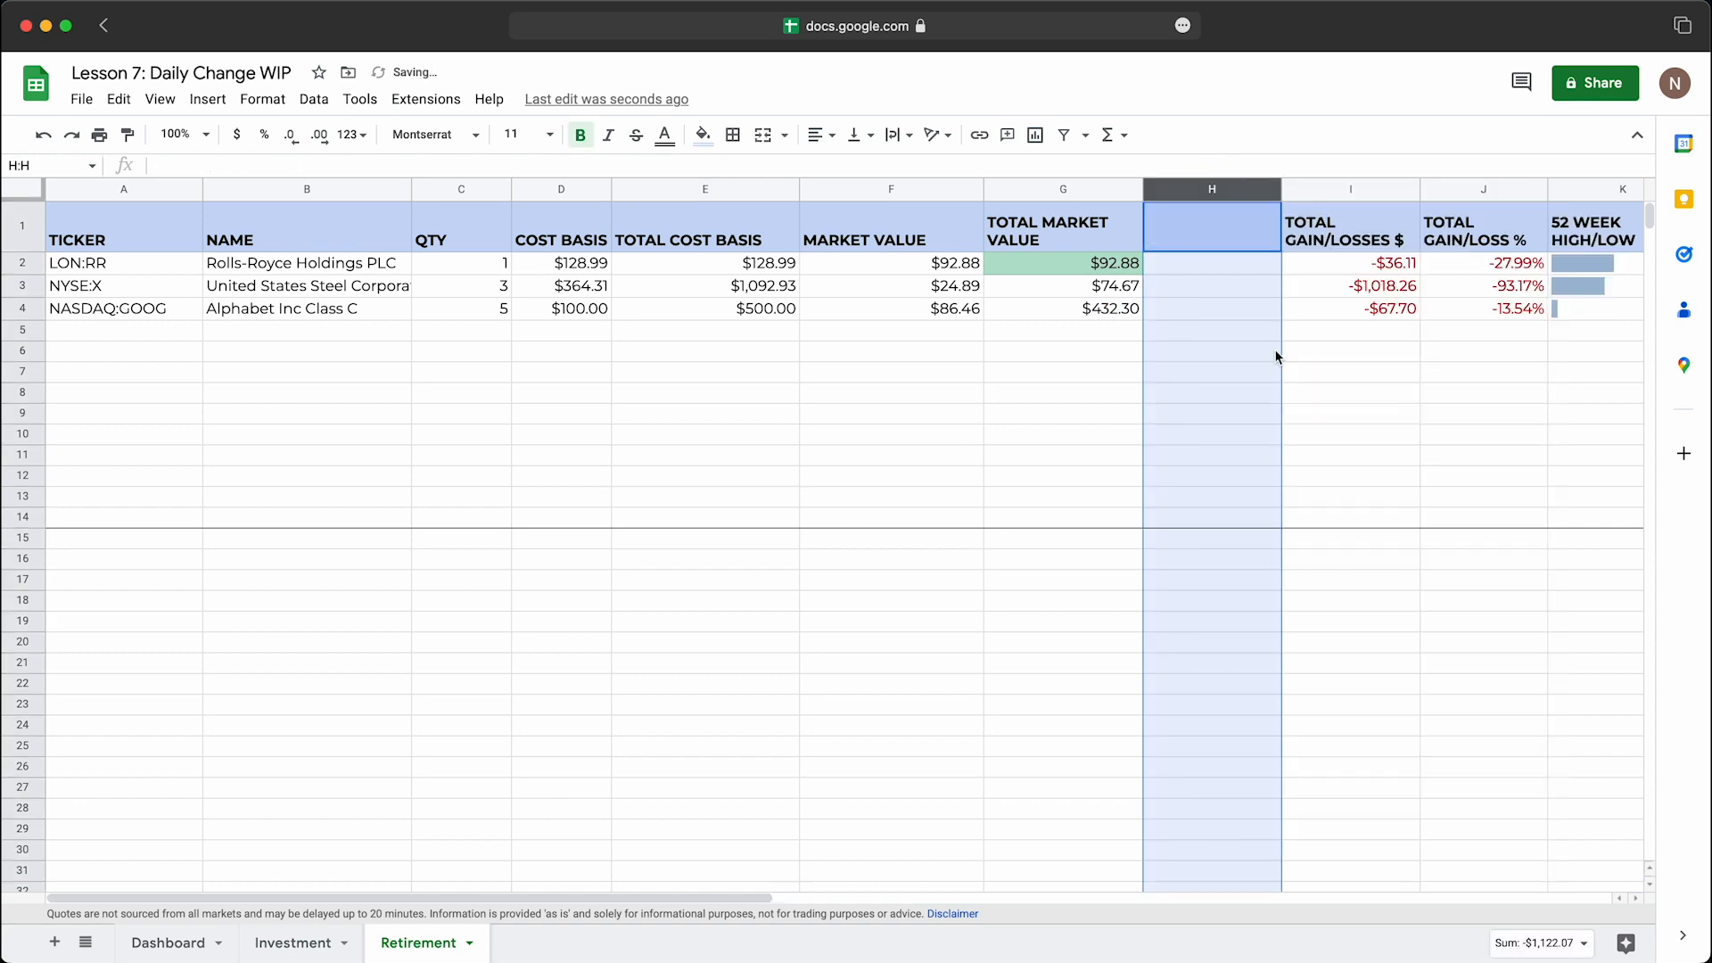
right_click(1228, 193)
left_click(1260, 351)
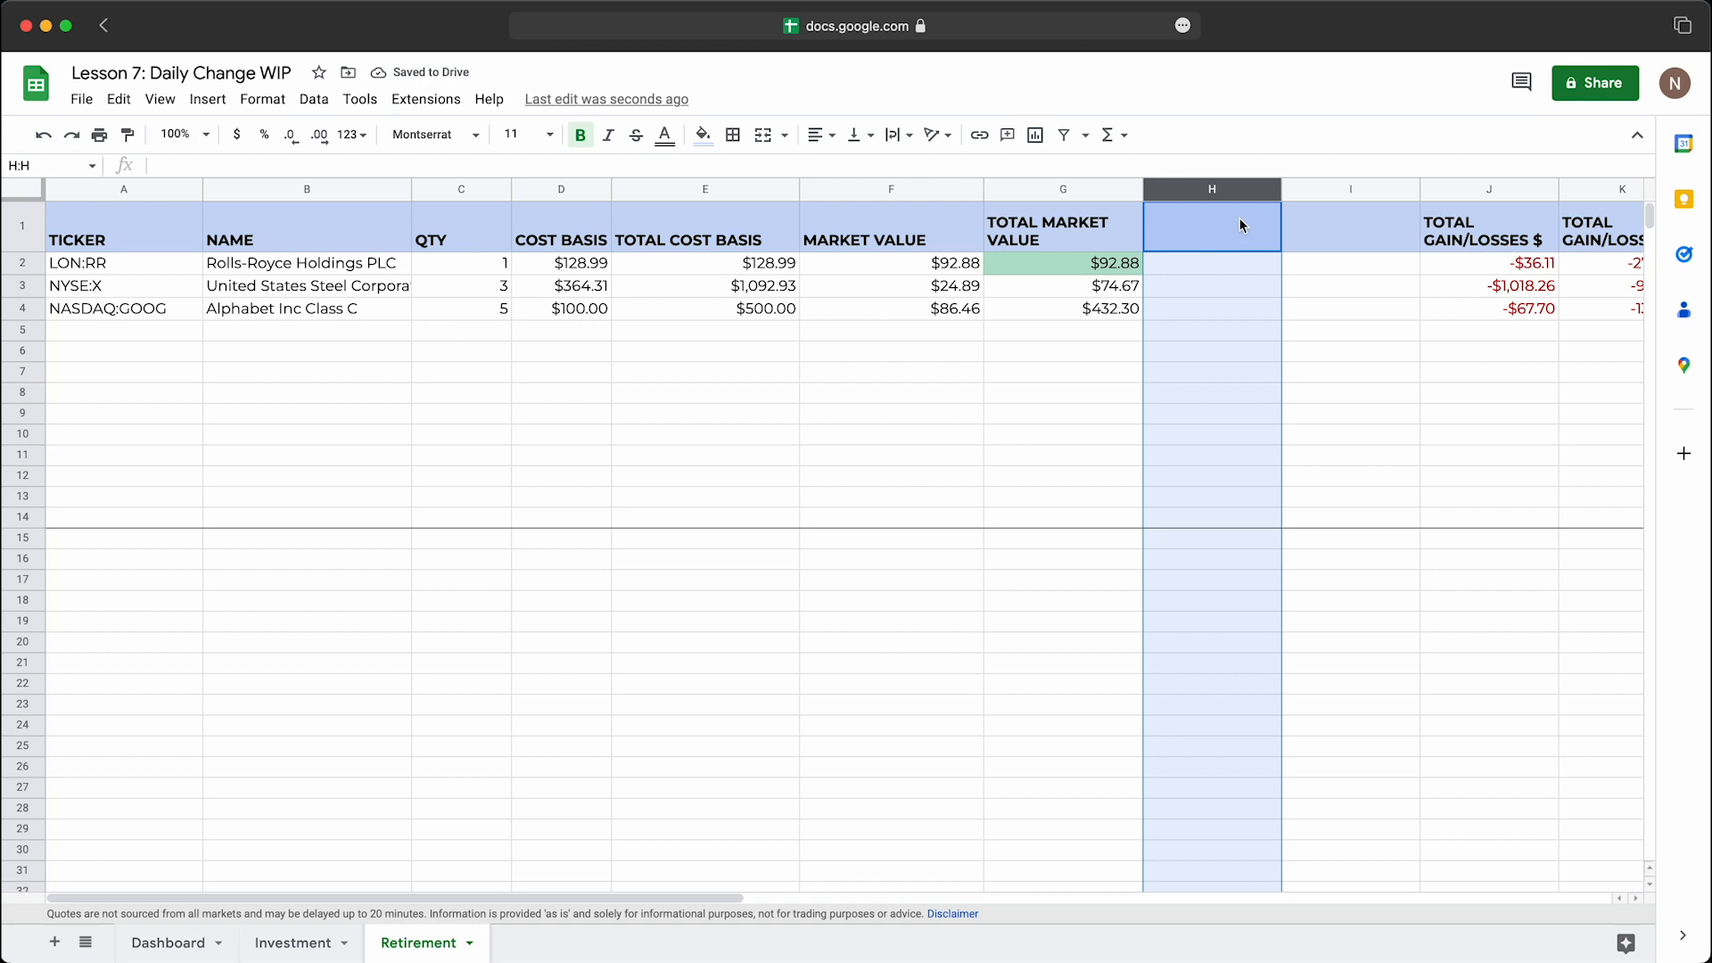
Step: Paste the copied daily gain/loss columns starting at column H of the Retirement sheet and clear the surplus formula in H5
right_click(1227, 178)
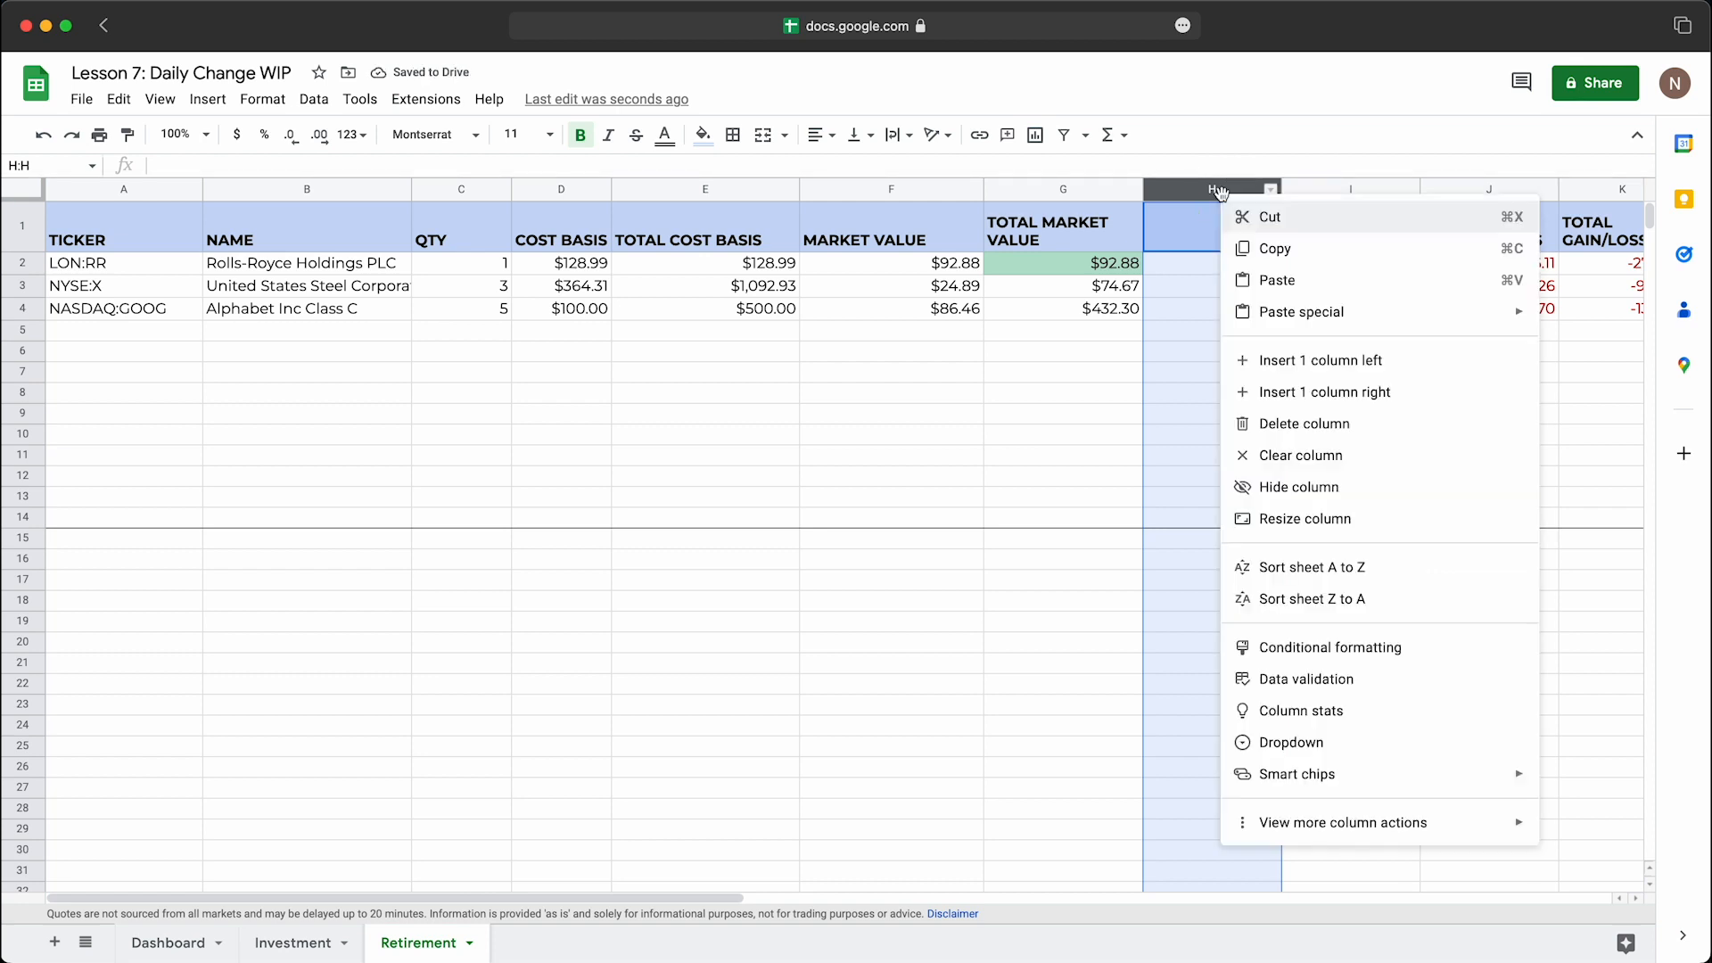
left_click(1266, 279)
left_click(1252, 353)
left_click(1253, 334)
key("Delete")
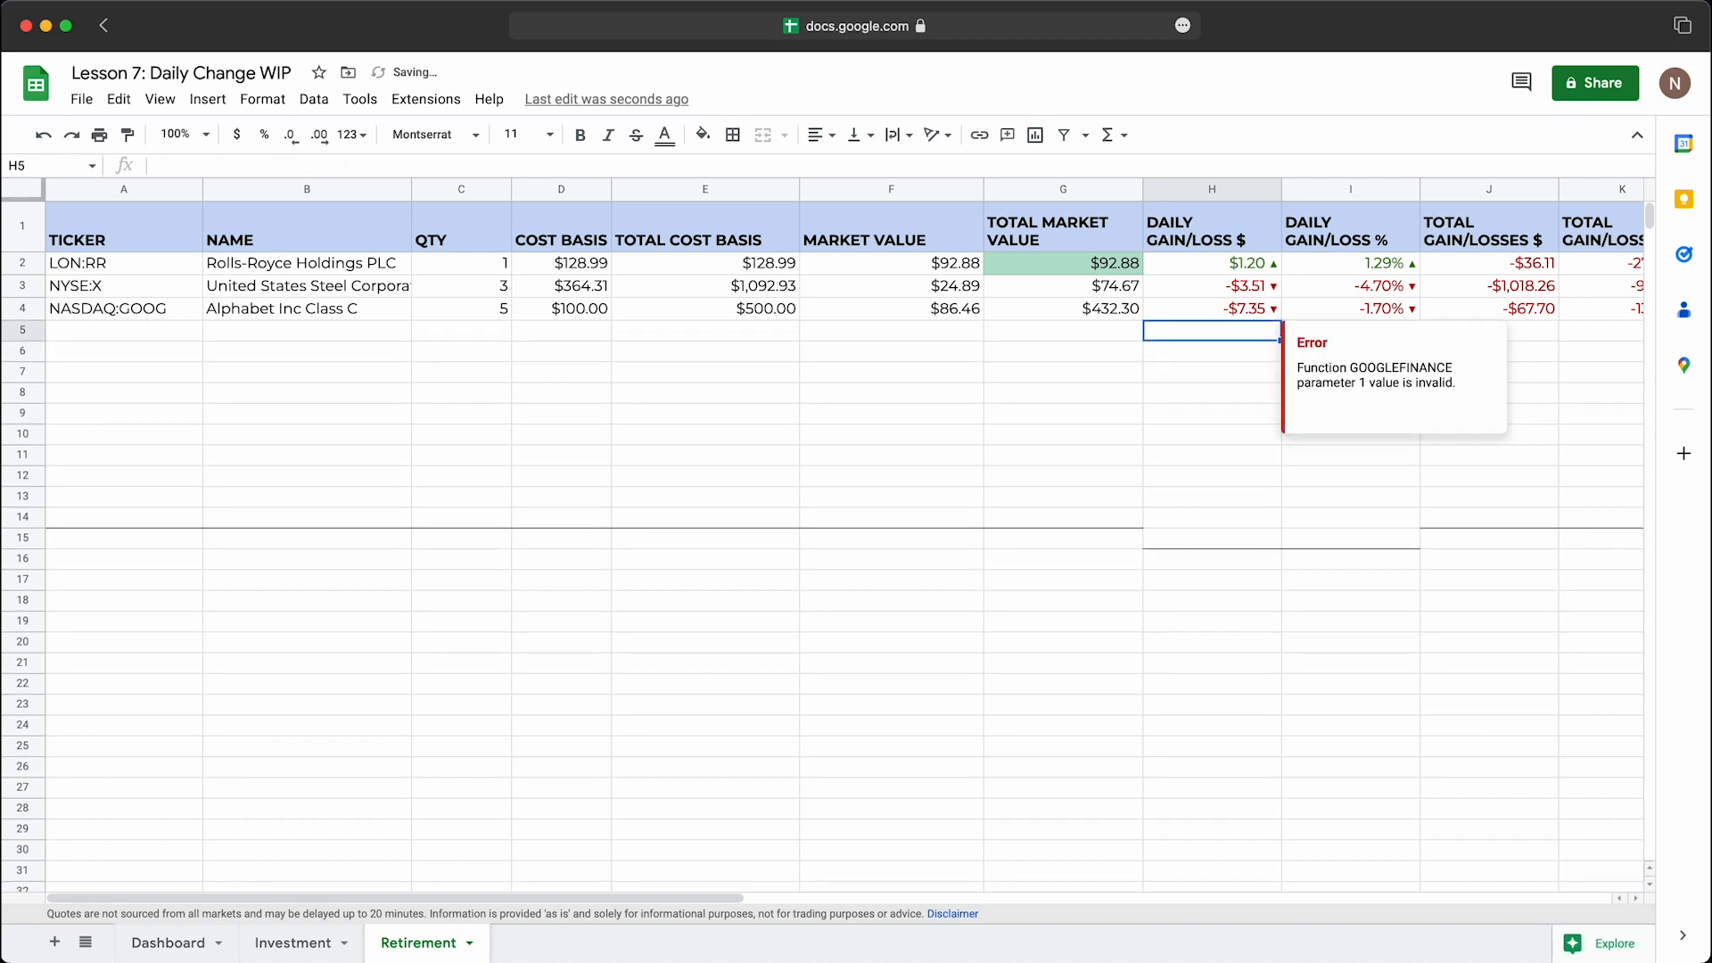
left_click(1217, 479)
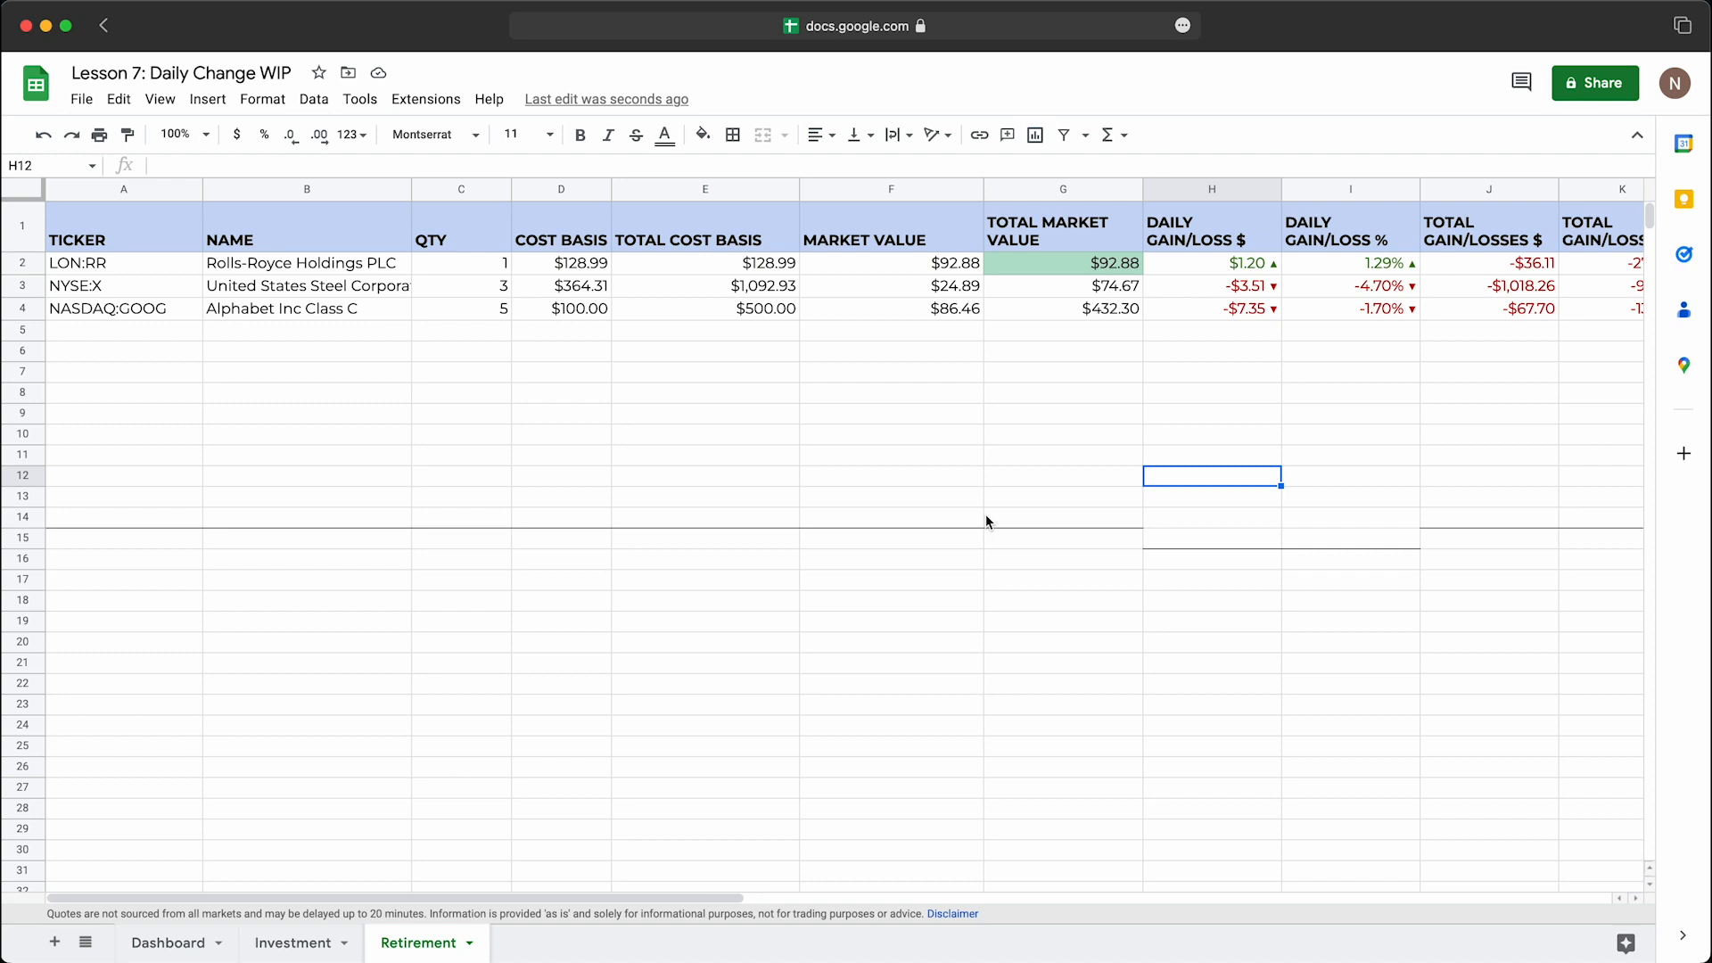
Step: Insert two blank columns before Total Amount $ Gain/Loss on the Dashboard sheet
left_click(195, 941)
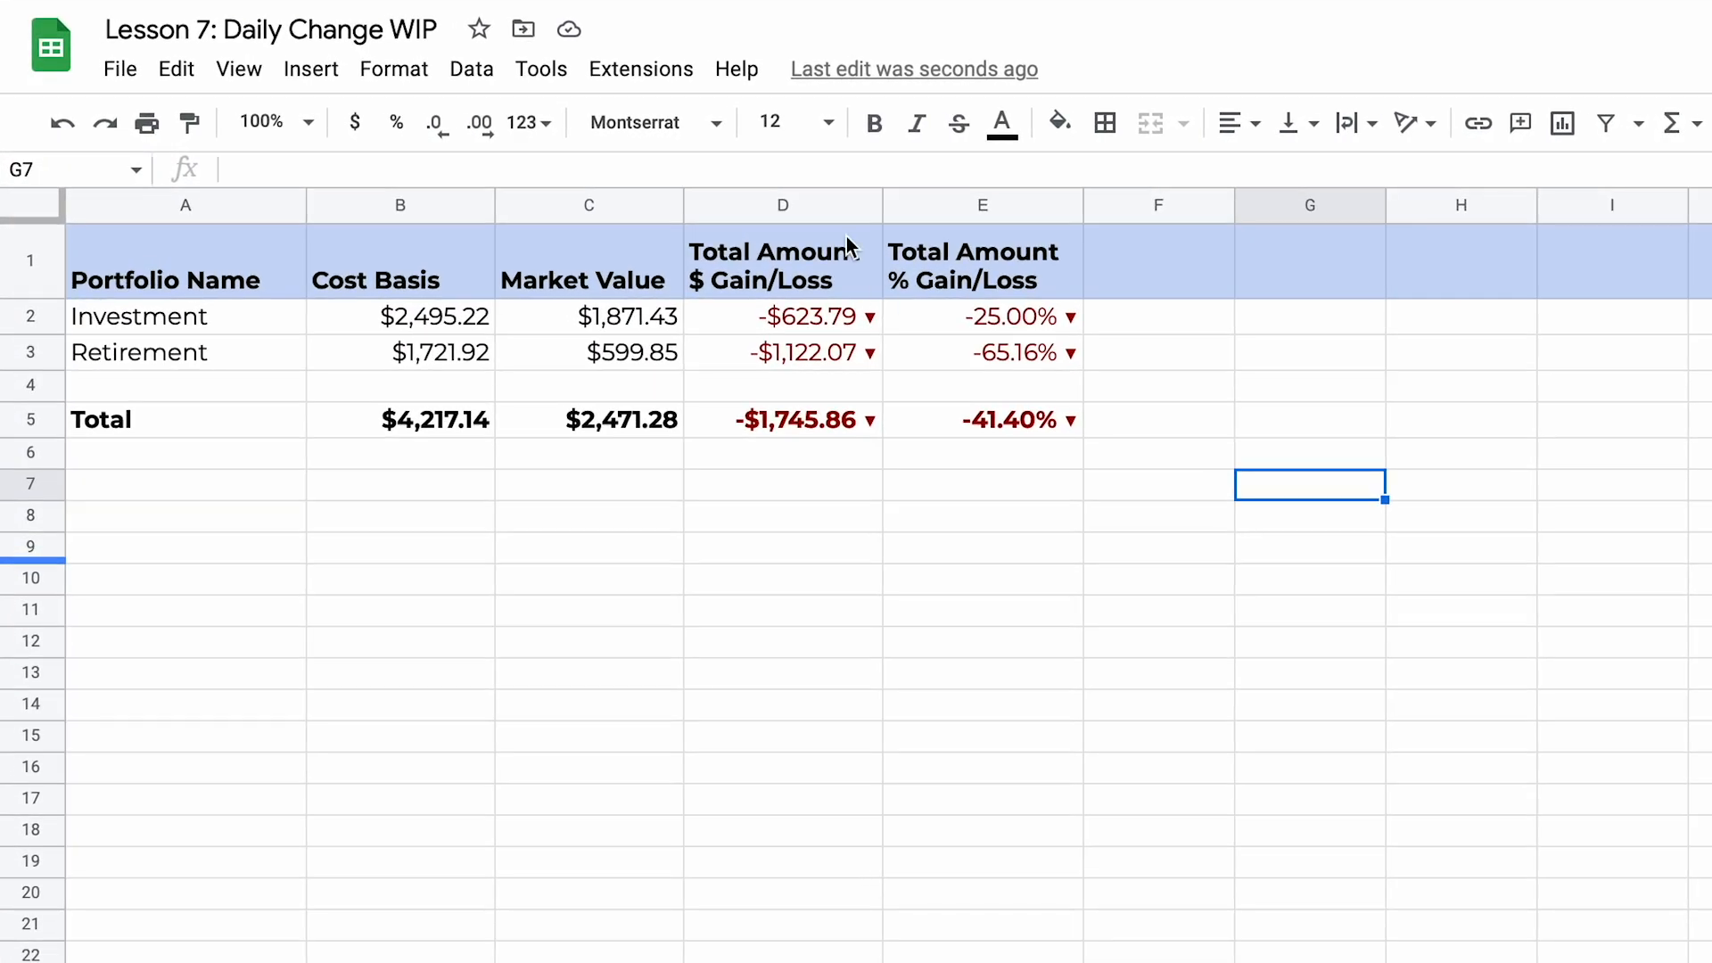
left_click(777, 205)
right_click(774, 204)
left_click(969, 453)
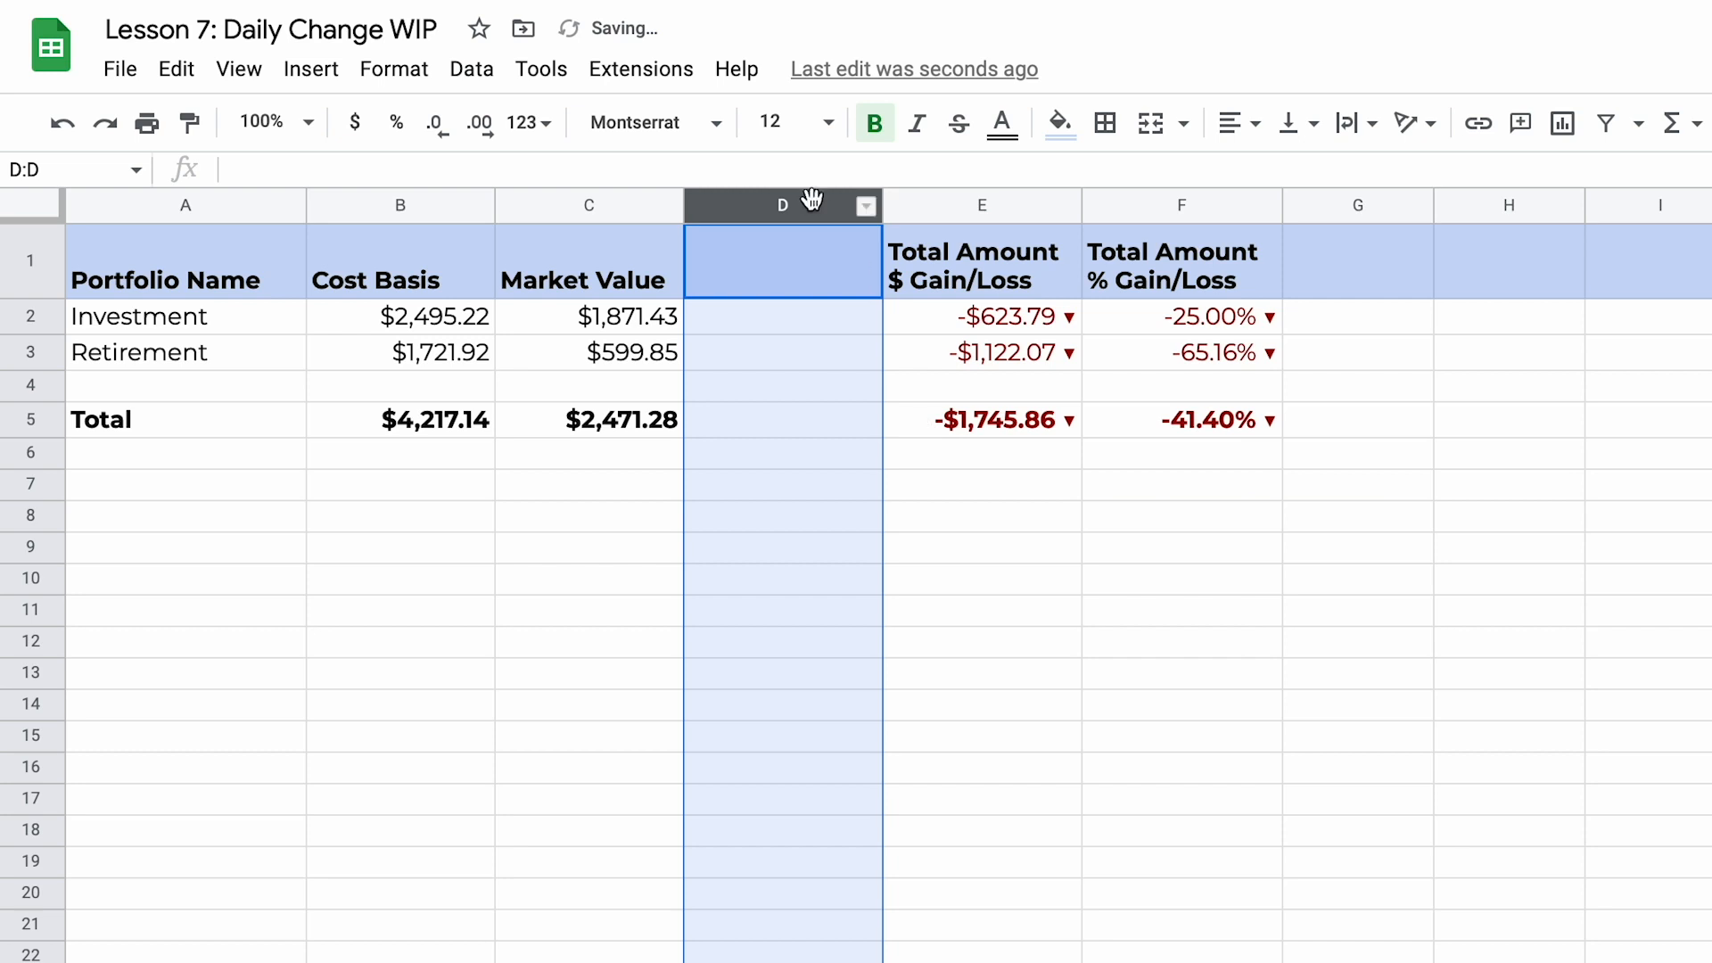
right_click(812, 204)
left_click(960, 432)
Step: Enter the headers "Daily Change $" in D1 and "Daily Change %" in E1, and narrow both columns
left_click(813, 278)
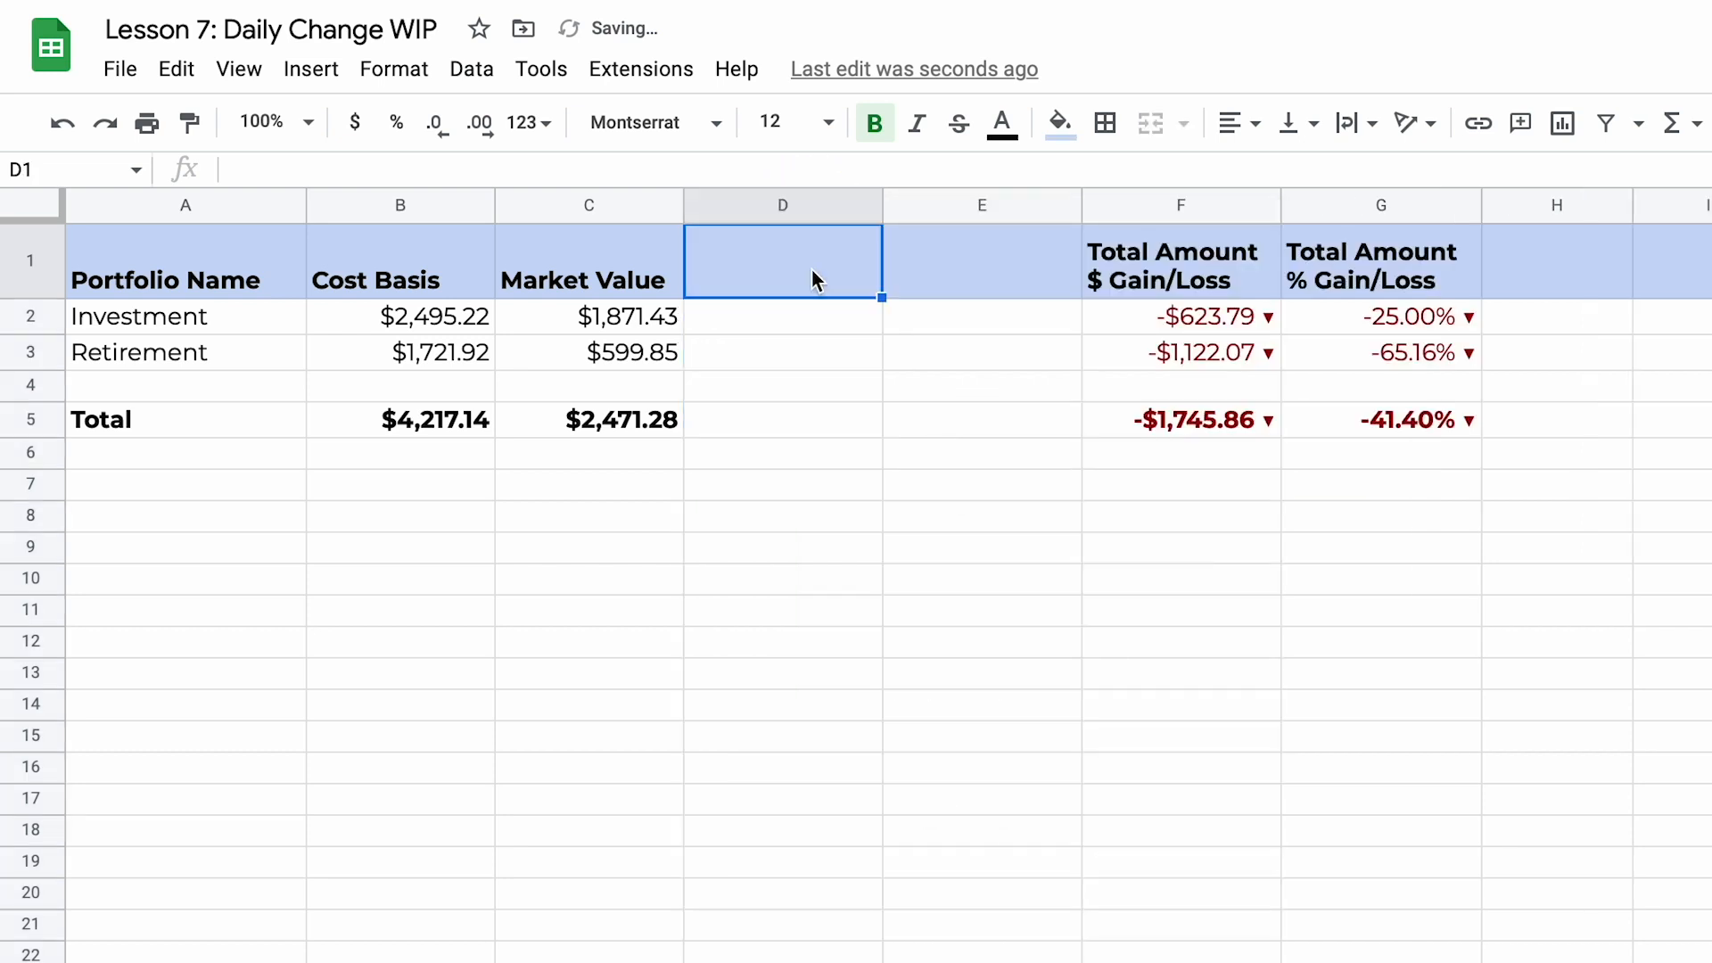
type("DAILY")
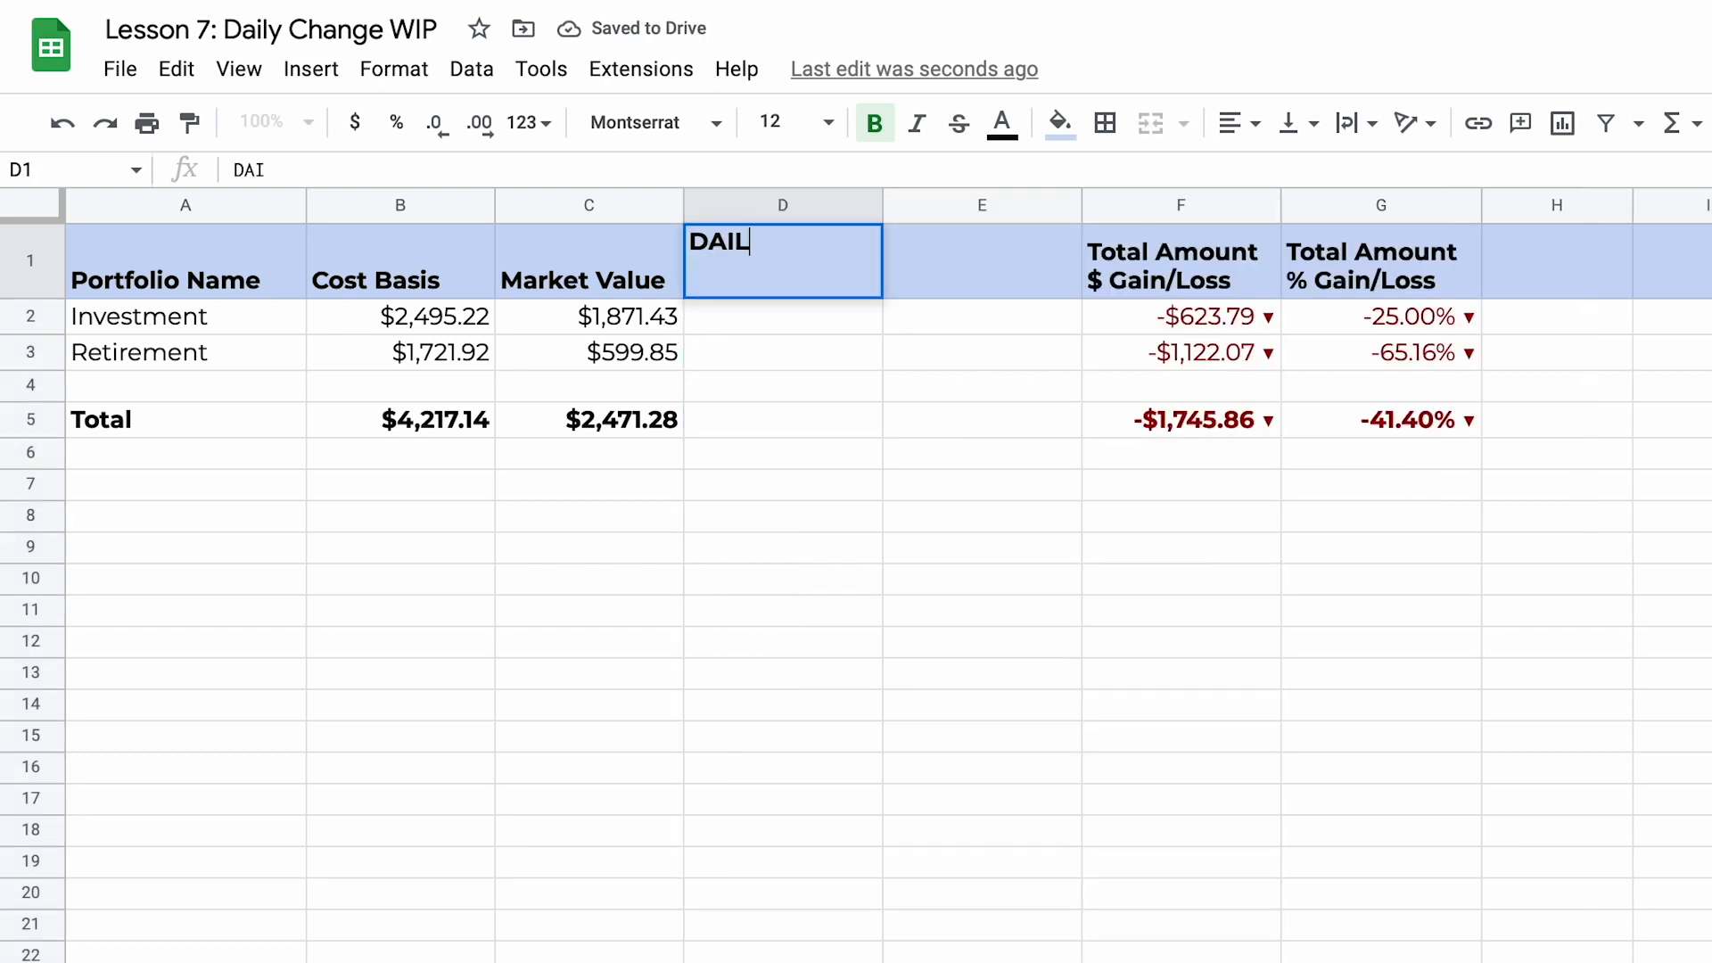
key("BackSpace")
key("BackSpace")
key("BackSpace")
key("BackSpace")
type("aily ")
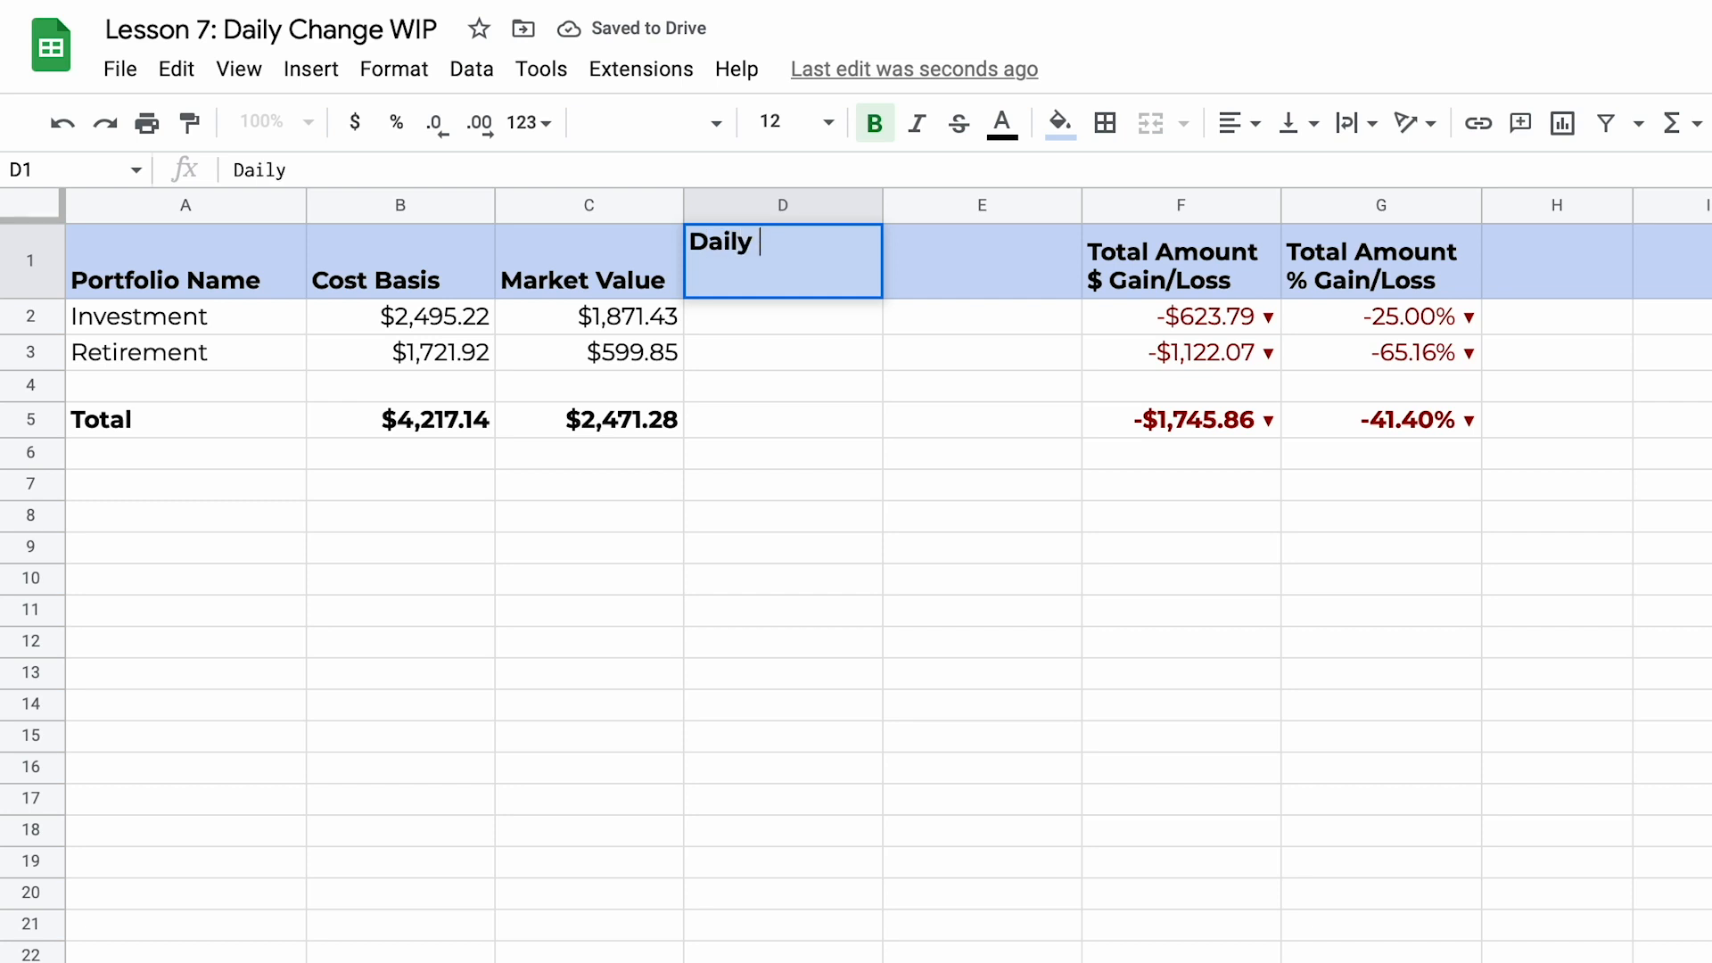
type("Change $")
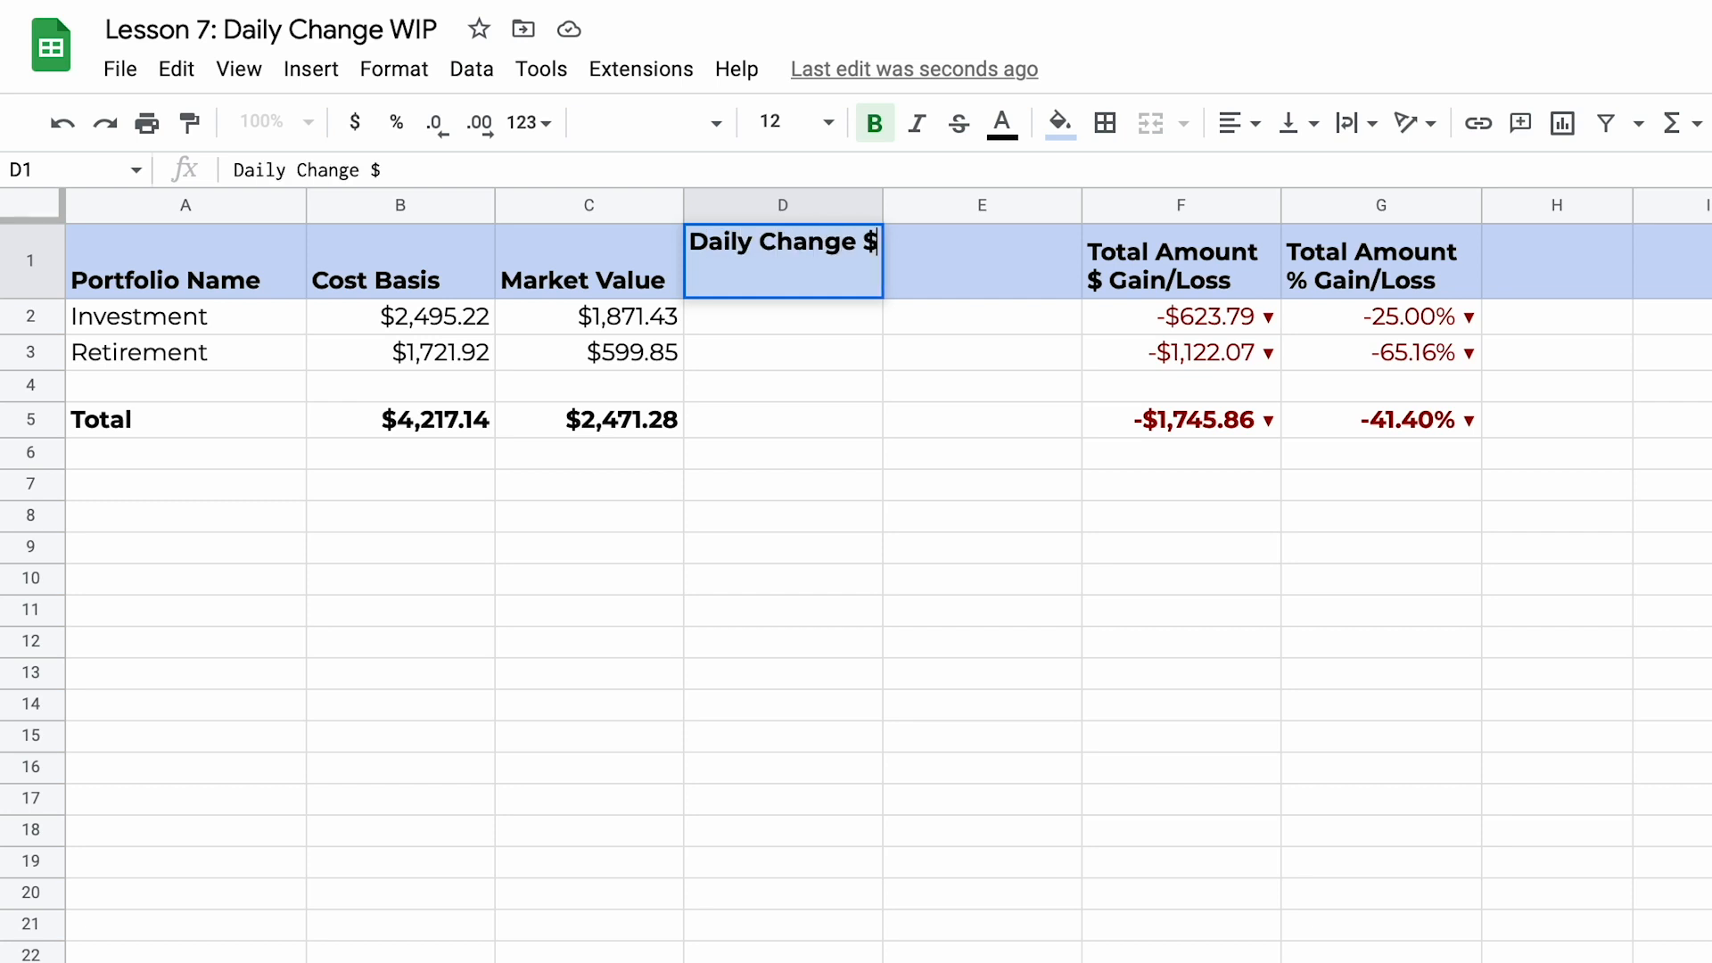
key("Tab")
type("Daily Ch")
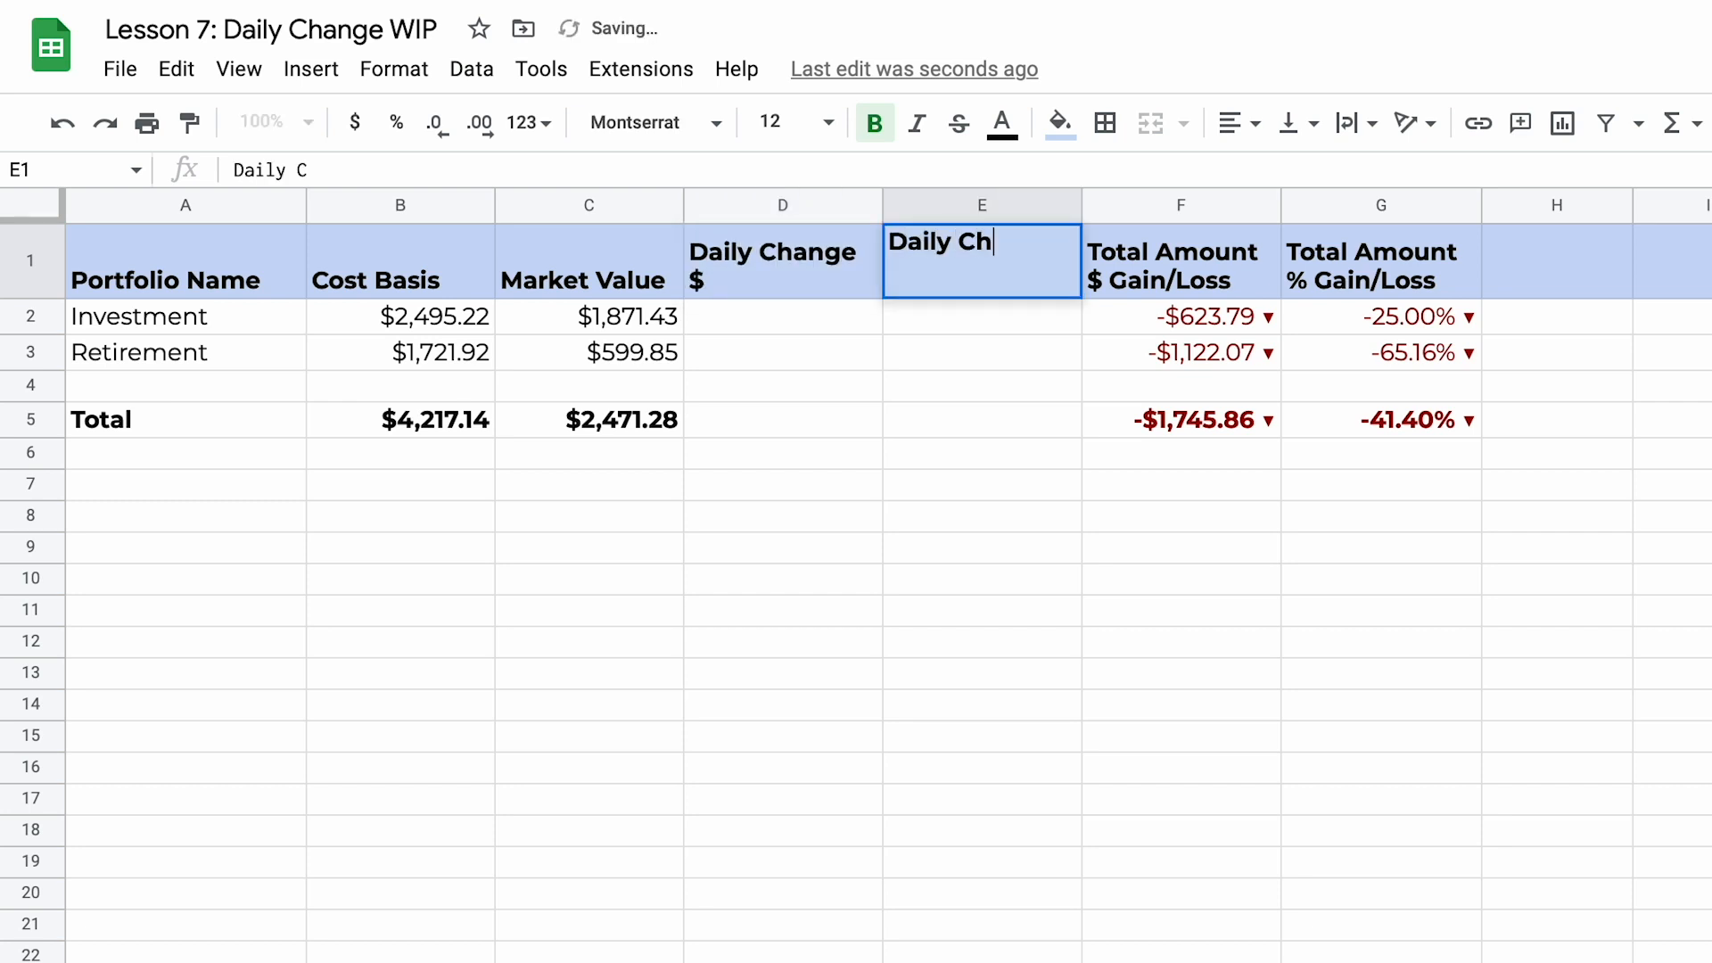
type("ange %")
key("Return")
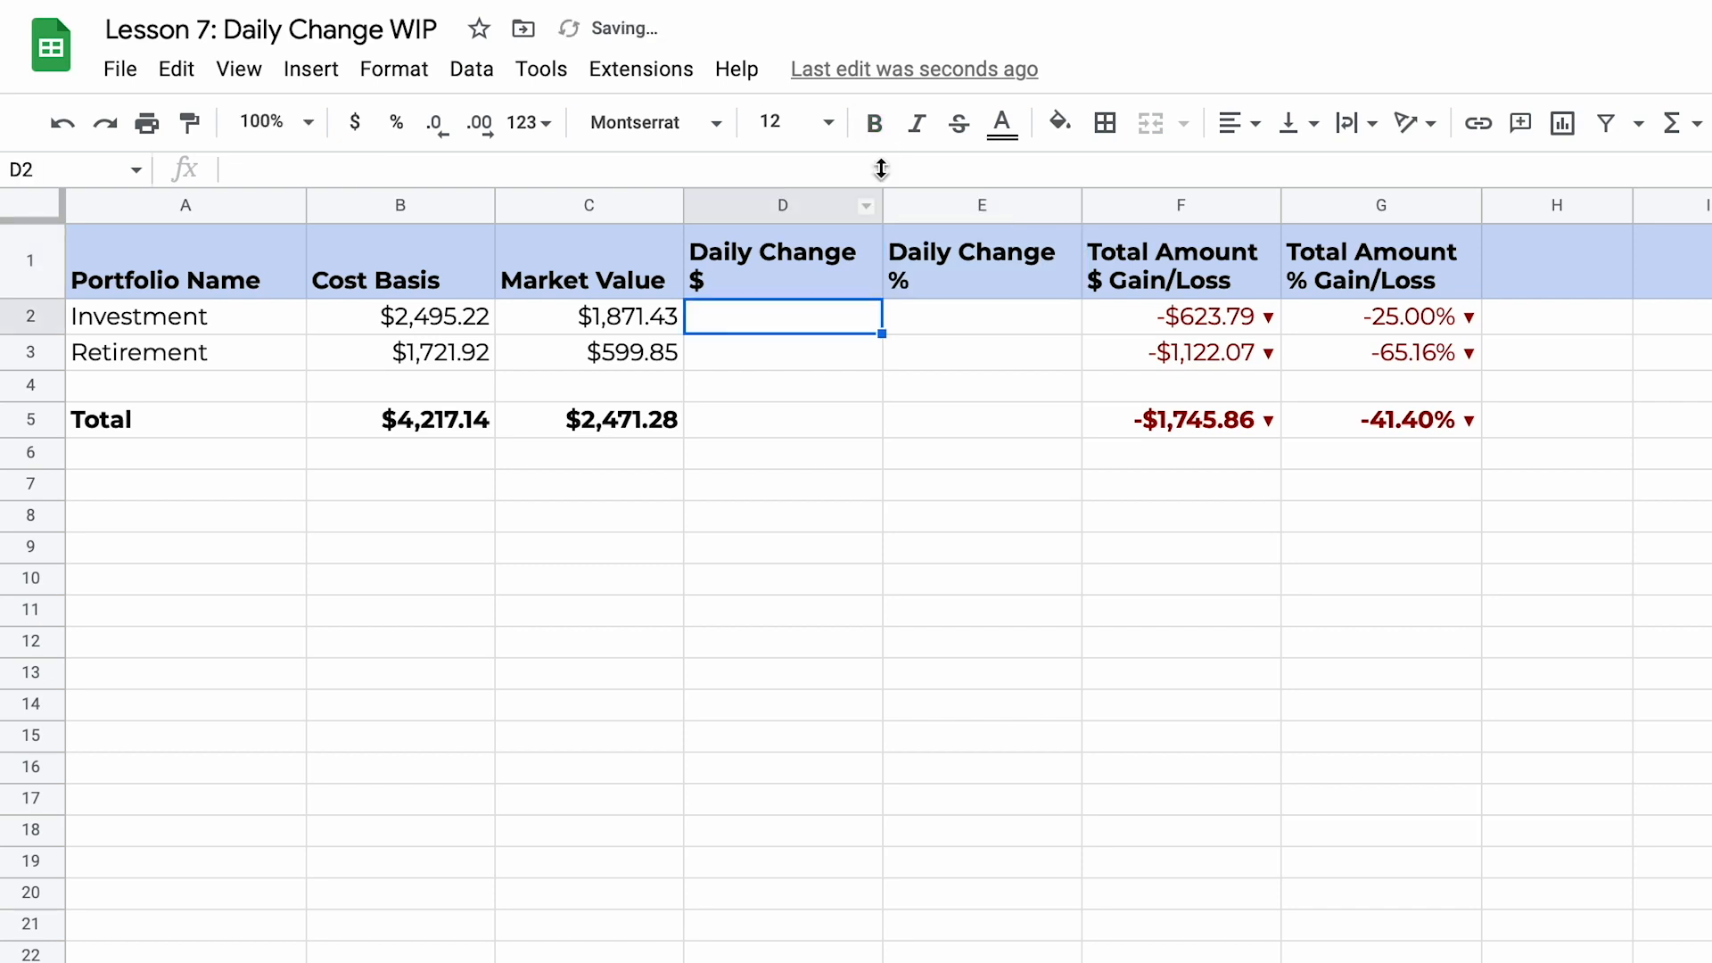
left_click_drag(881, 214, 852, 212)
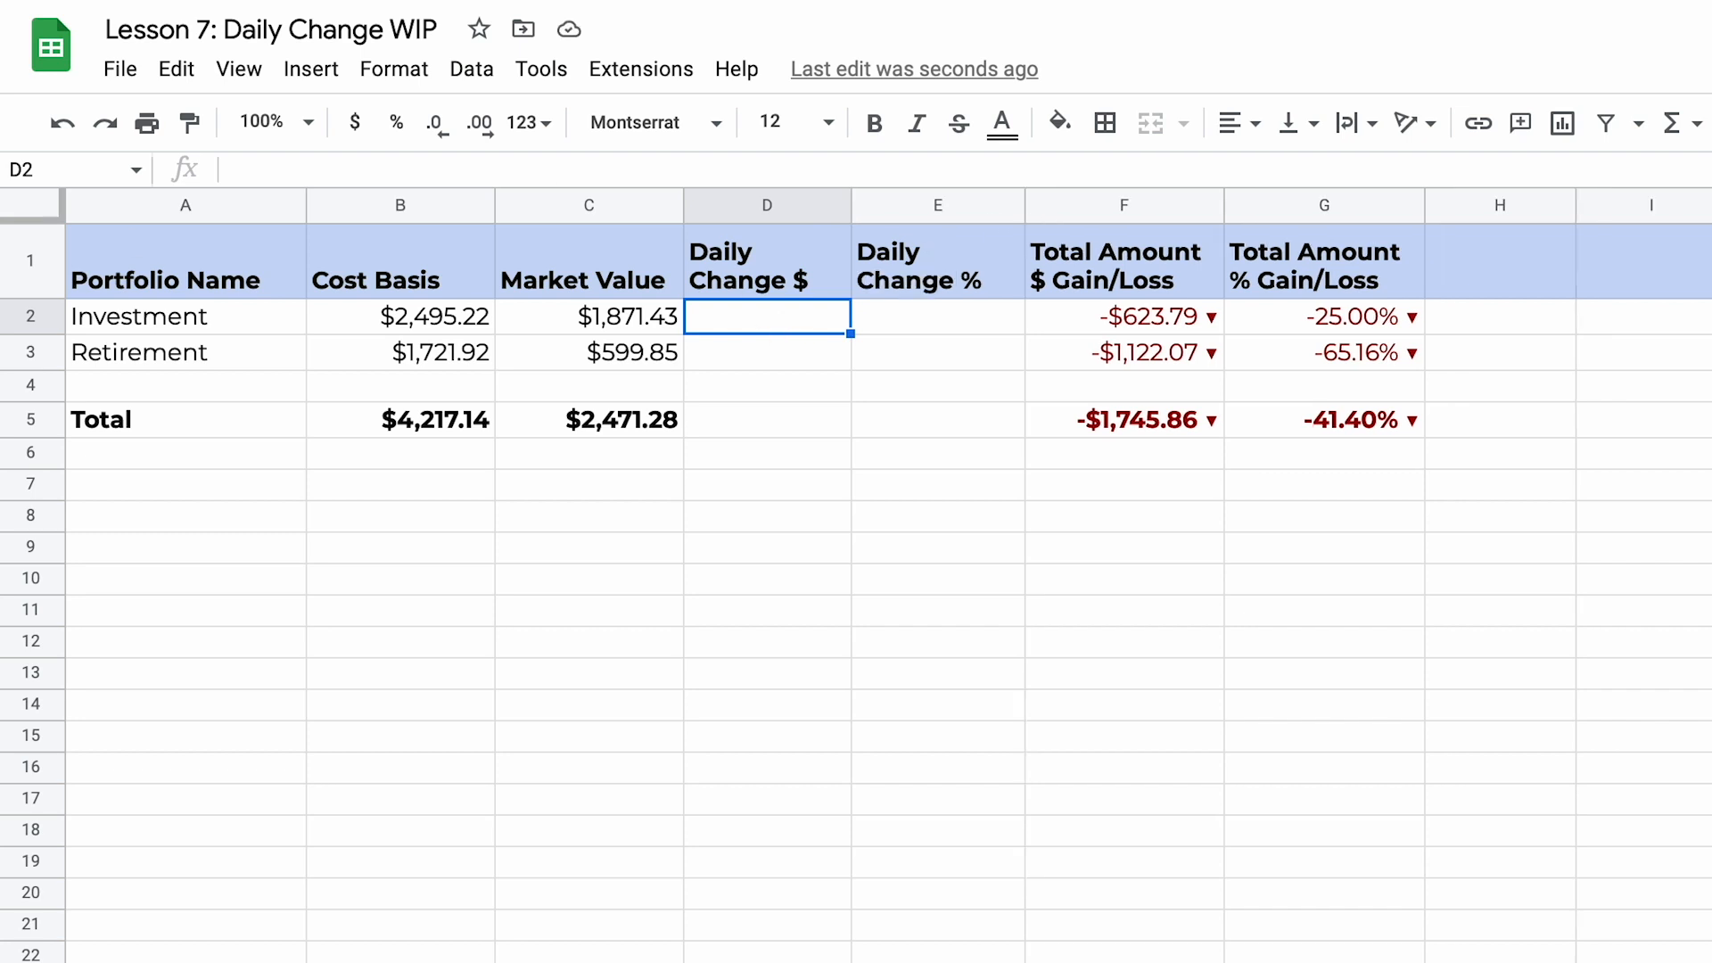
Step: Copy the Investment market value formula =sum(INDIRECT("'"&$A2&"'!G:G")) from C2 into D2 without autofilling D3
left_click(610, 323)
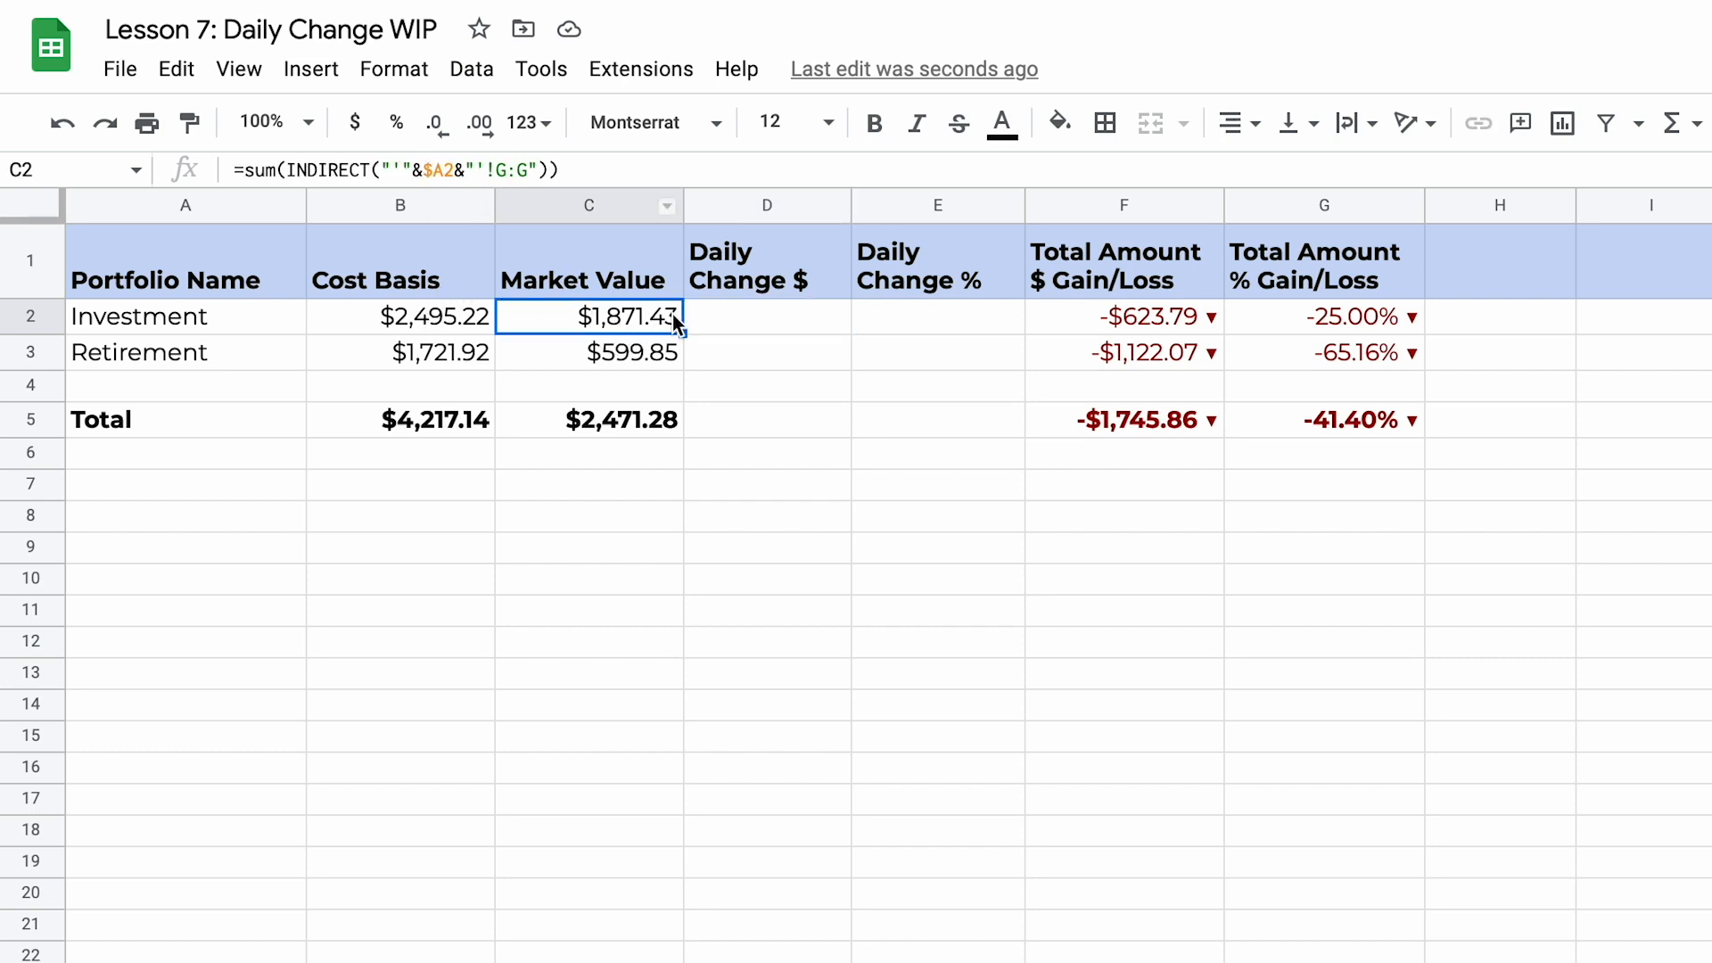
left_click_drag(557, 169, 234, 170)
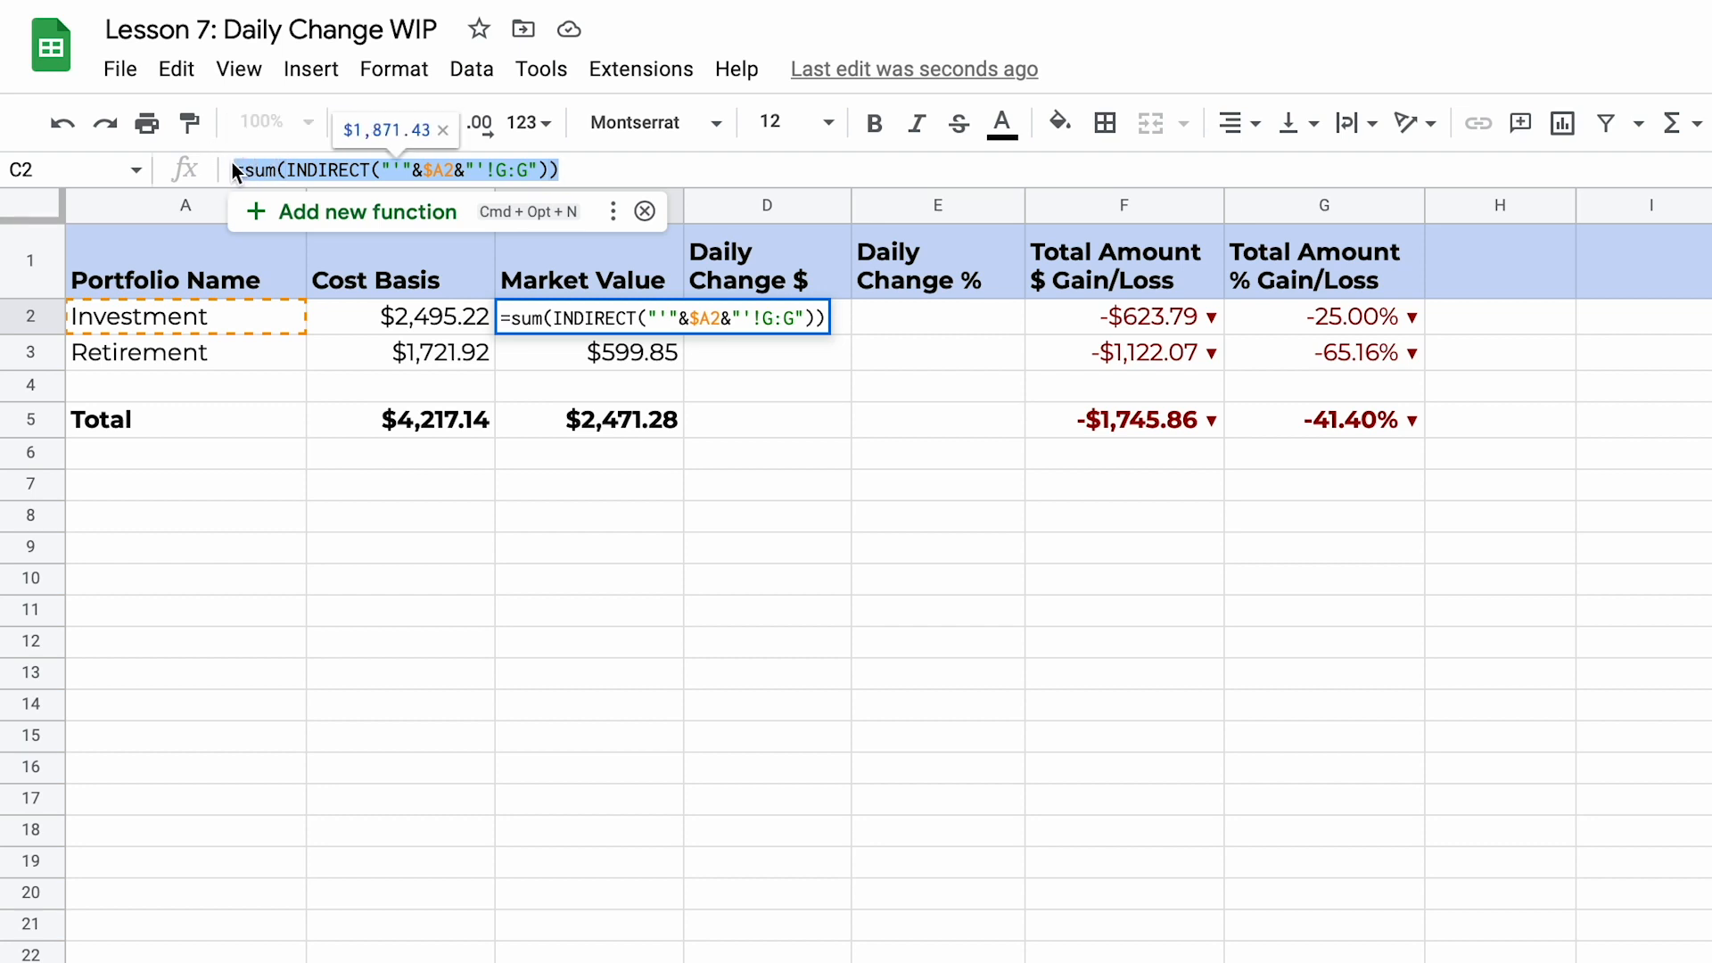
right_click(272, 164)
left_click(378, 332)
left_click(920, 314)
left_click(815, 322)
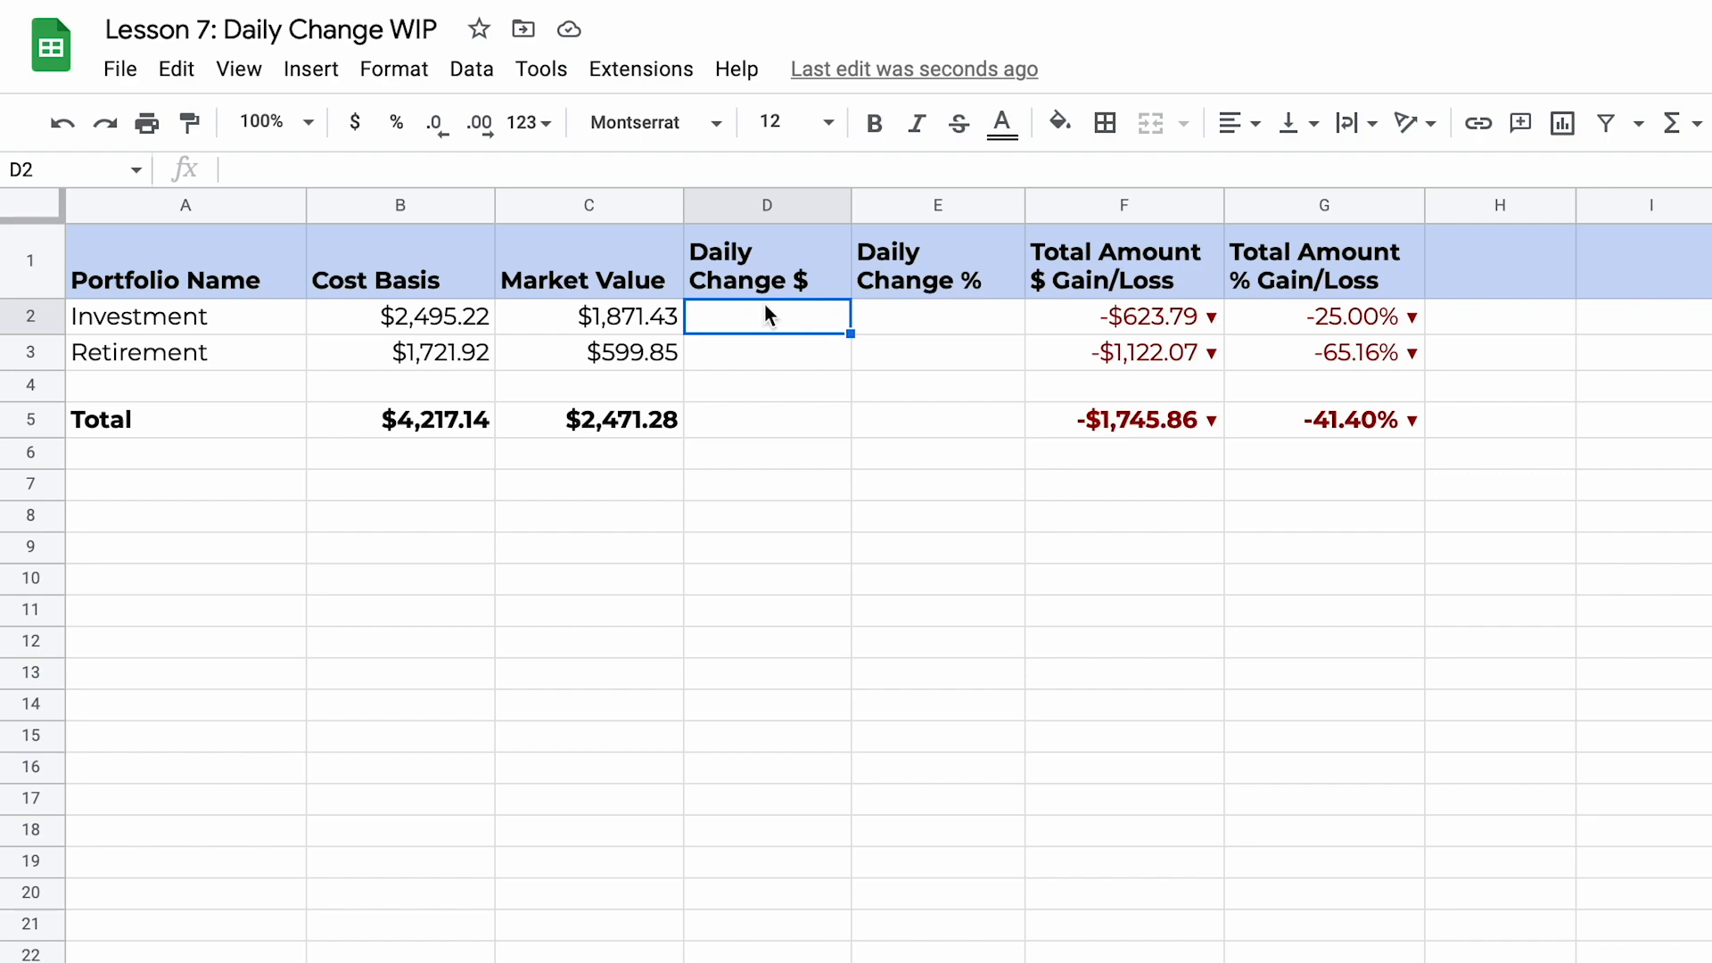
double_click(727, 314)
key("super+v")
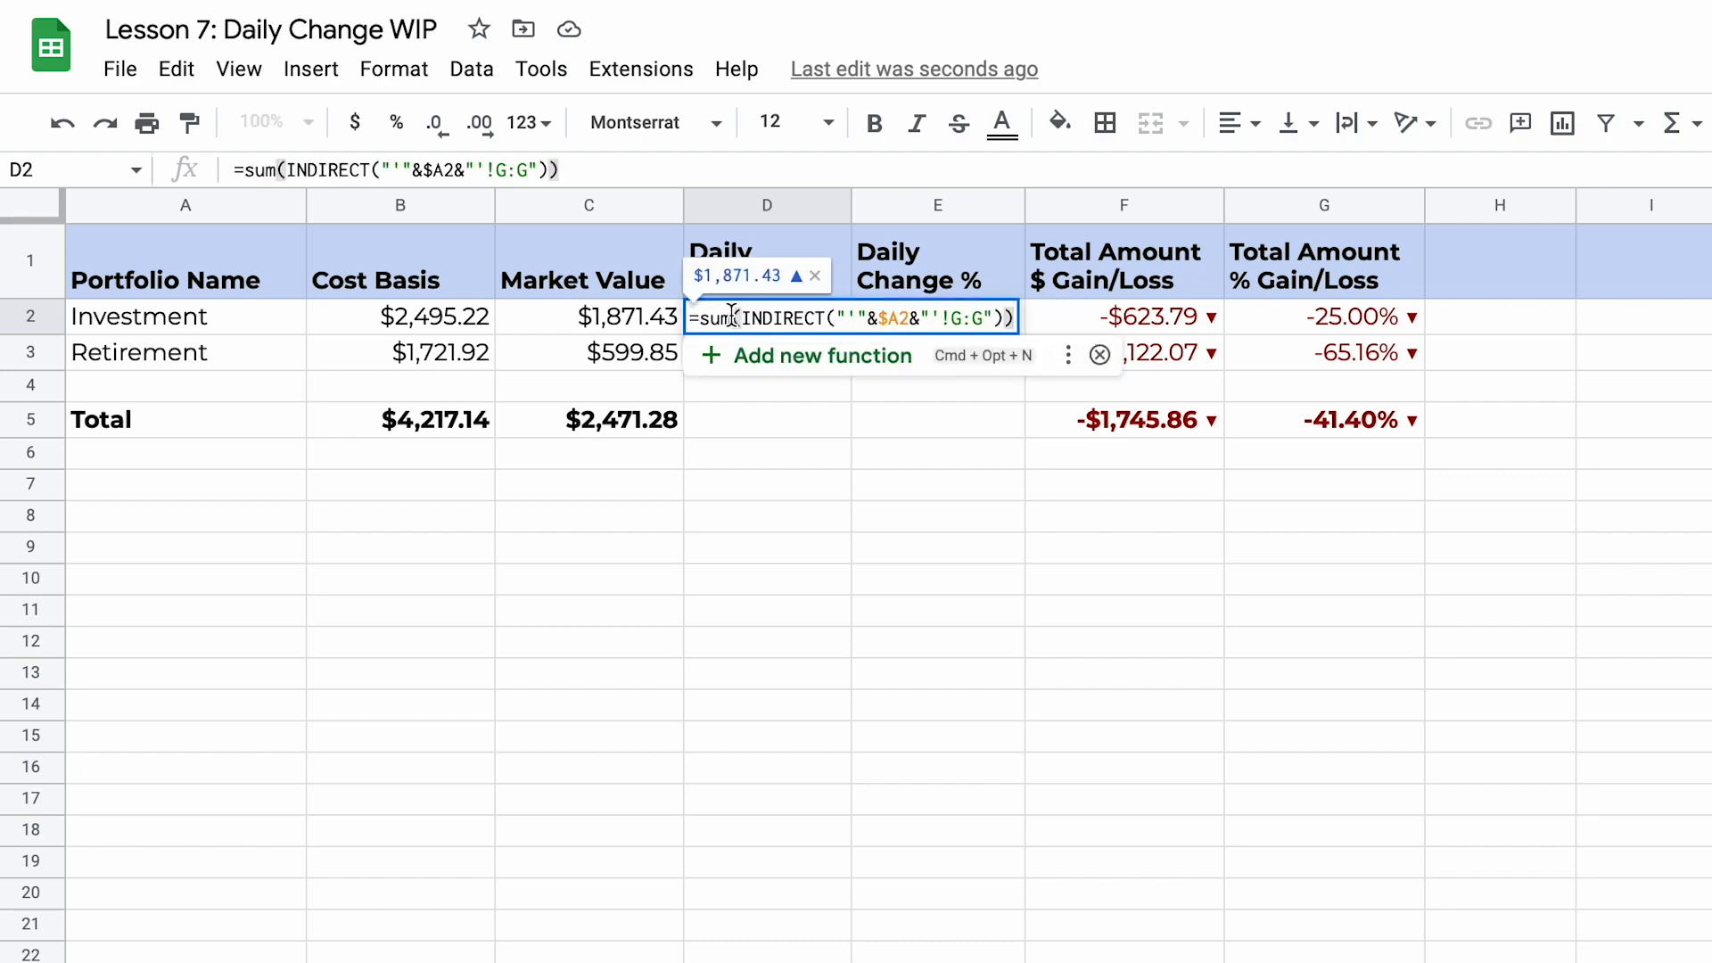
key("Return")
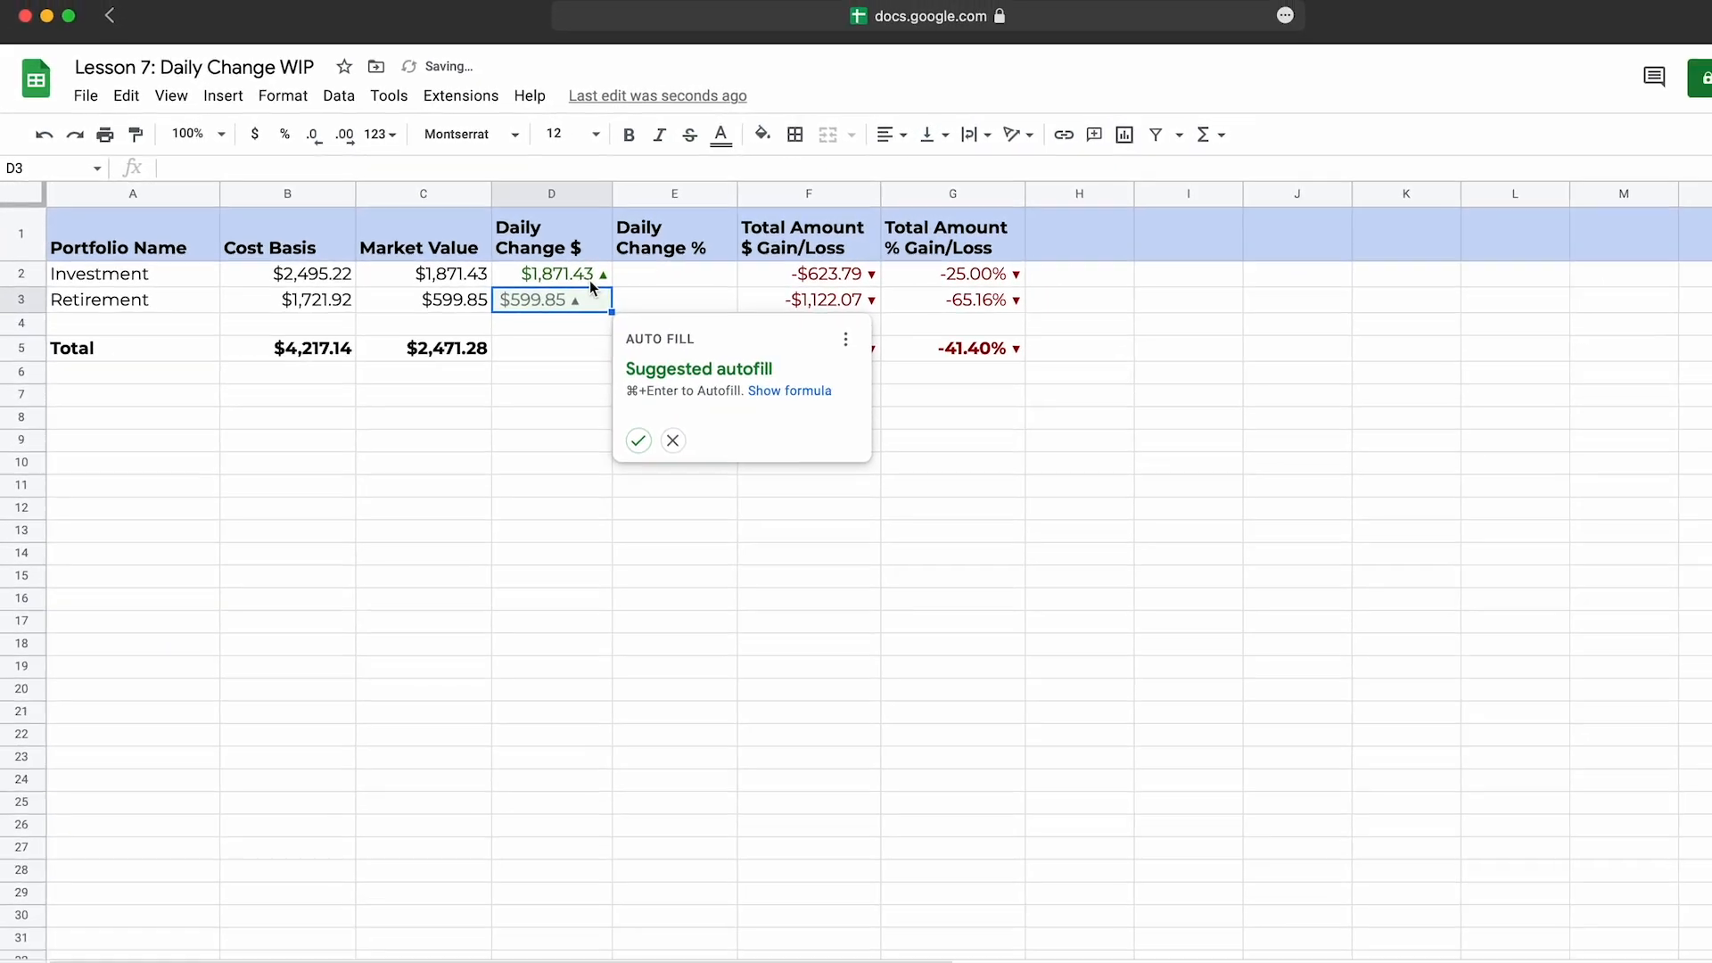
left_click(676, 297)
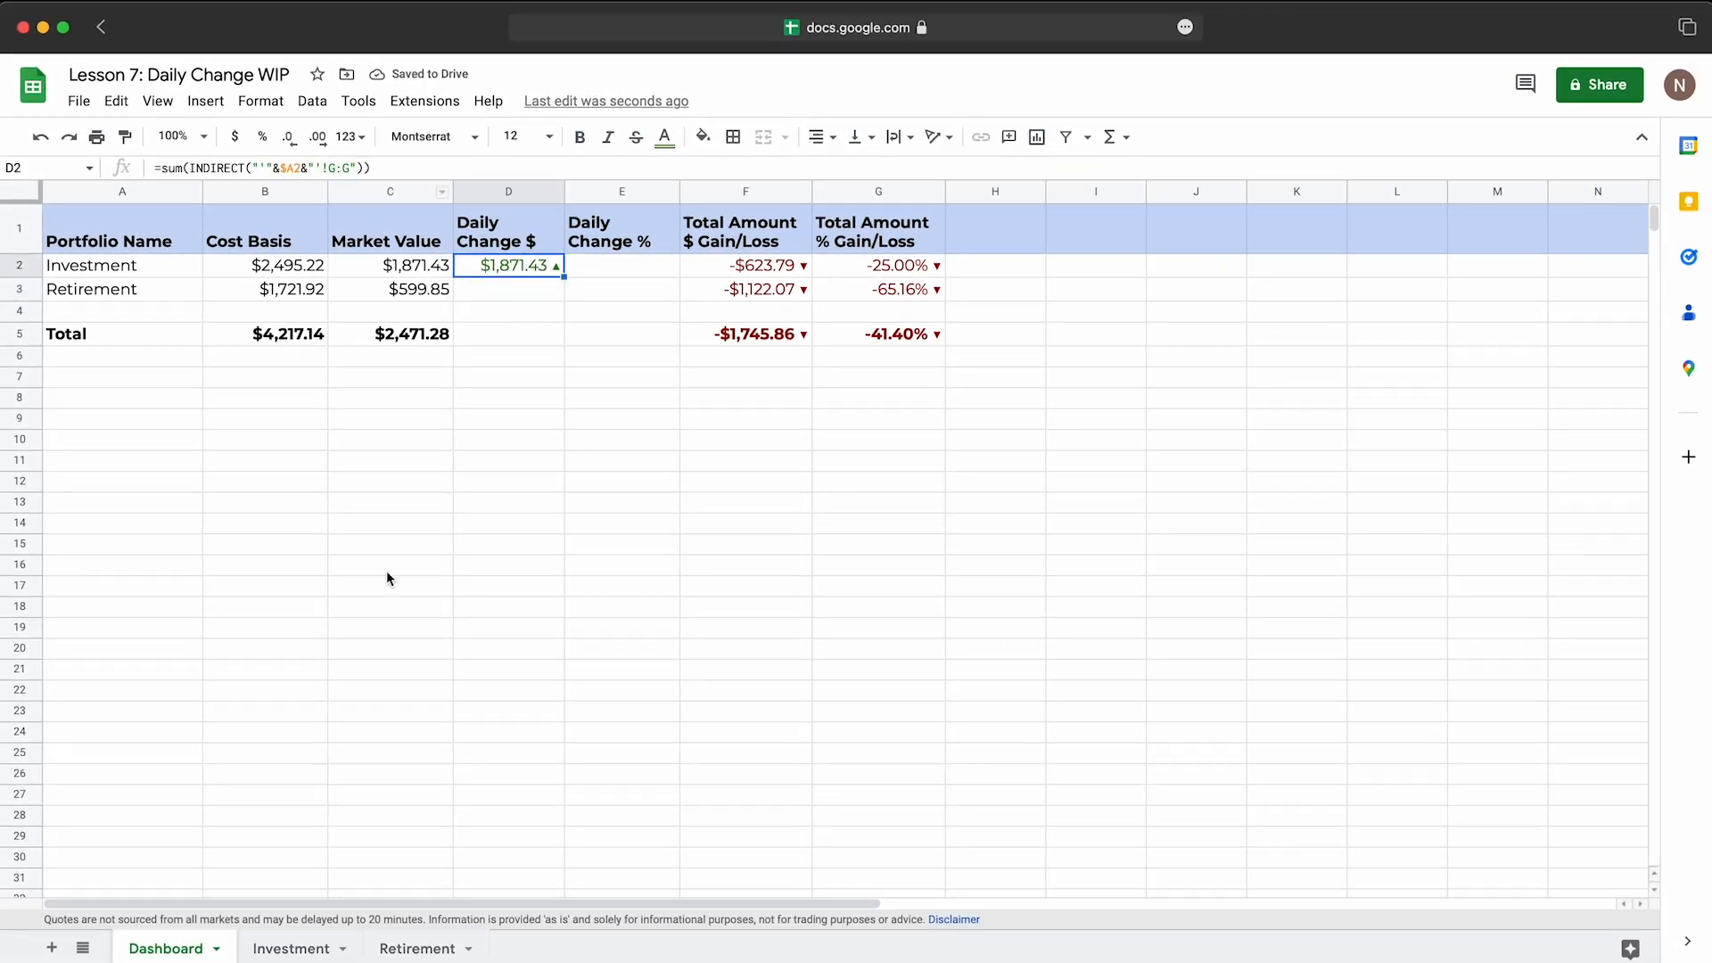
Step: Change the range in the D2 formula to H:H, matching the daily gain/loss $ column of the Investment sheet
left_click(291, 947)
left_click(1163, 312)
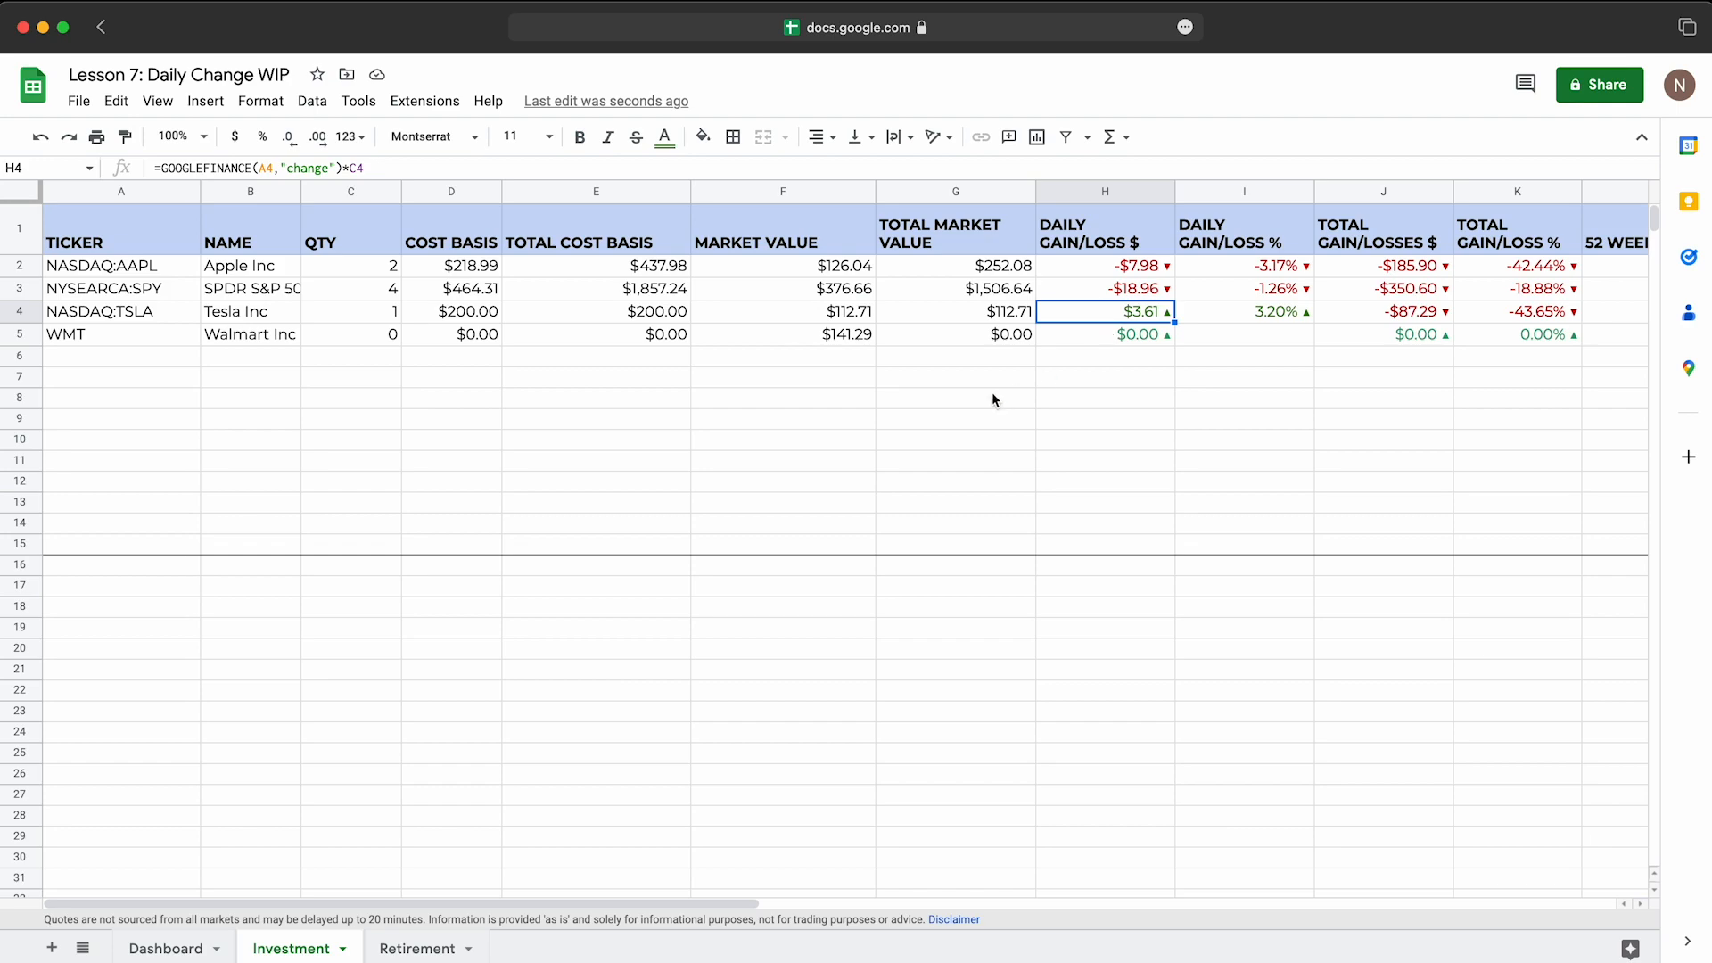
left_click(1125, 190)
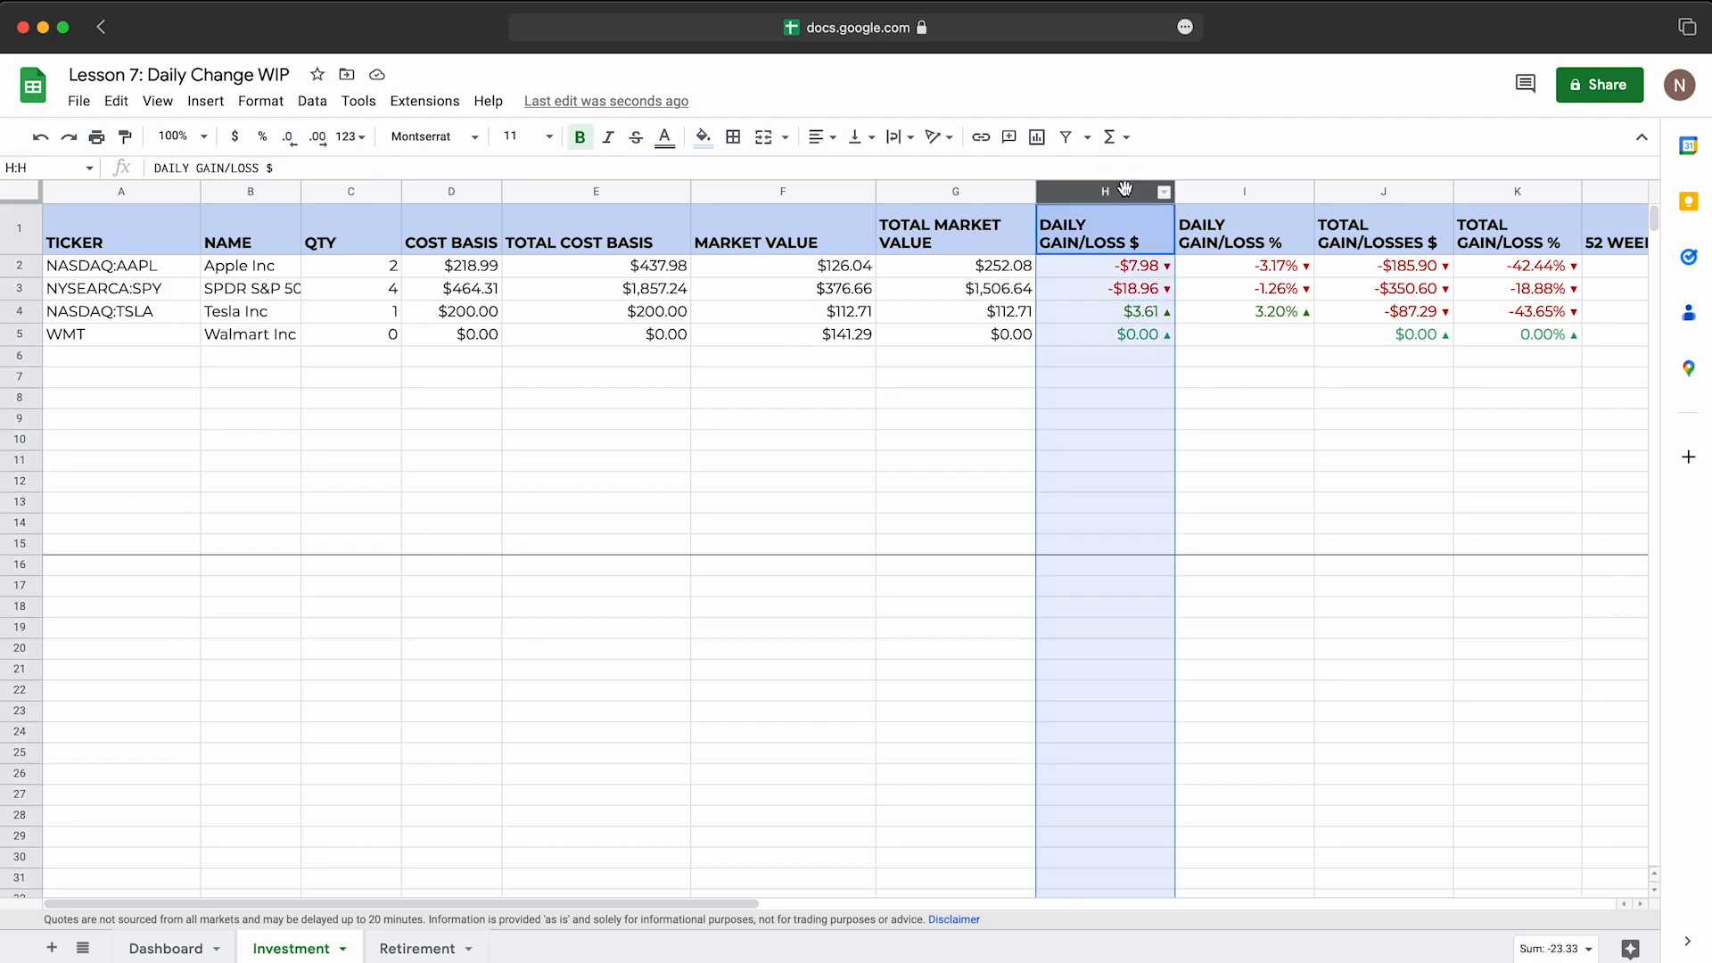
left_click(188, 943)
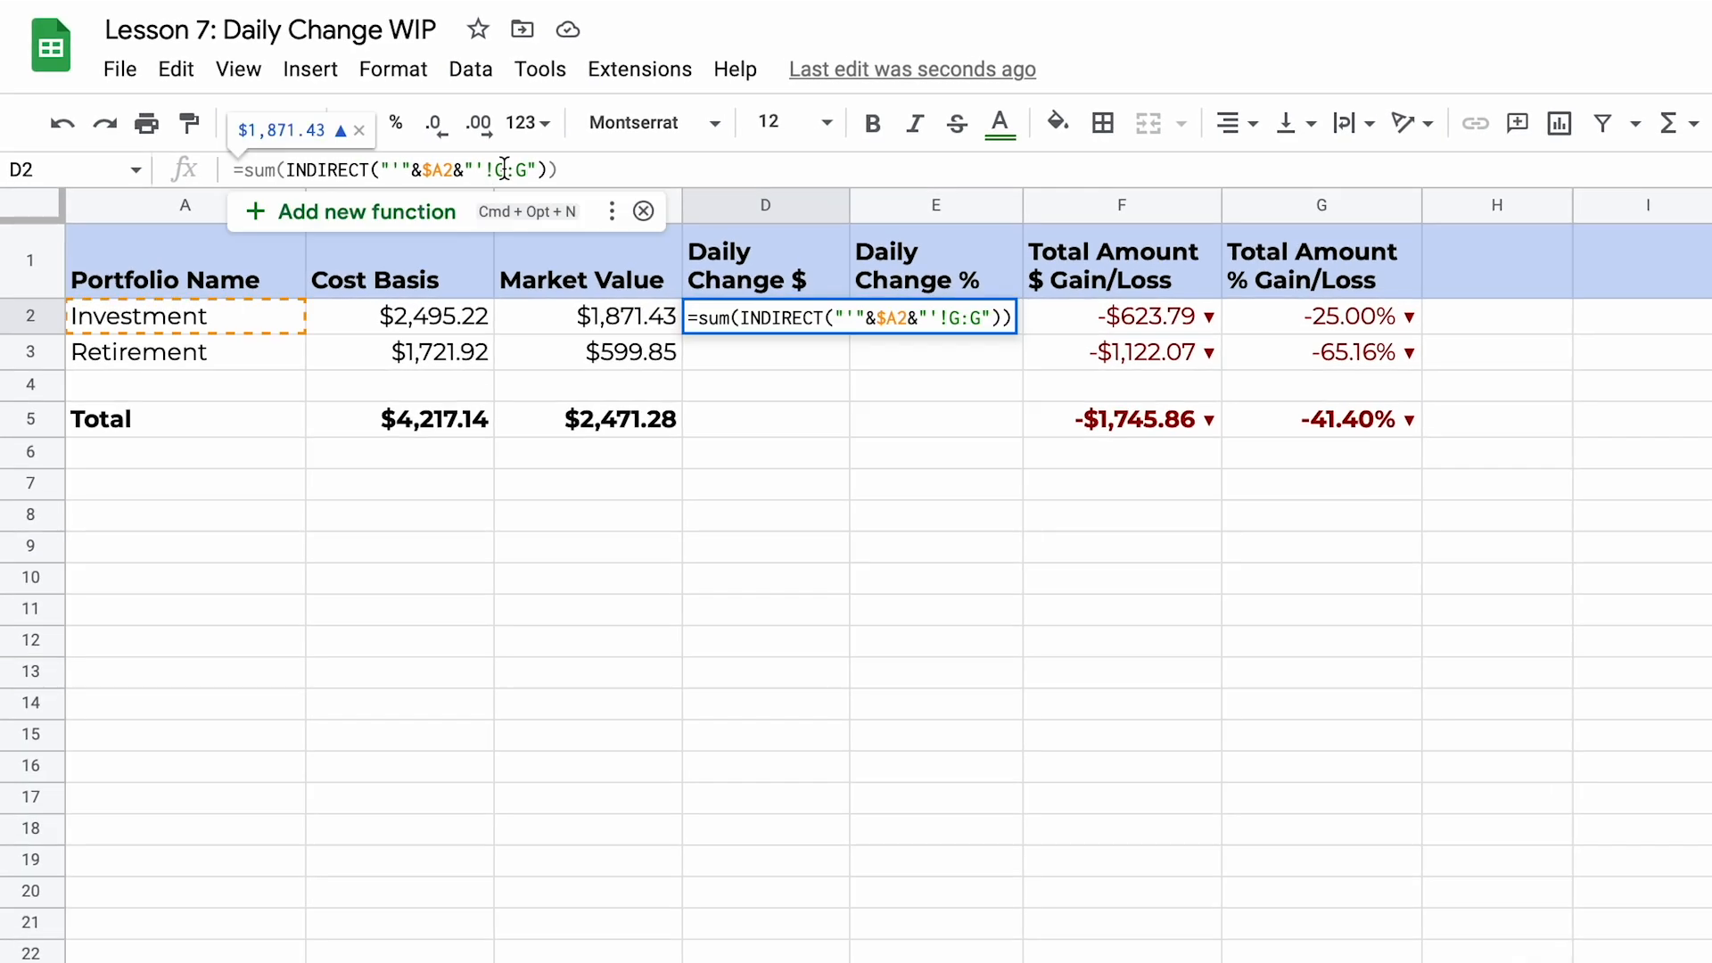
double_click(504, 169)
type("H")
key("BackSpace")
type("H")
key("Return")
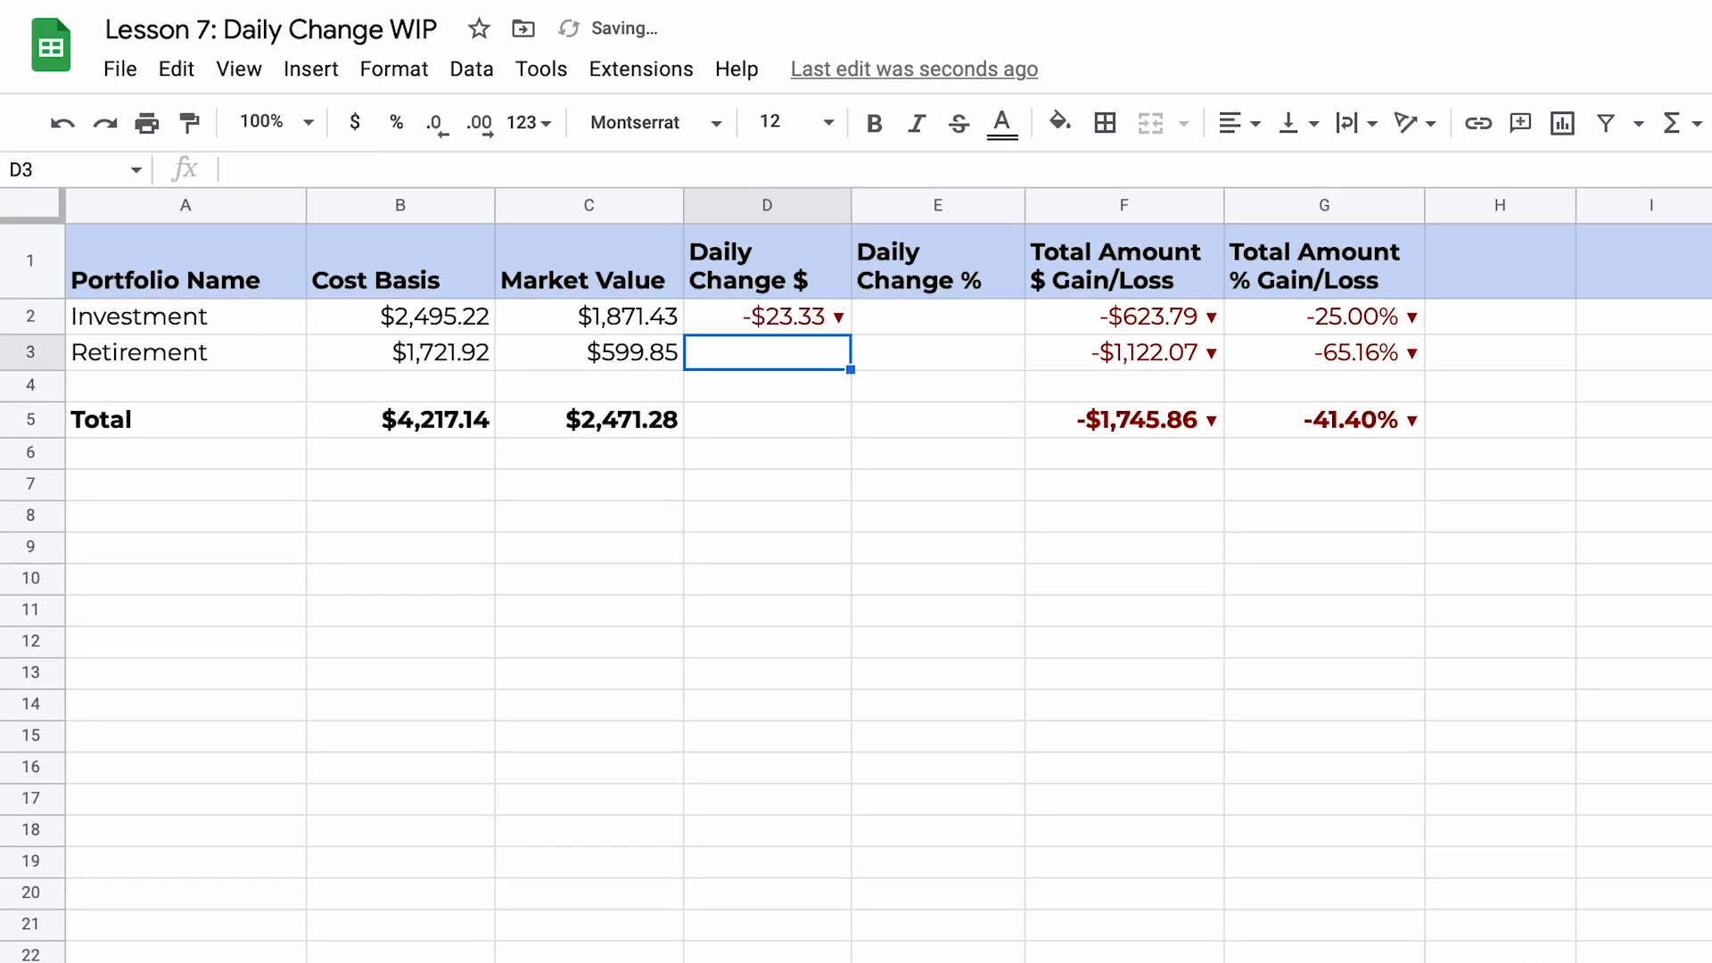
Step: Fill the Daily Change $ formula from D2 down to the Retirement row in D3
left_click(804, 319)
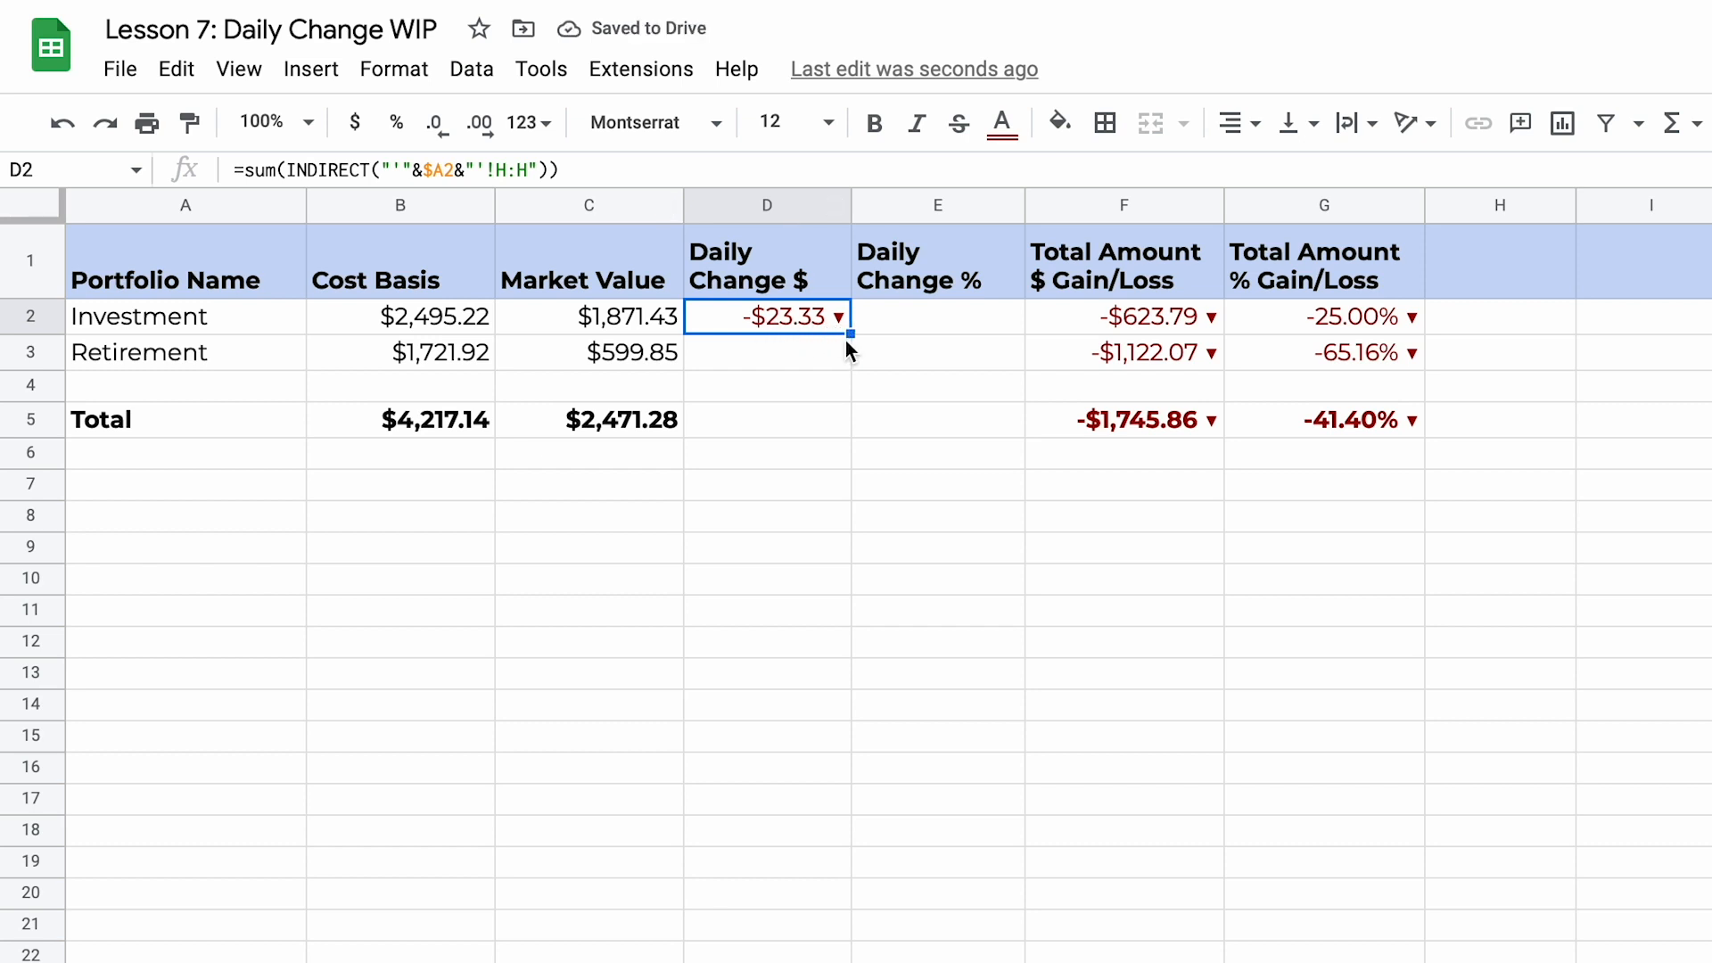
left_click_drag(850, 332, 848, 357)
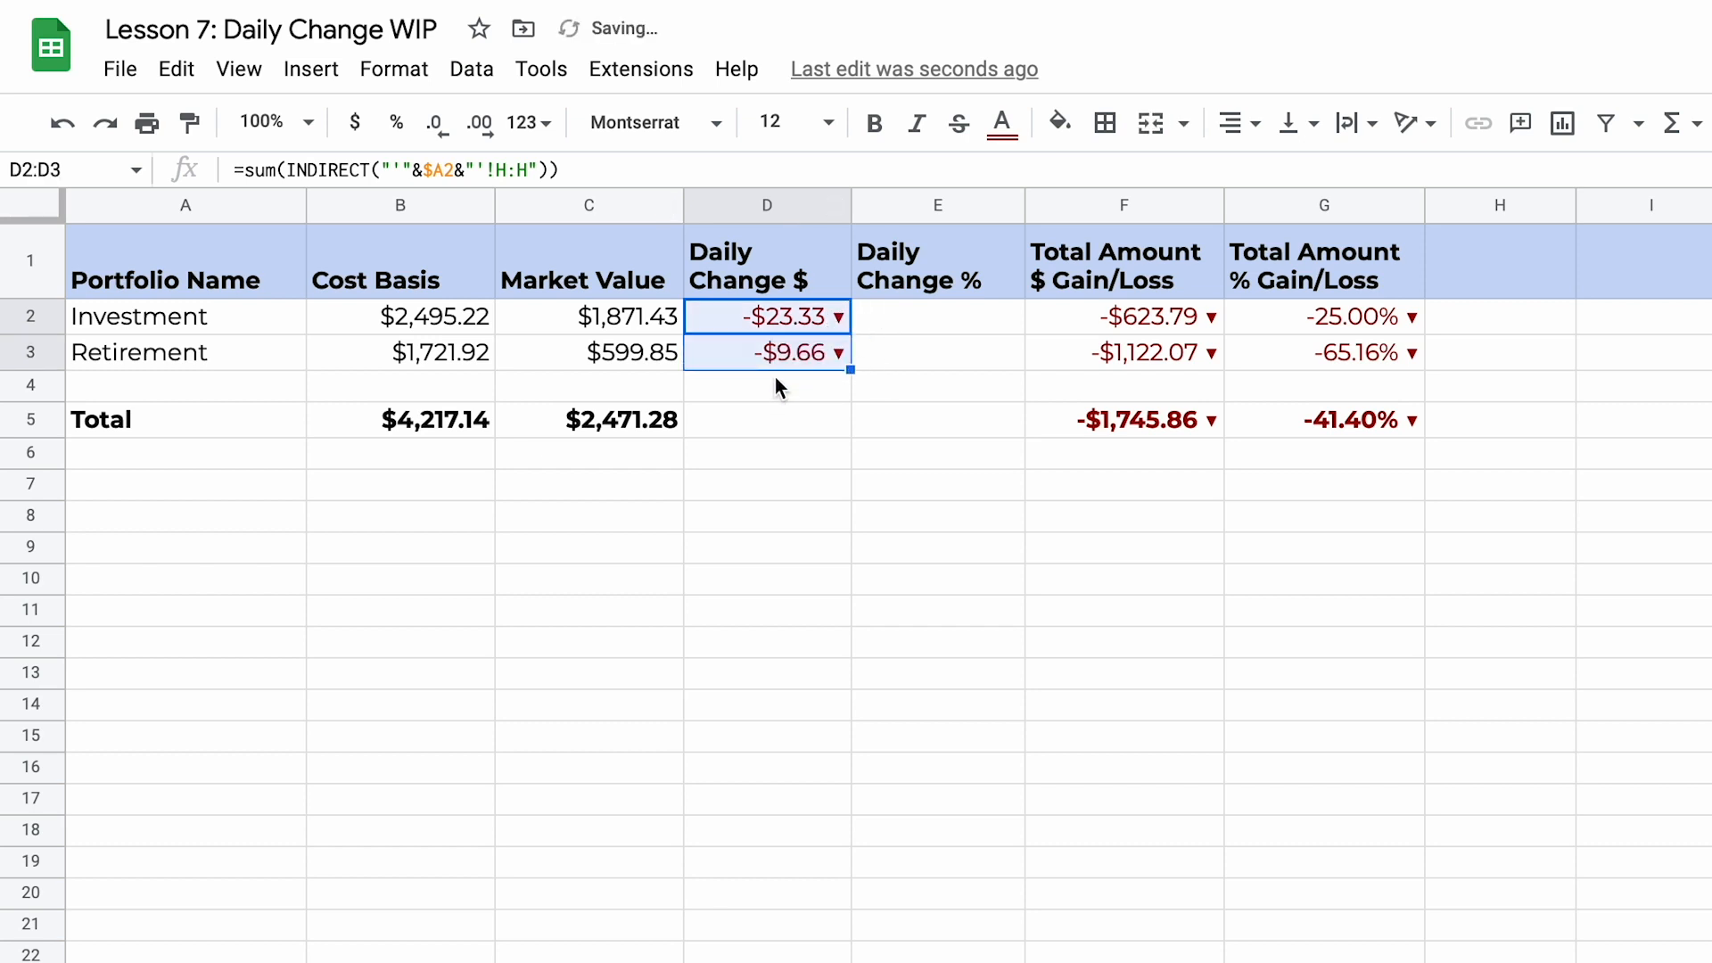
left_click(775, 383)
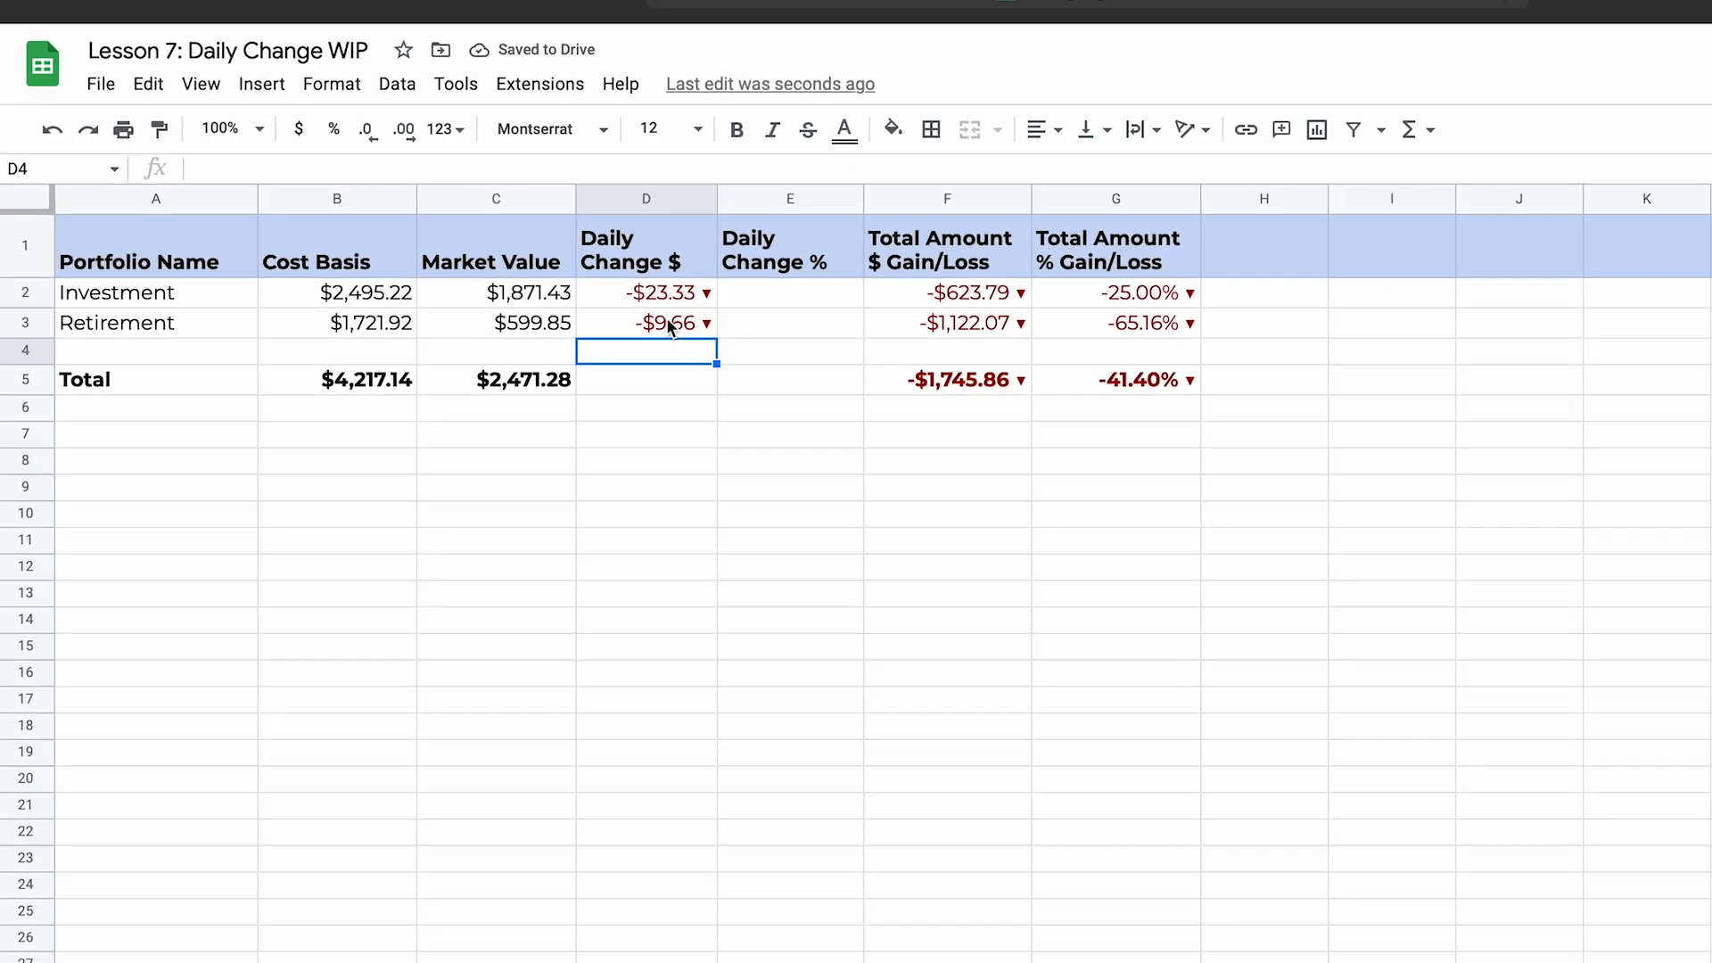
Step: Check the sum of the daily gain/loss $ values in H2:H4 on the Retirement sheet against the Dashboard
left_click(401, 950)
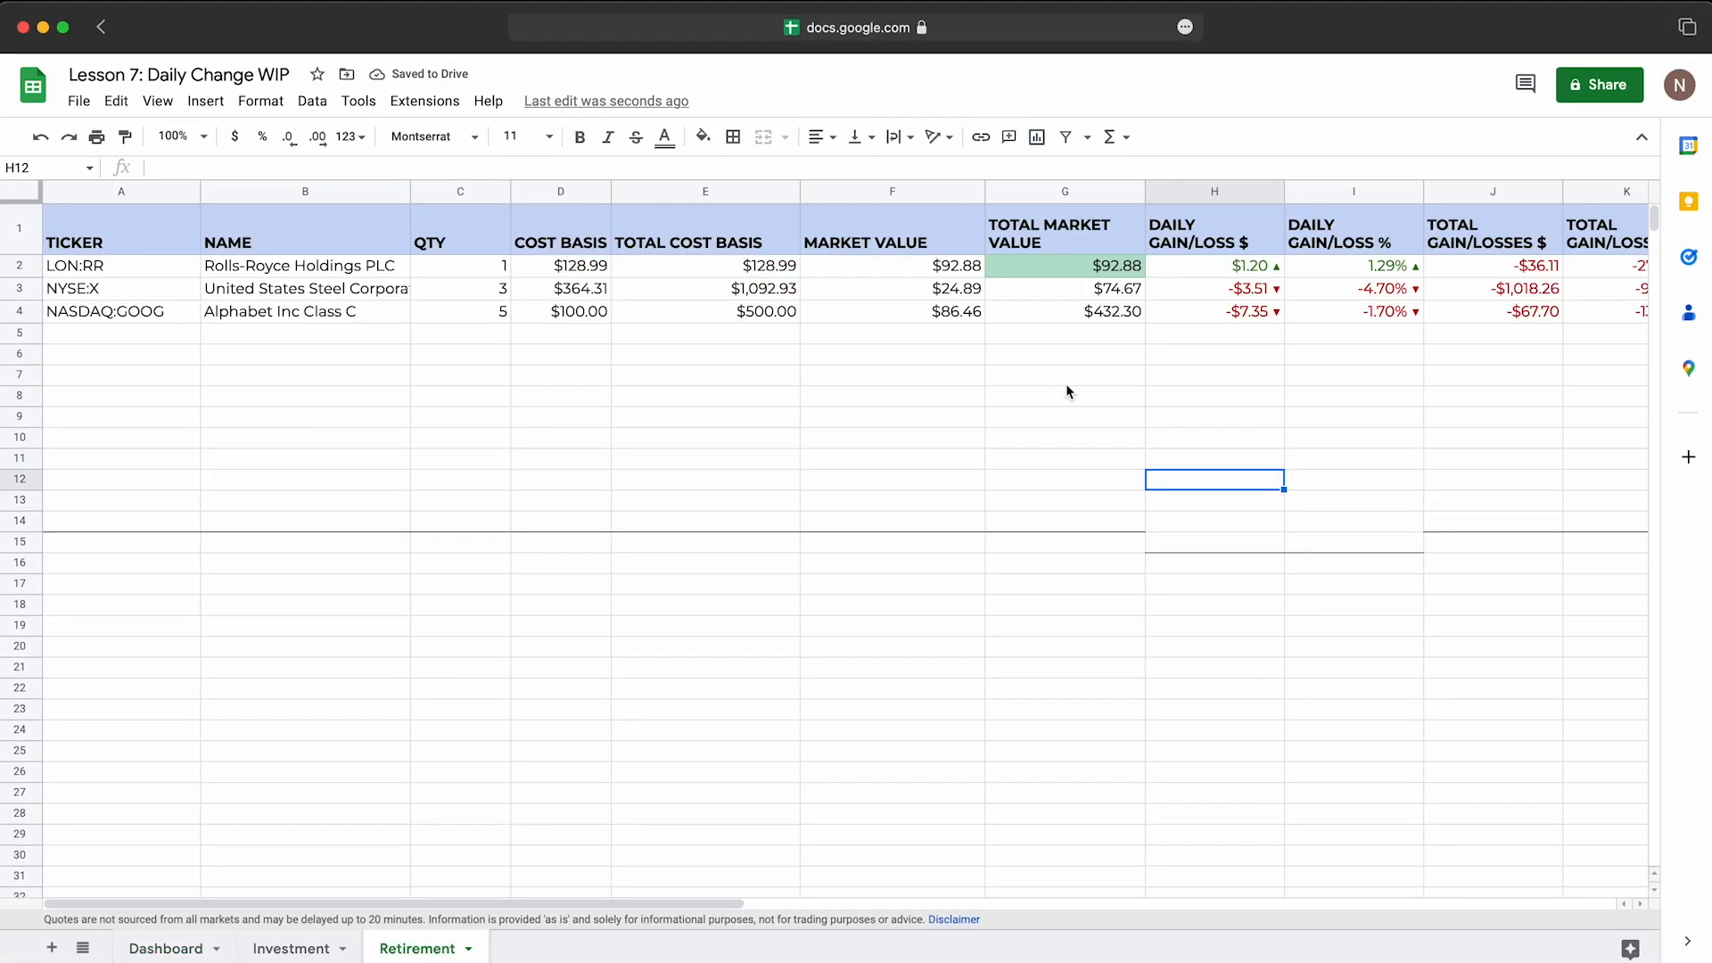
left_click(1177, 356)
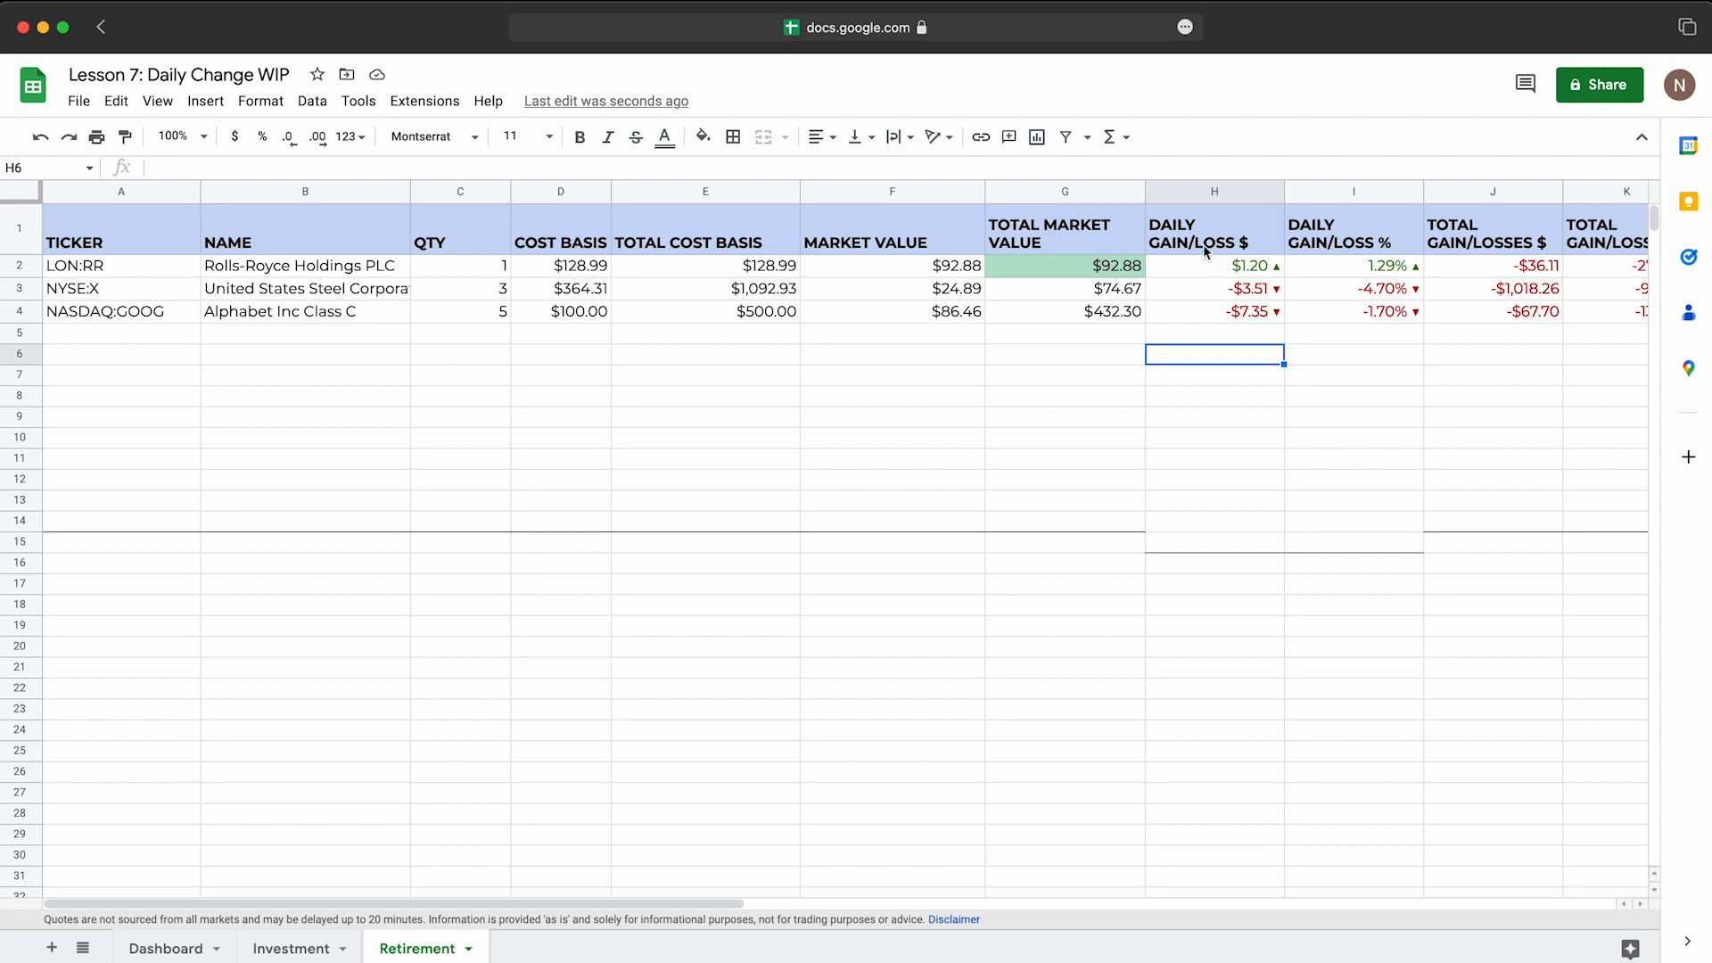
left_click_drag(1216, 271, 1225, 311)
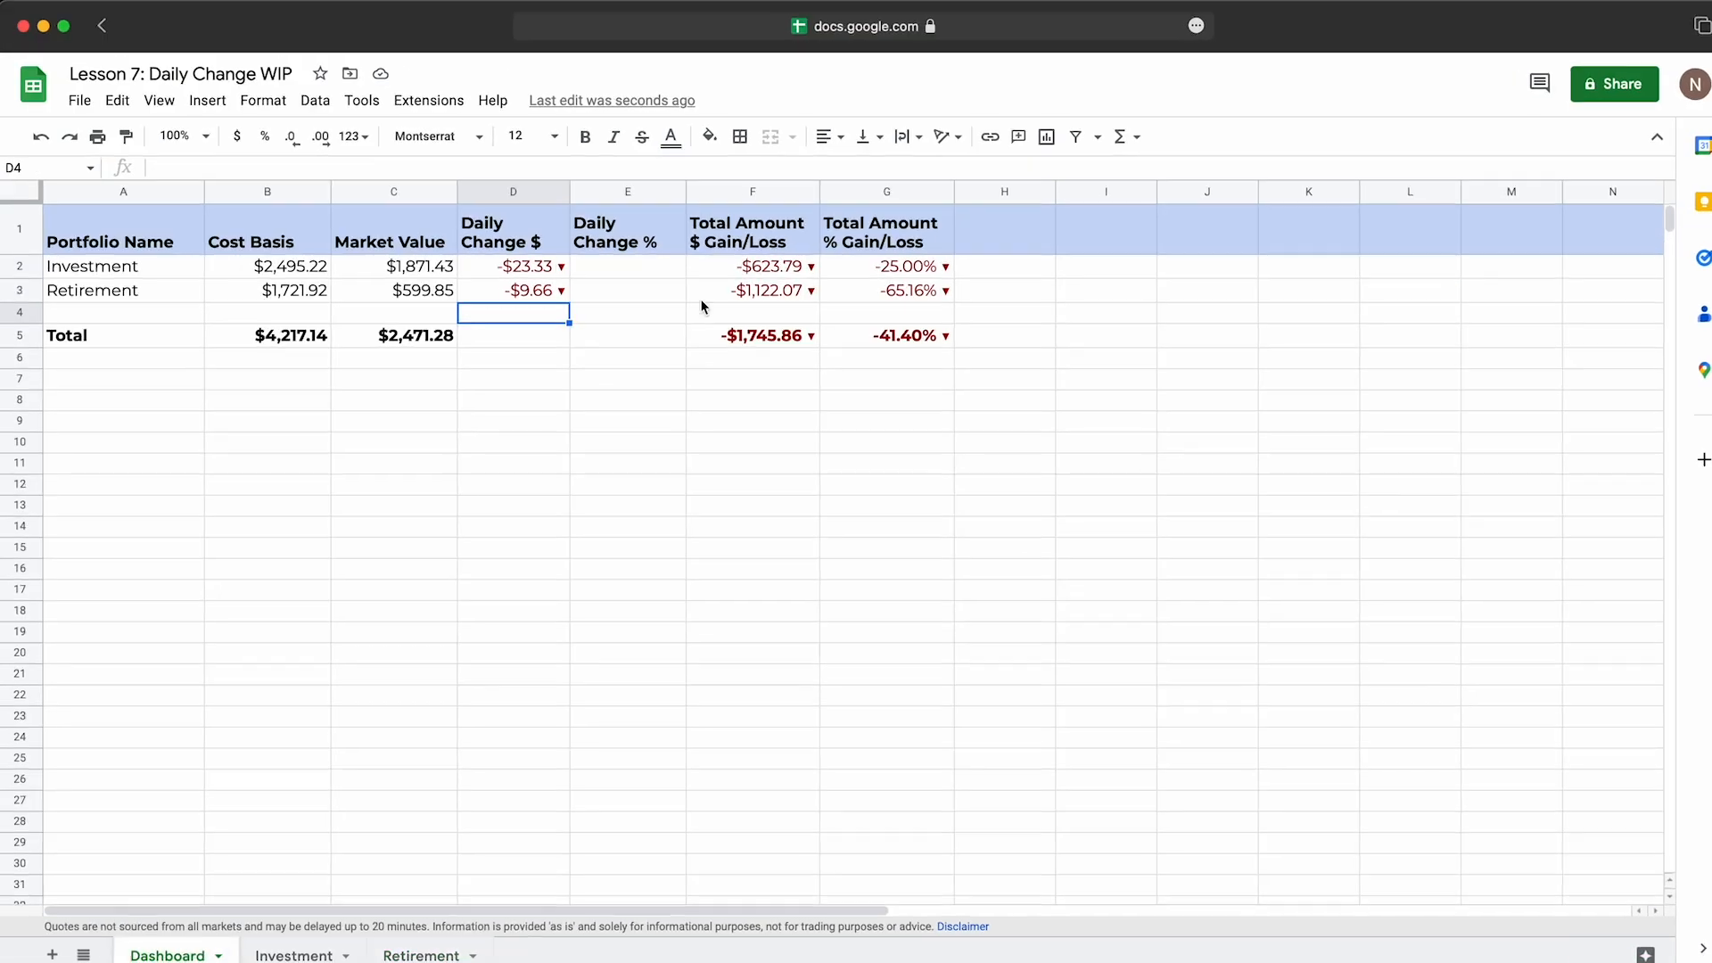
left_click(591, 355)
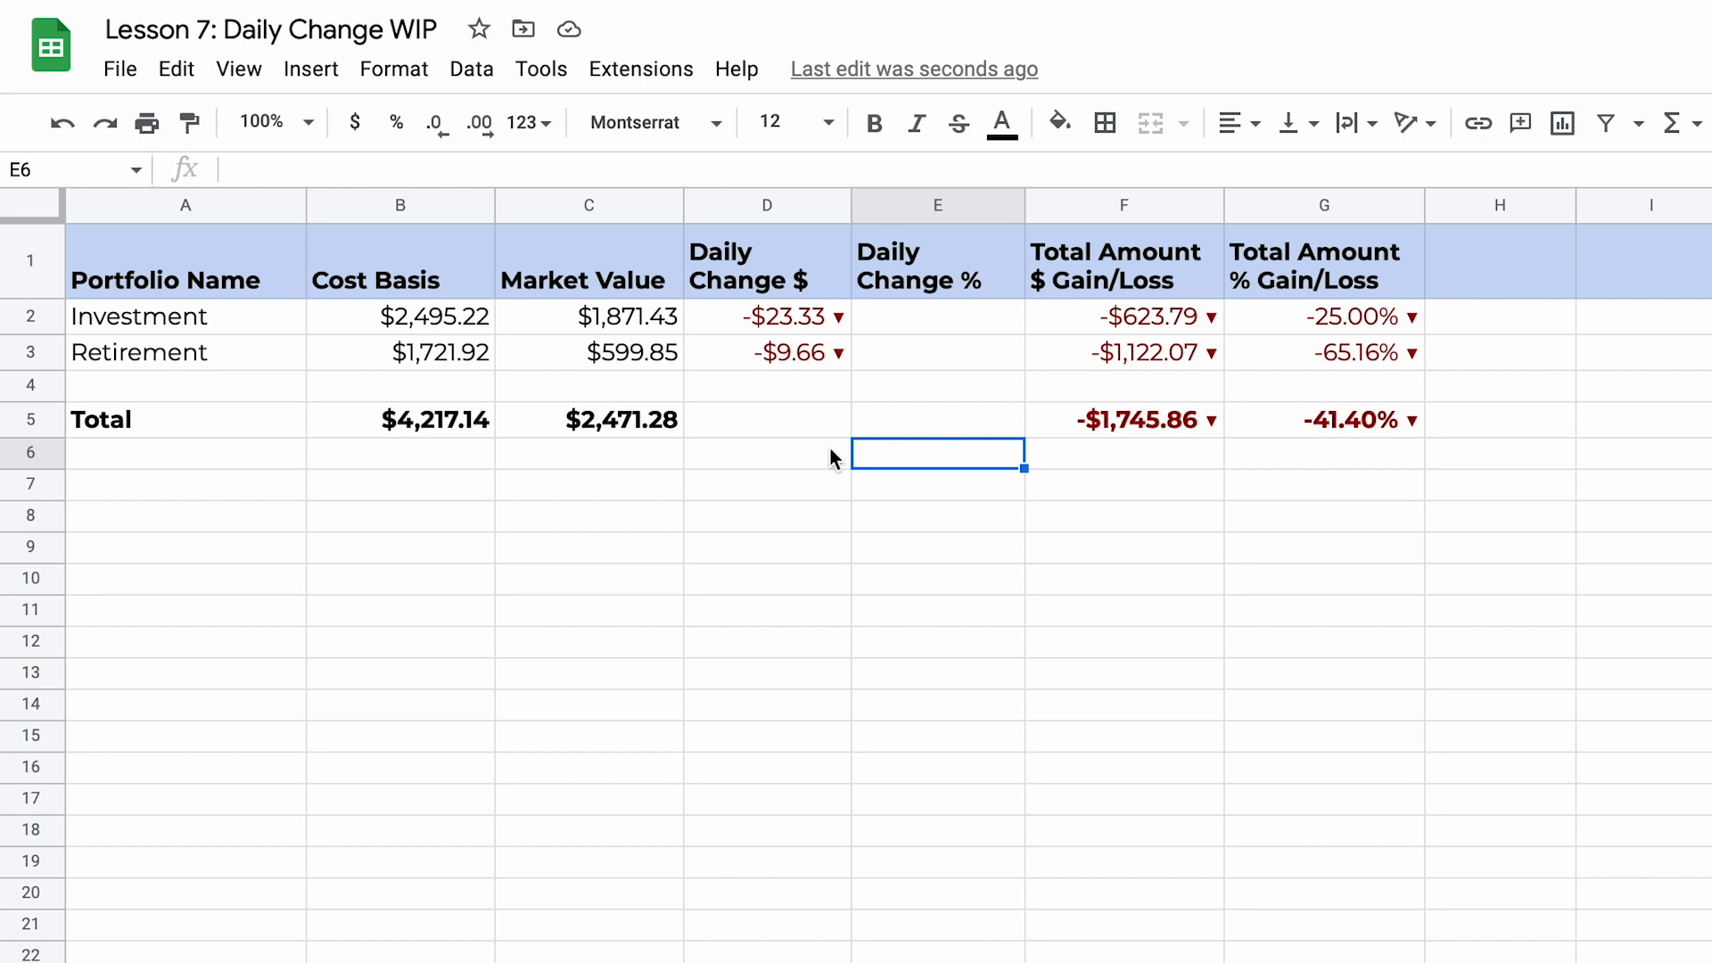
Step: Fill the Total row's sum formula from C5 across to D5 on the Dashboard
left_click(634, 419)
left_click_drag(682, 437, 751, 436)
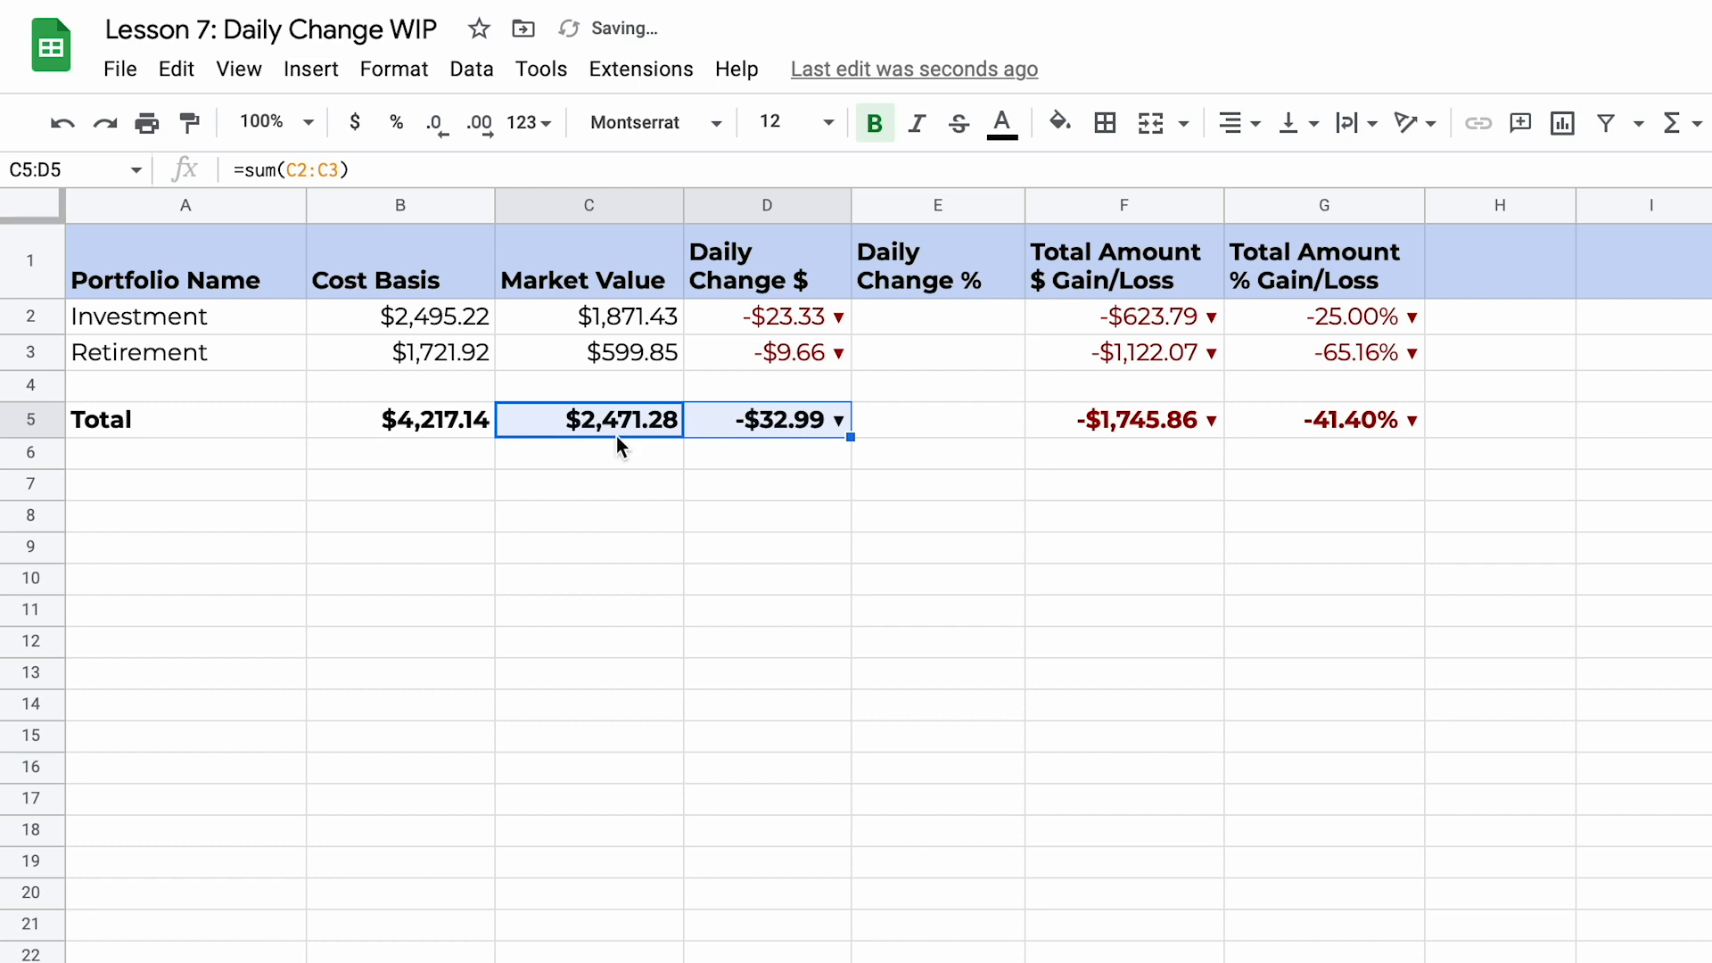
left_click(812, 445)
Step: Apply the existing custom colour-coded dollar format with up/down arrows to the Total row's Daily Change $ cell D5
left_click(802, 420)
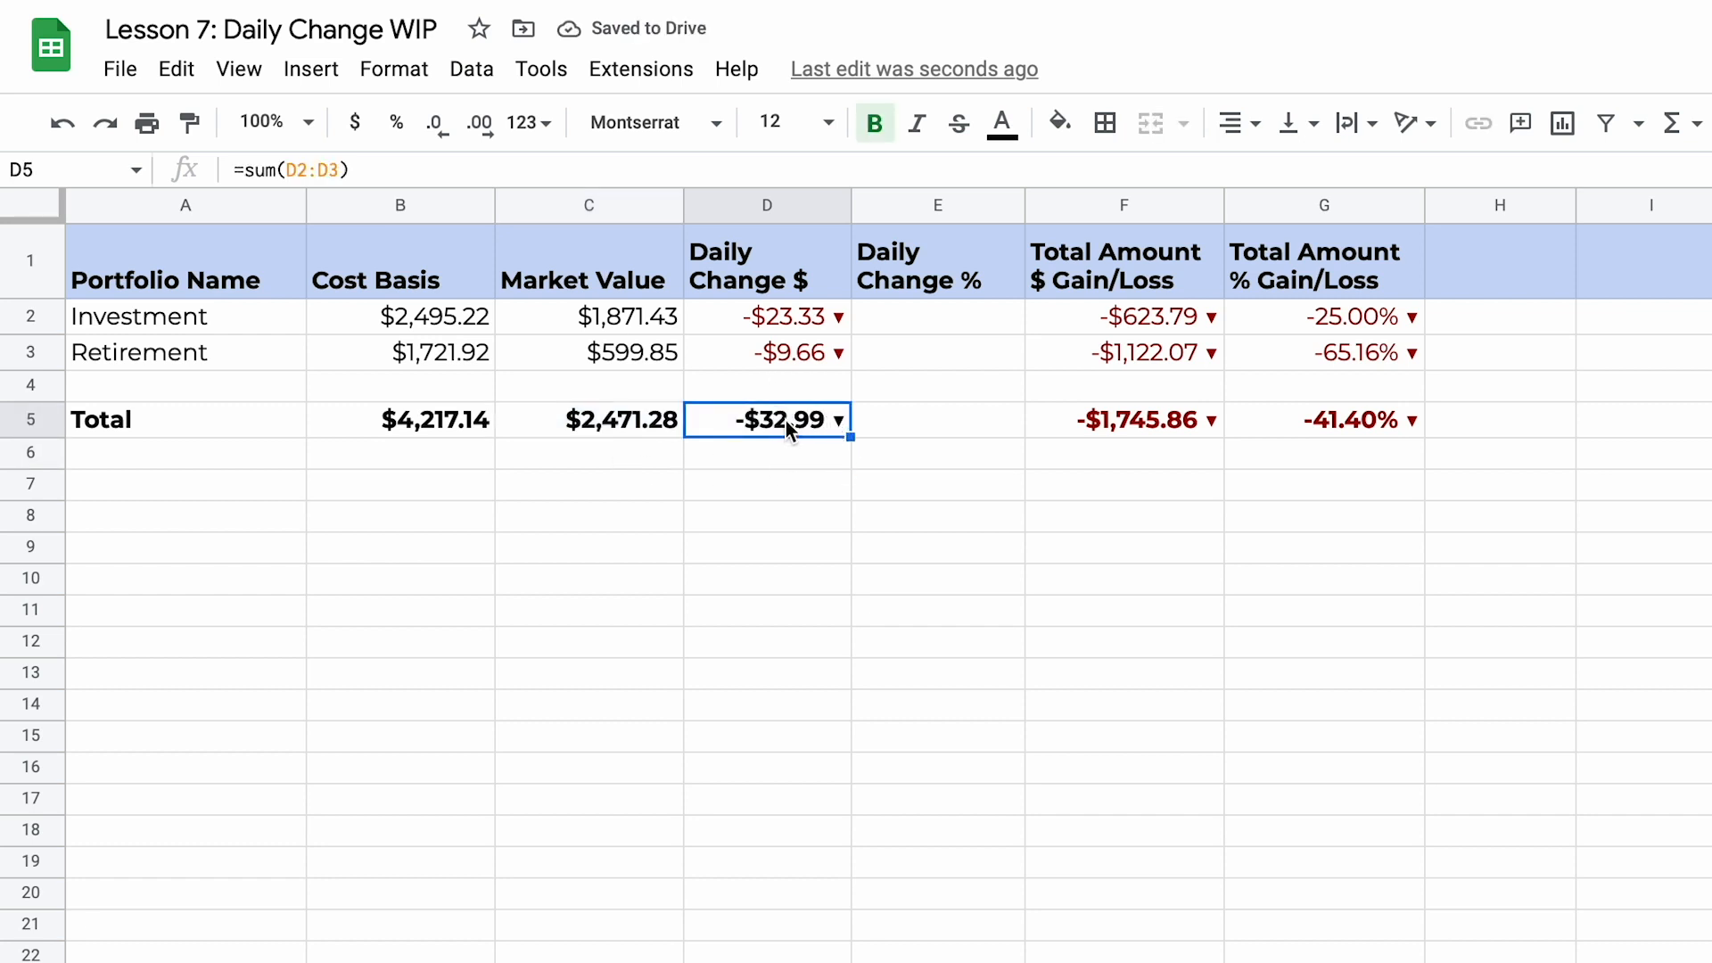
left_click(420, 66)
mouse_move(592, 200)
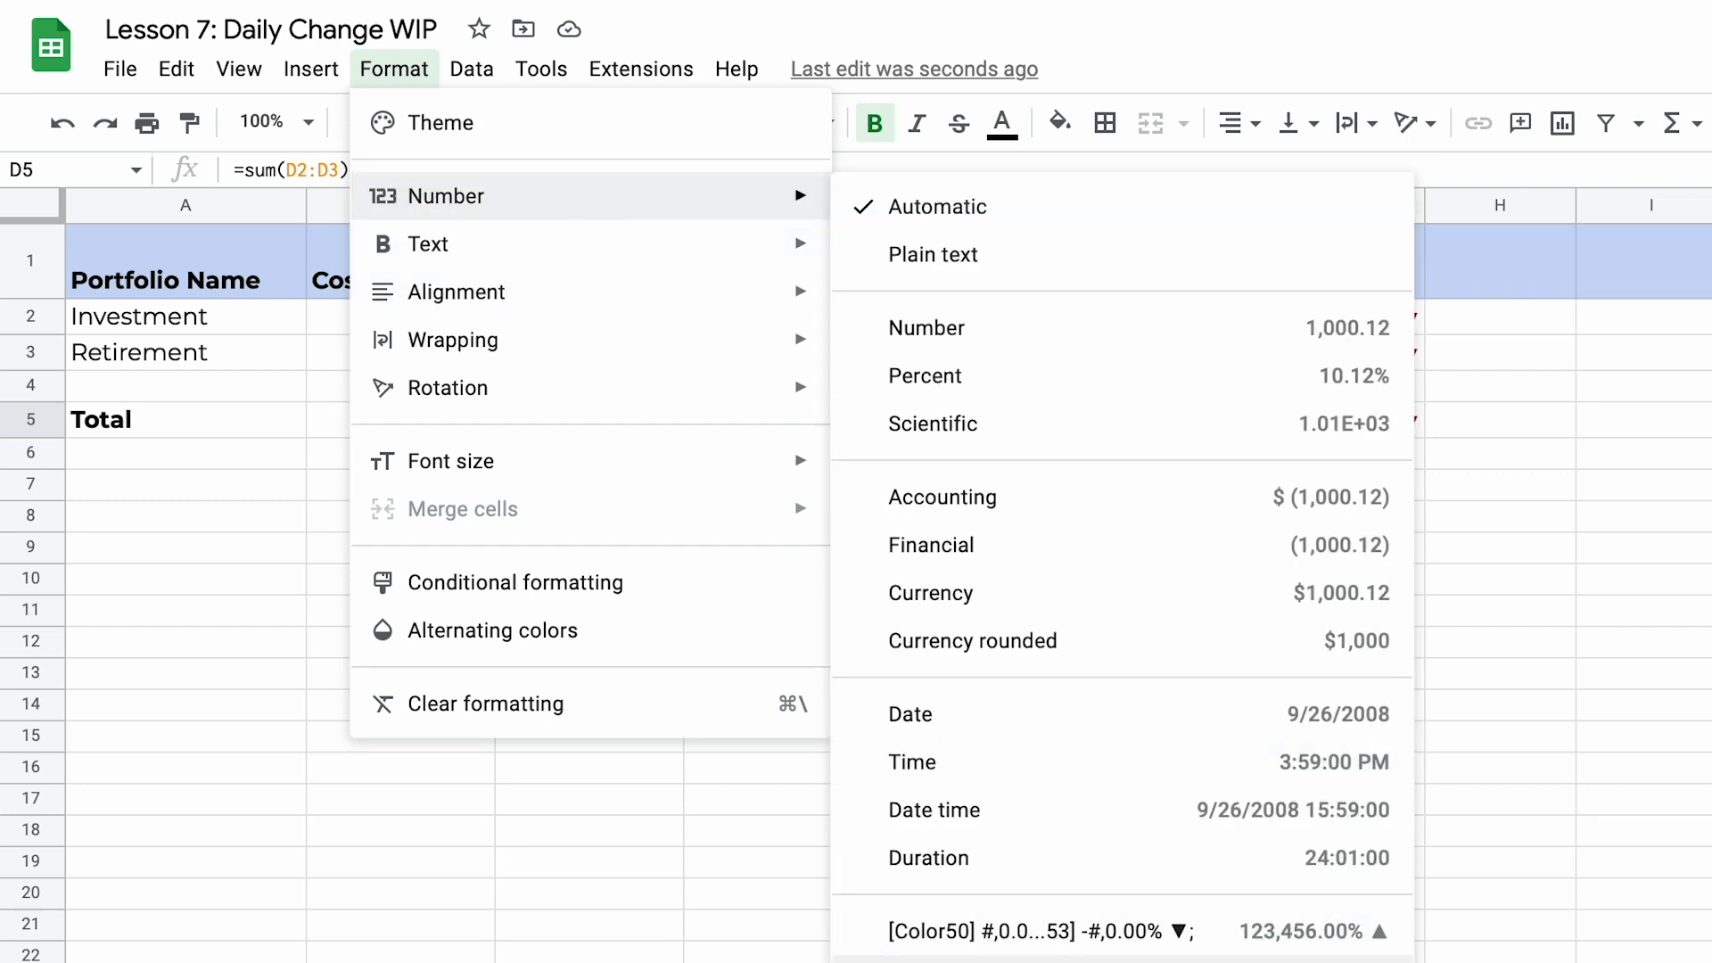
left_click(1041, 960)
left_click(903, 591)
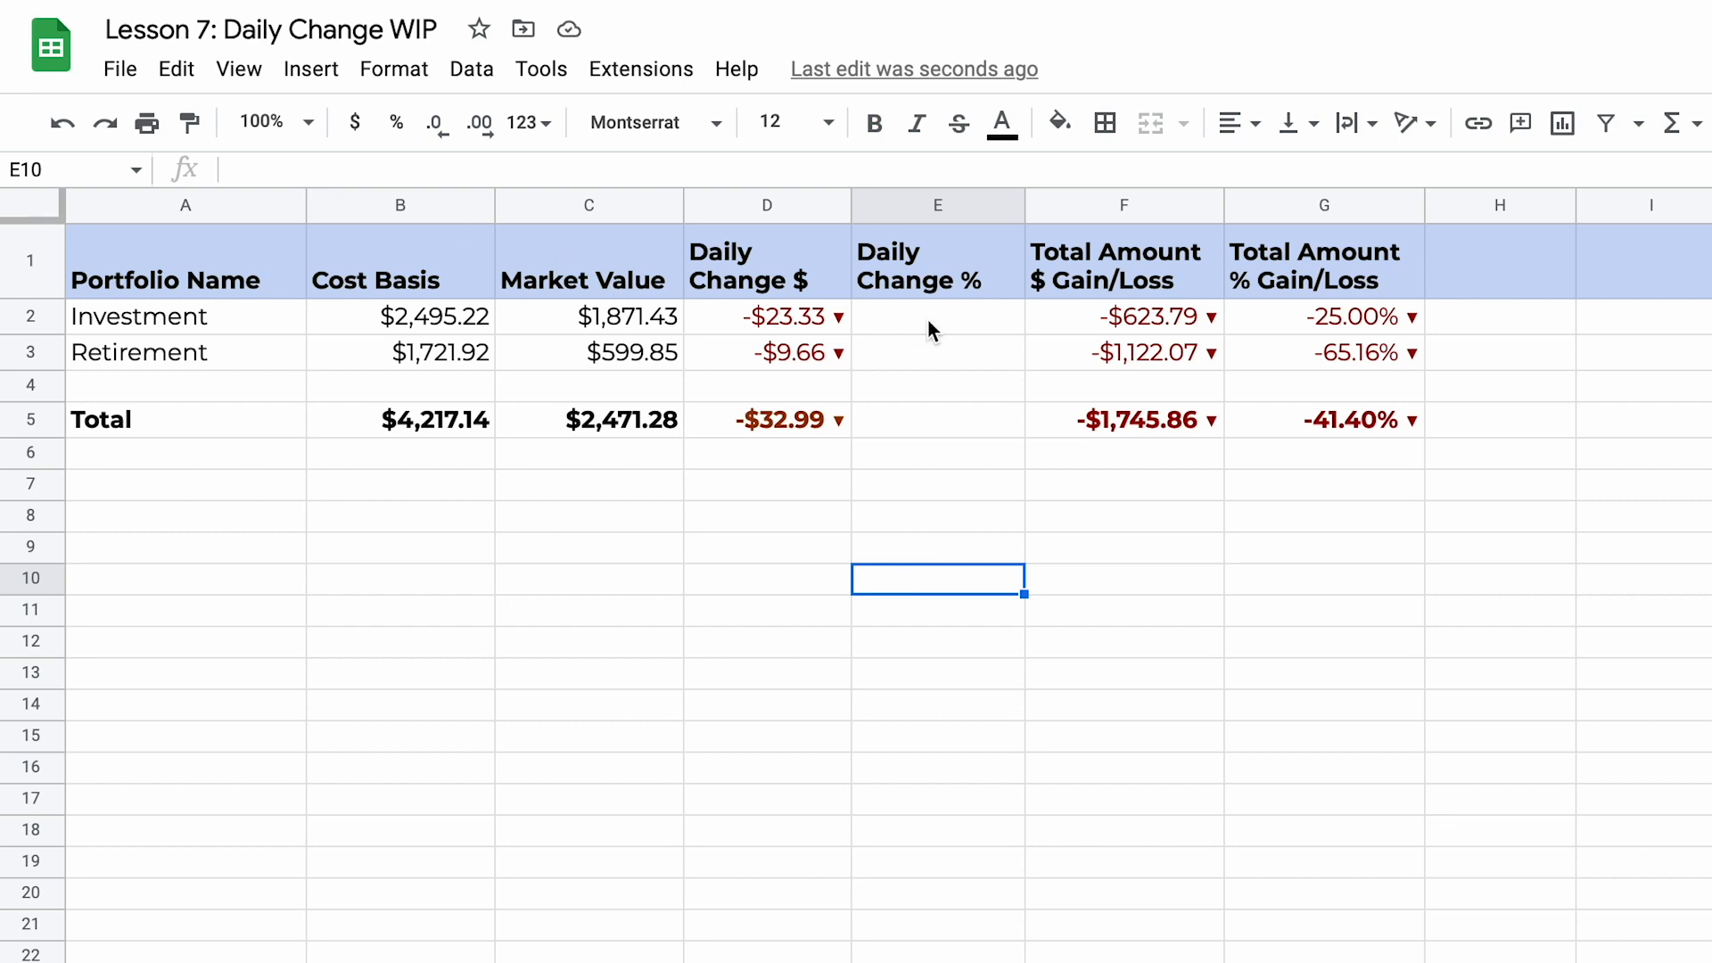
Step: Examine the daily gain/loss % cell I2 on the Investment sheet and the formulas in D2 and C2 on the Dashboard
left_click(964, 326)
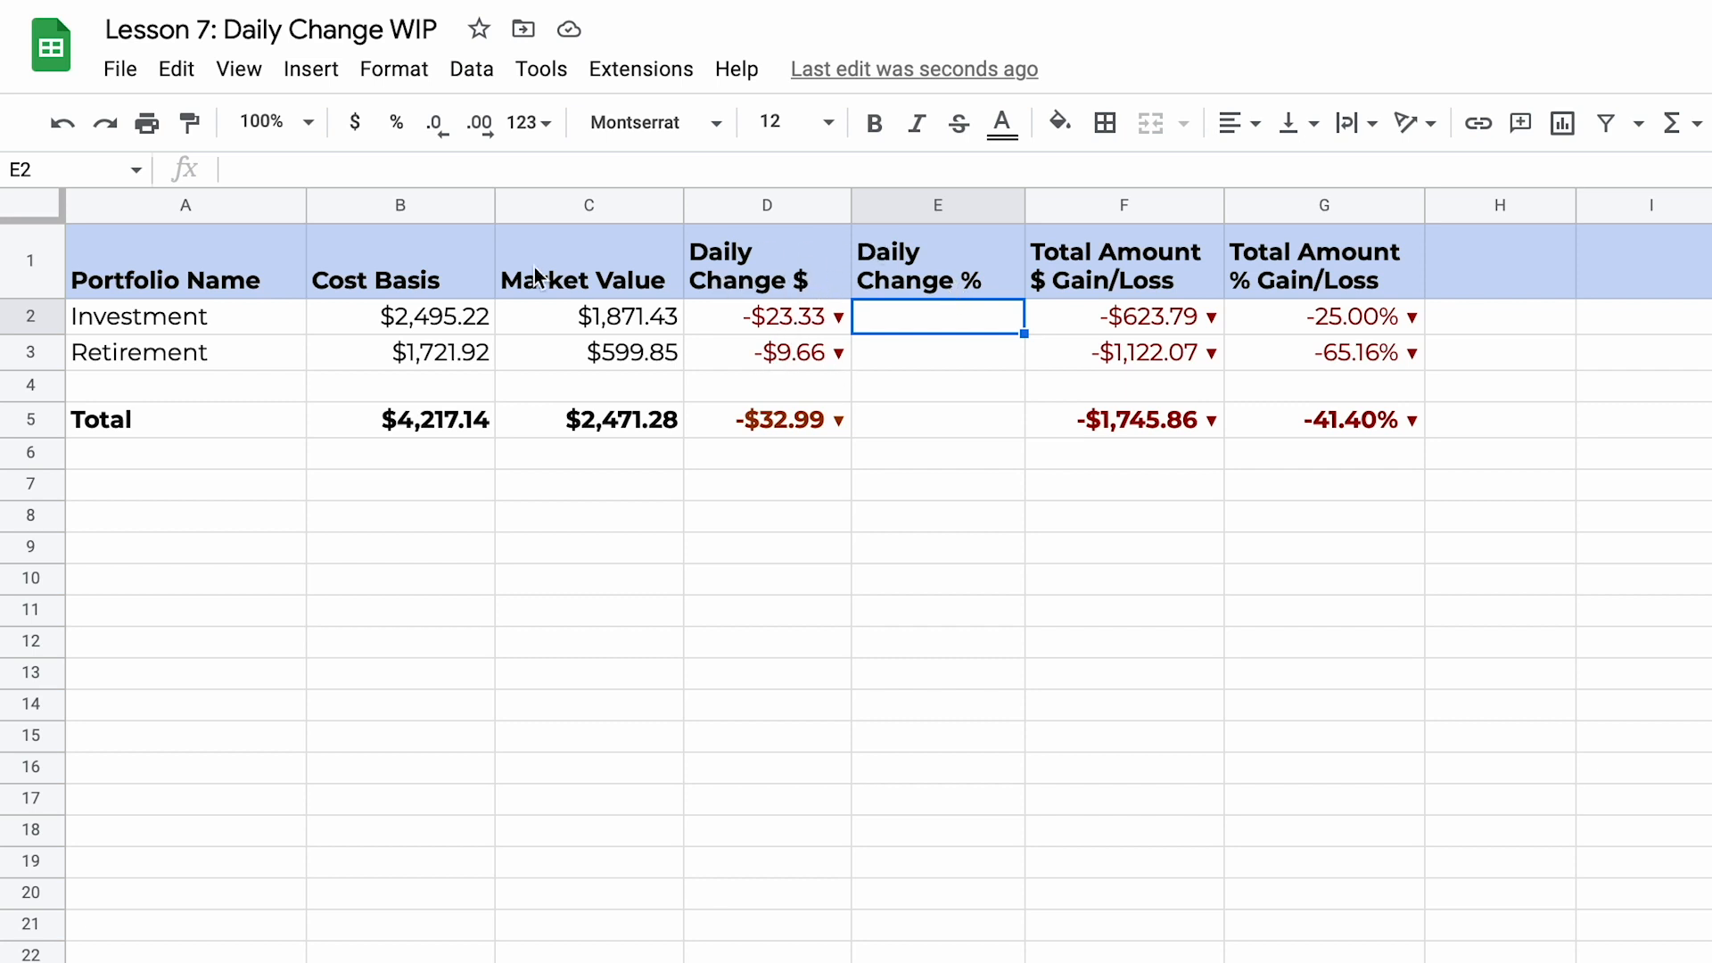
left_click(811, 319)
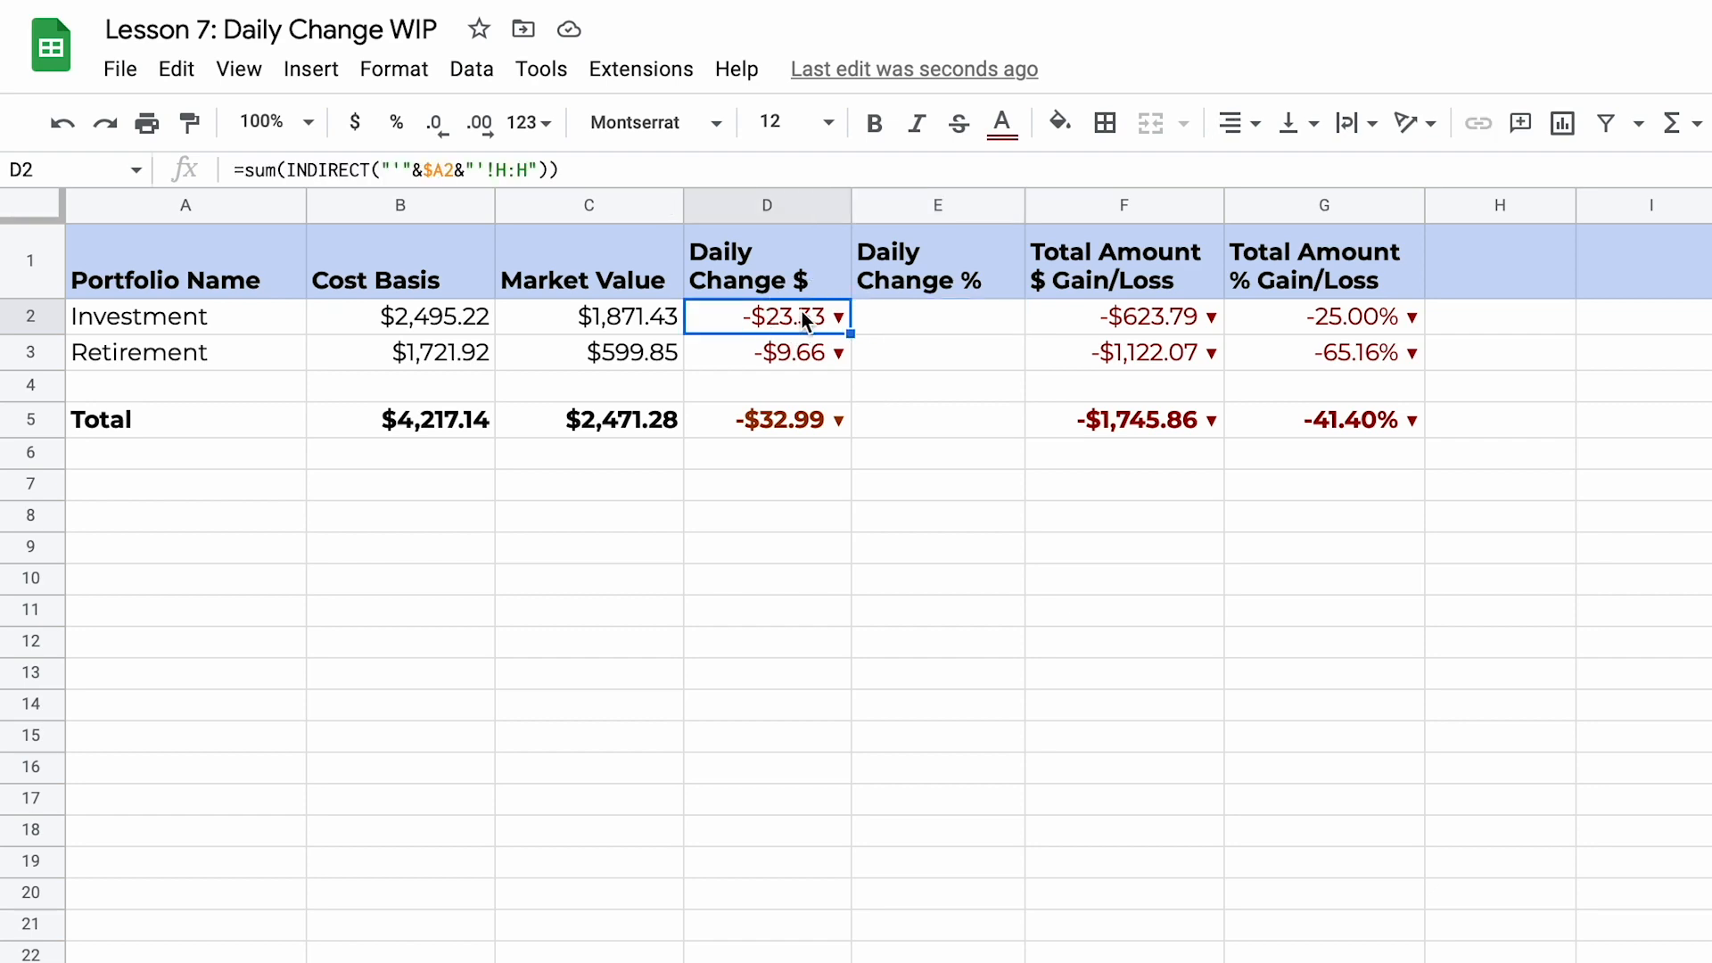
left_click(934, 417)
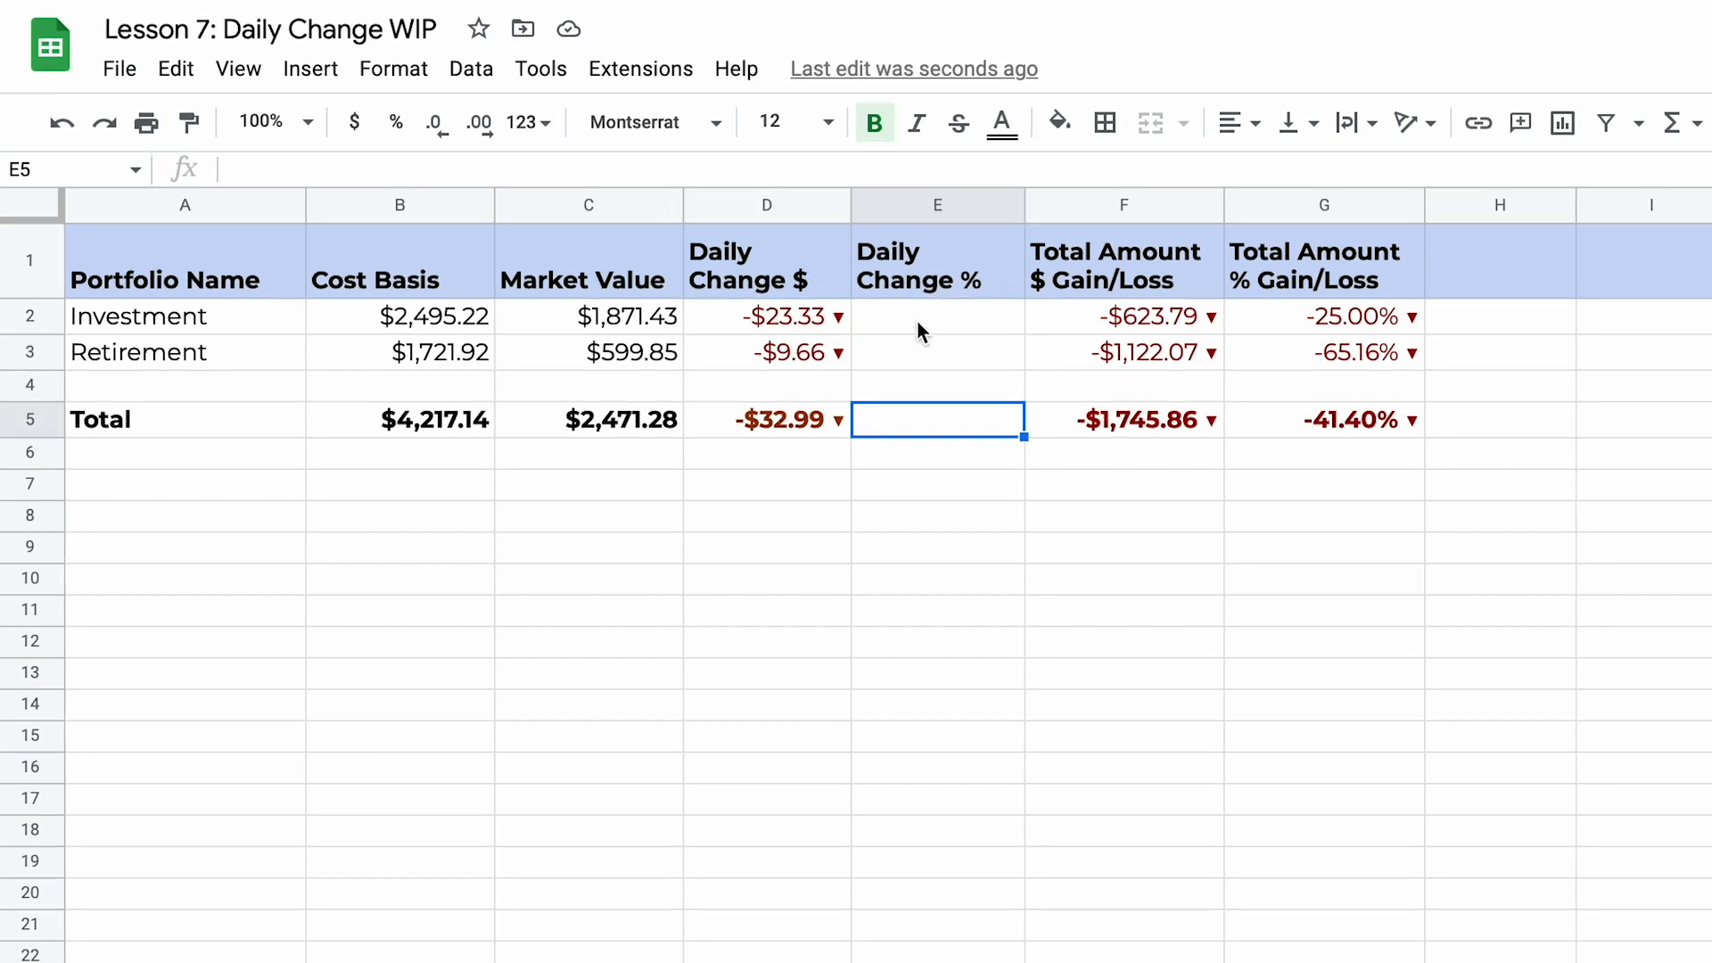
left_click(294, 949)
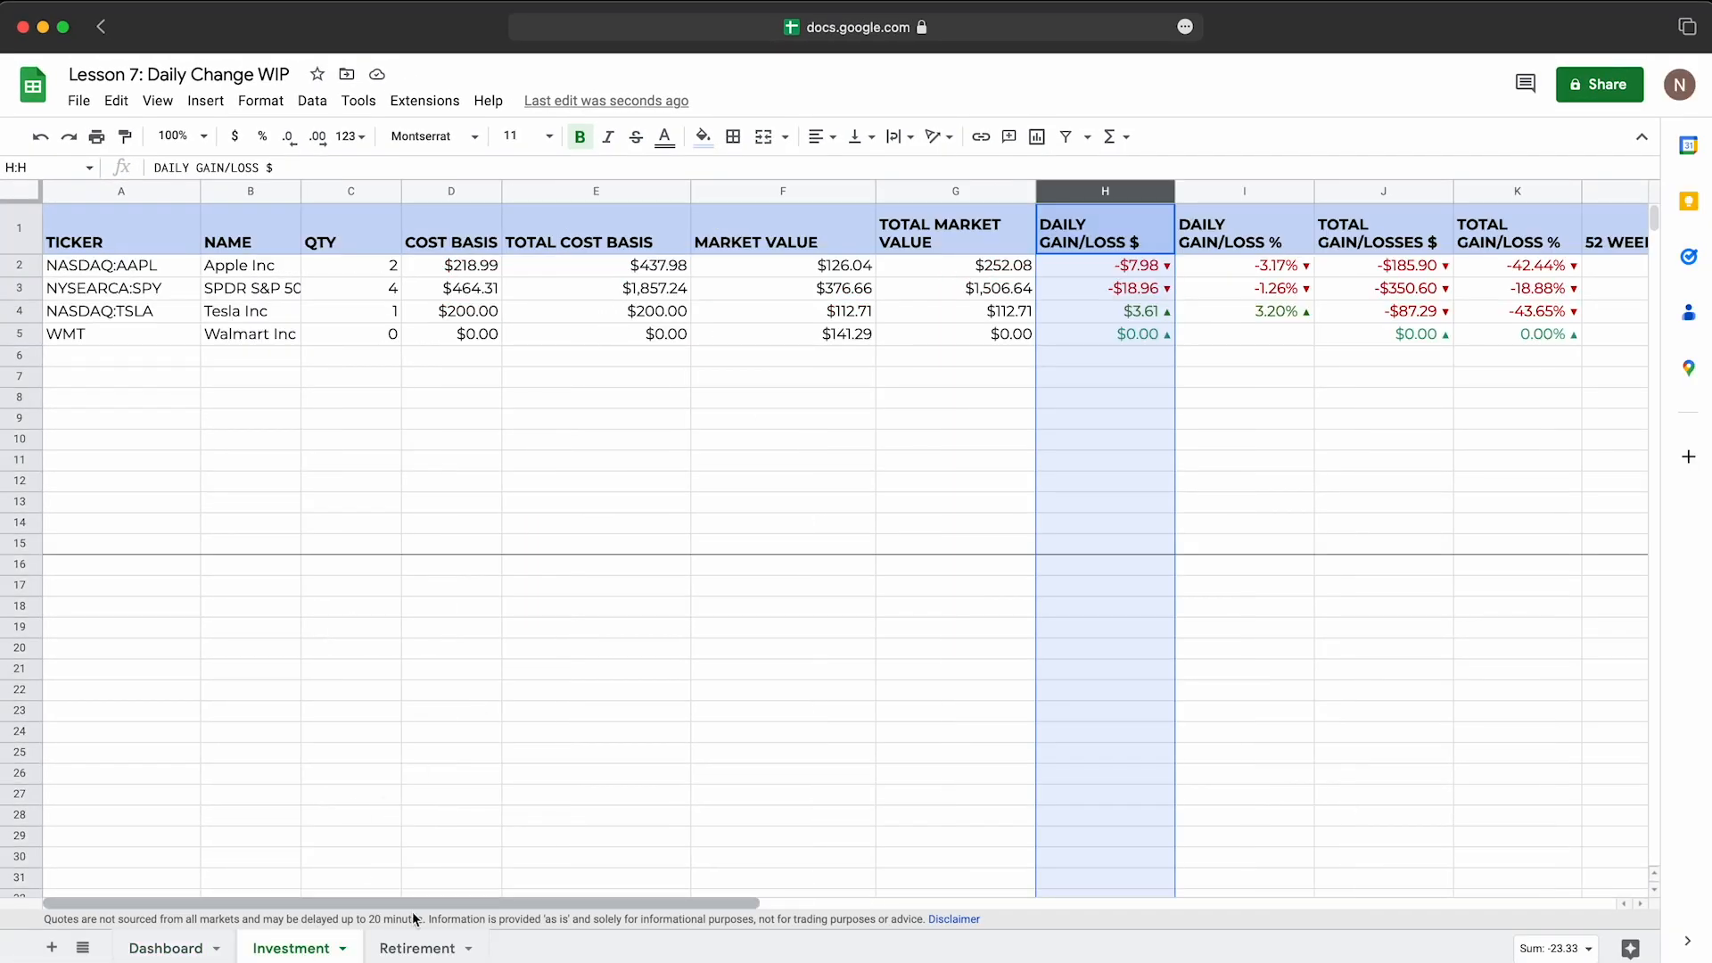
left_click(1292, 267)
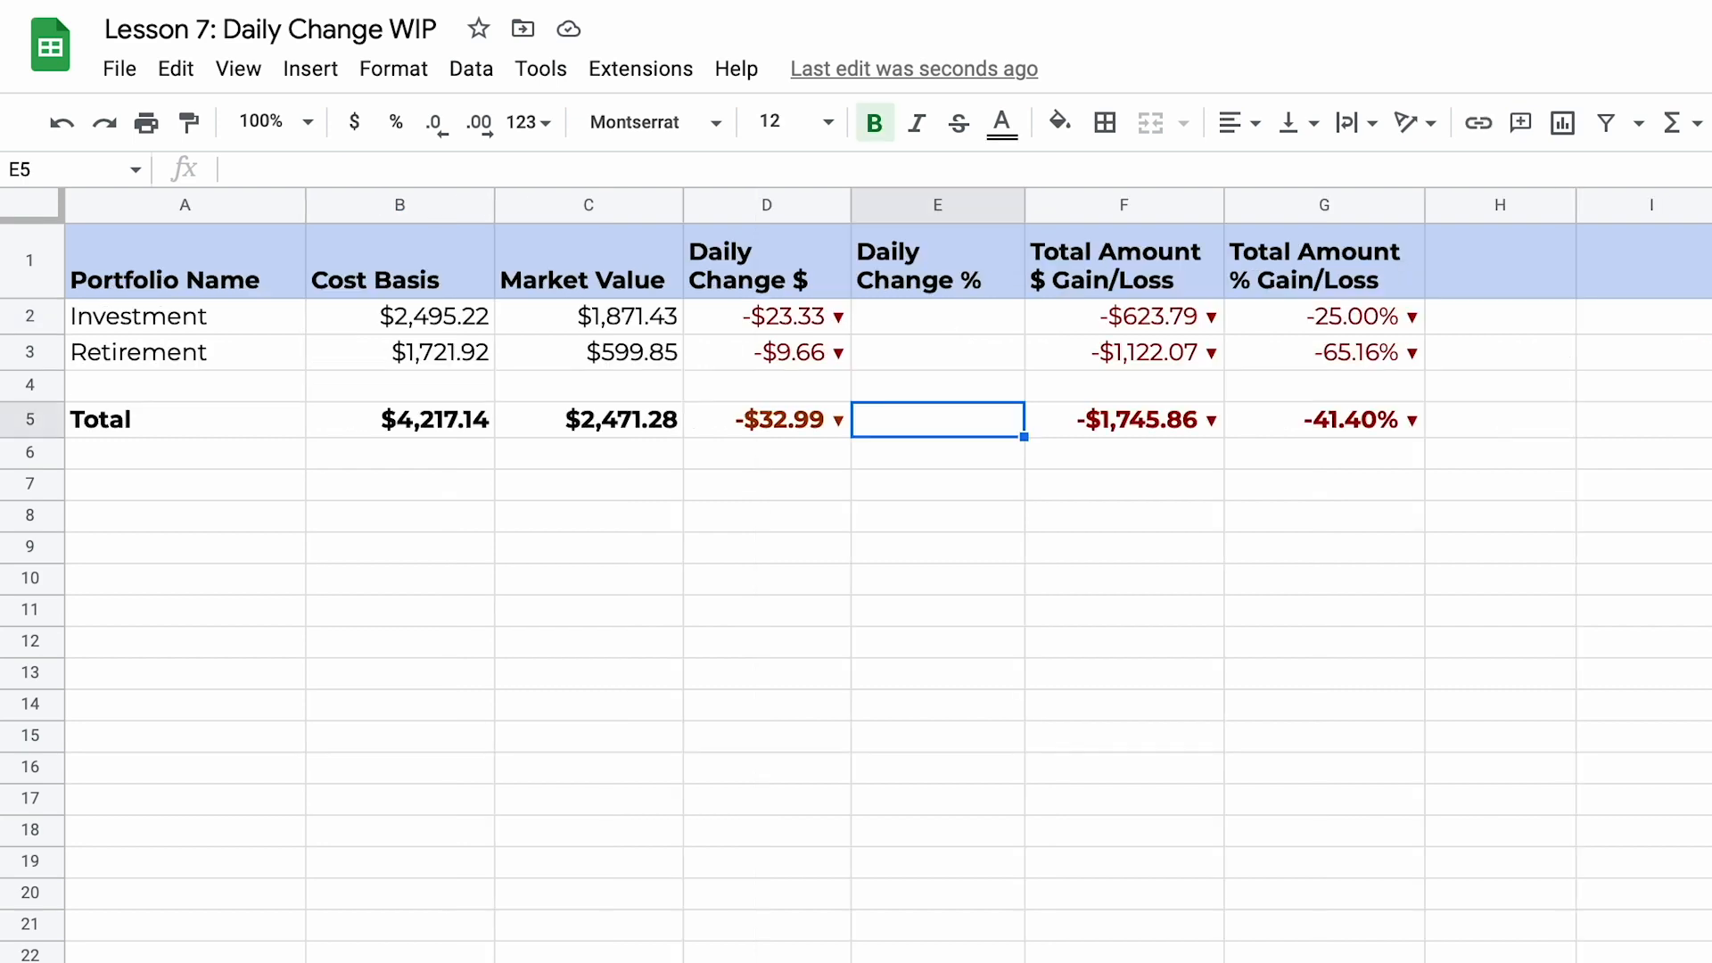
left_click(755, 327)
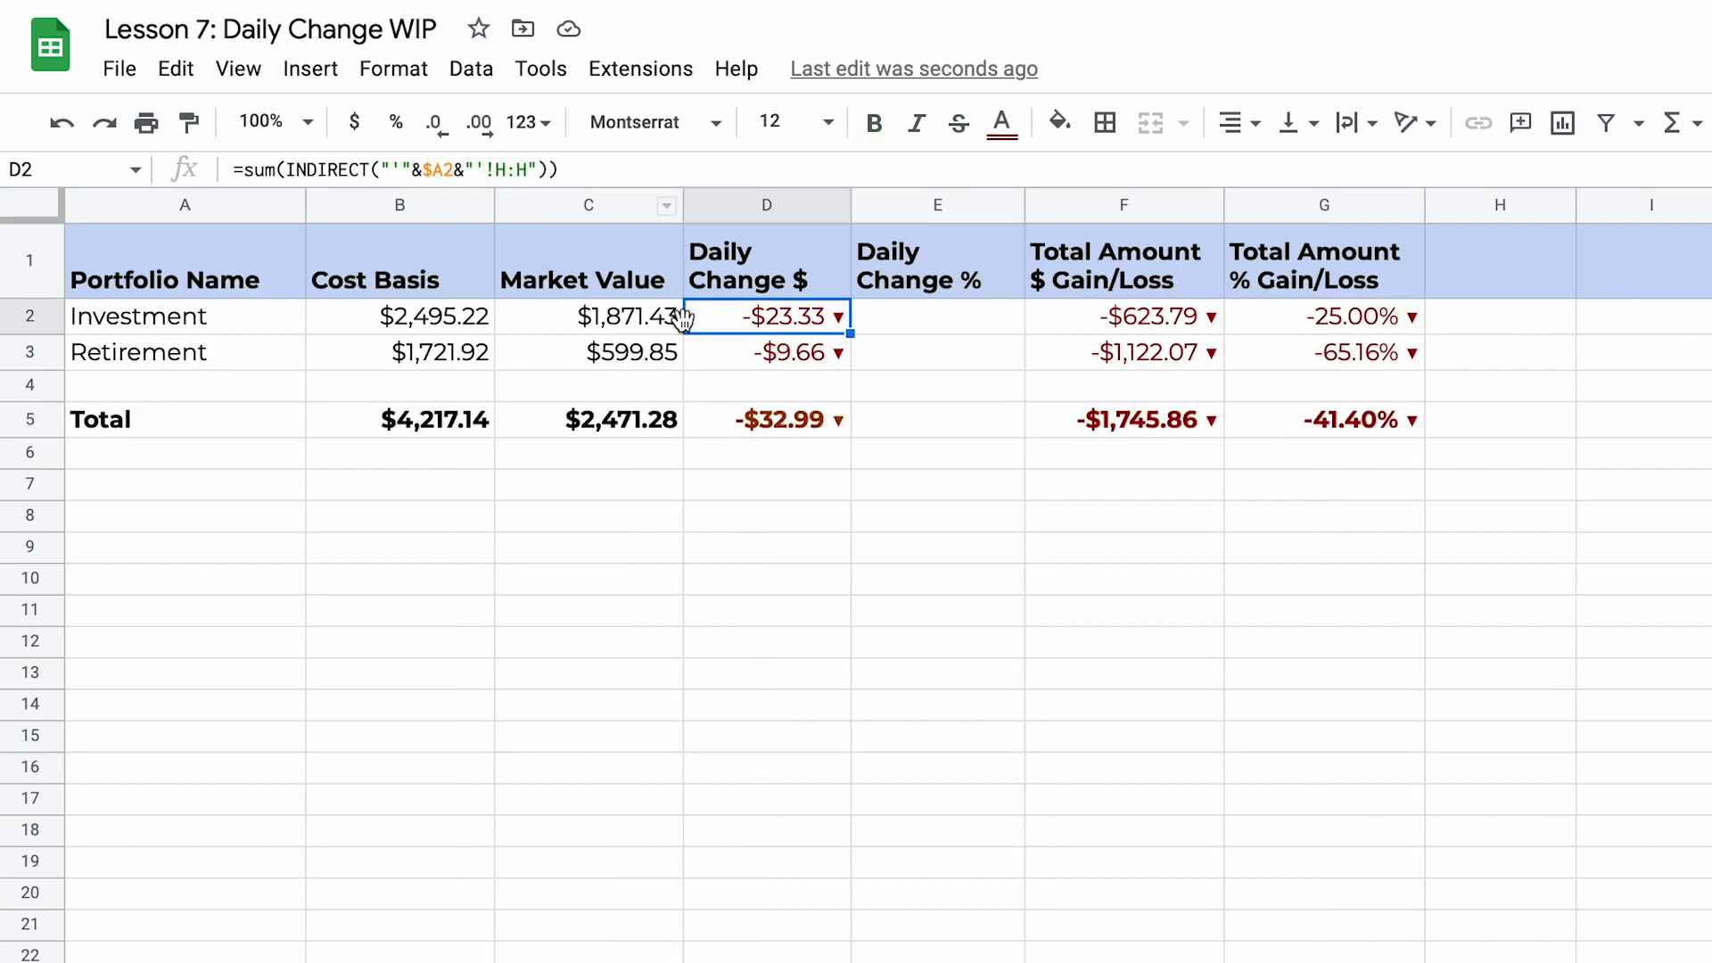
left_click(631, 321)
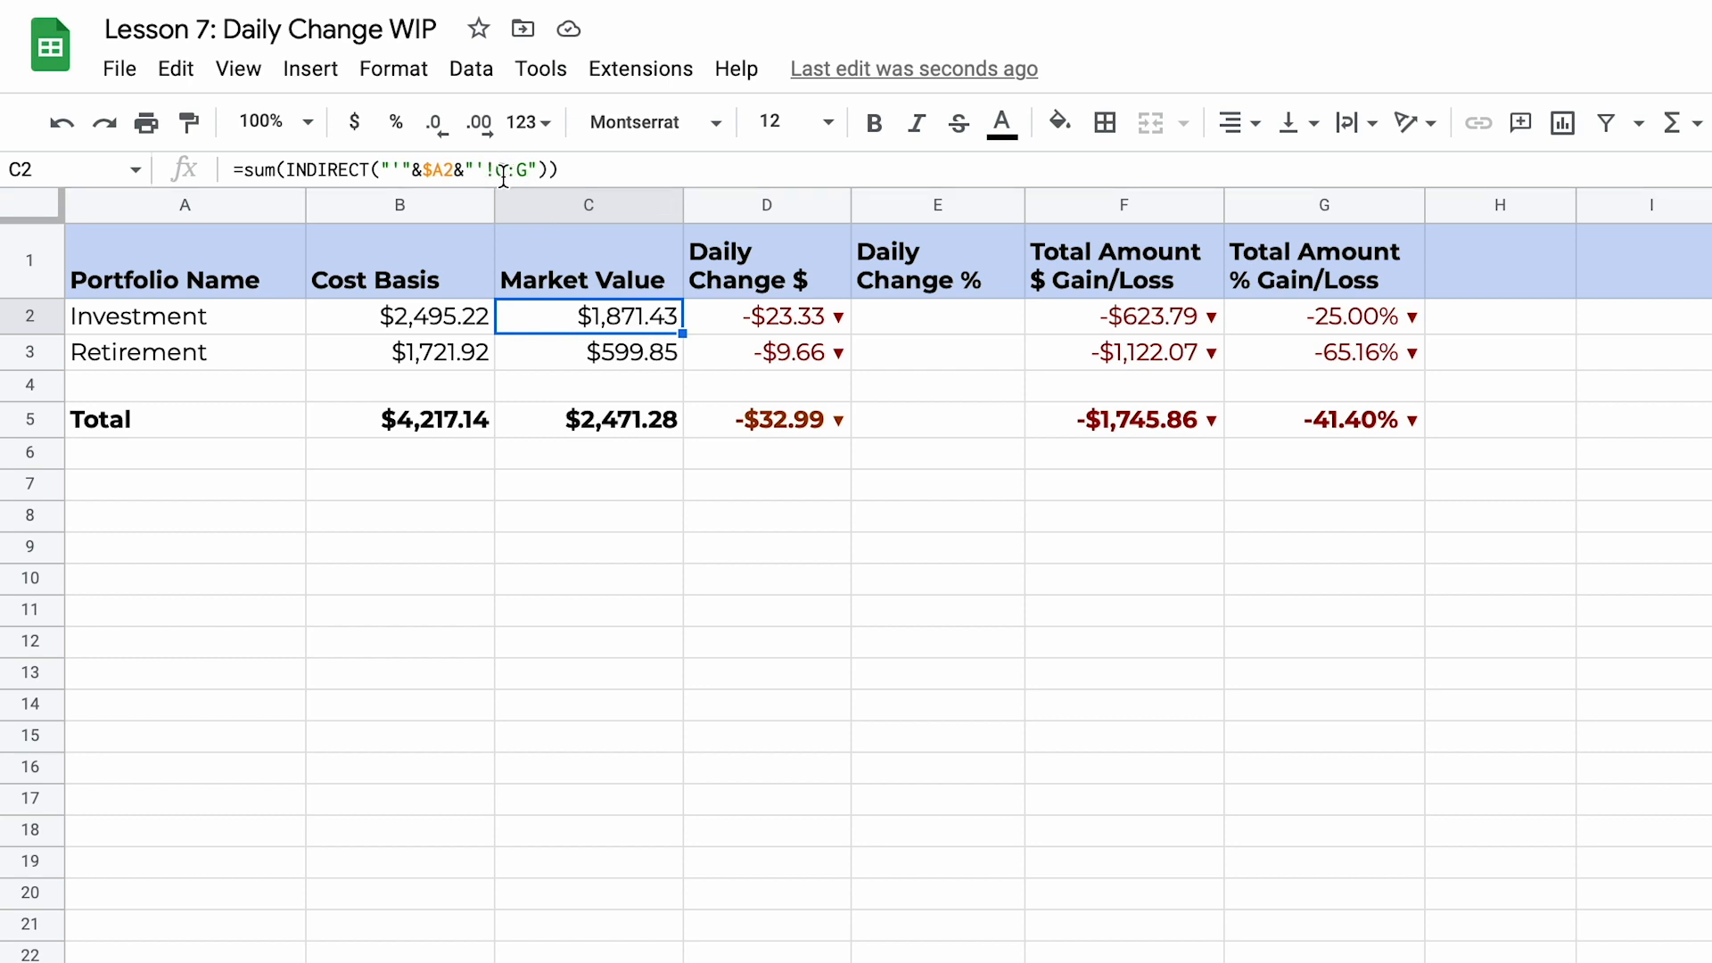
Step: Enter the formula =D2/C2 in the Investment row's Daily Change % cell E2 on the Dashboard
left_click(940, 321)
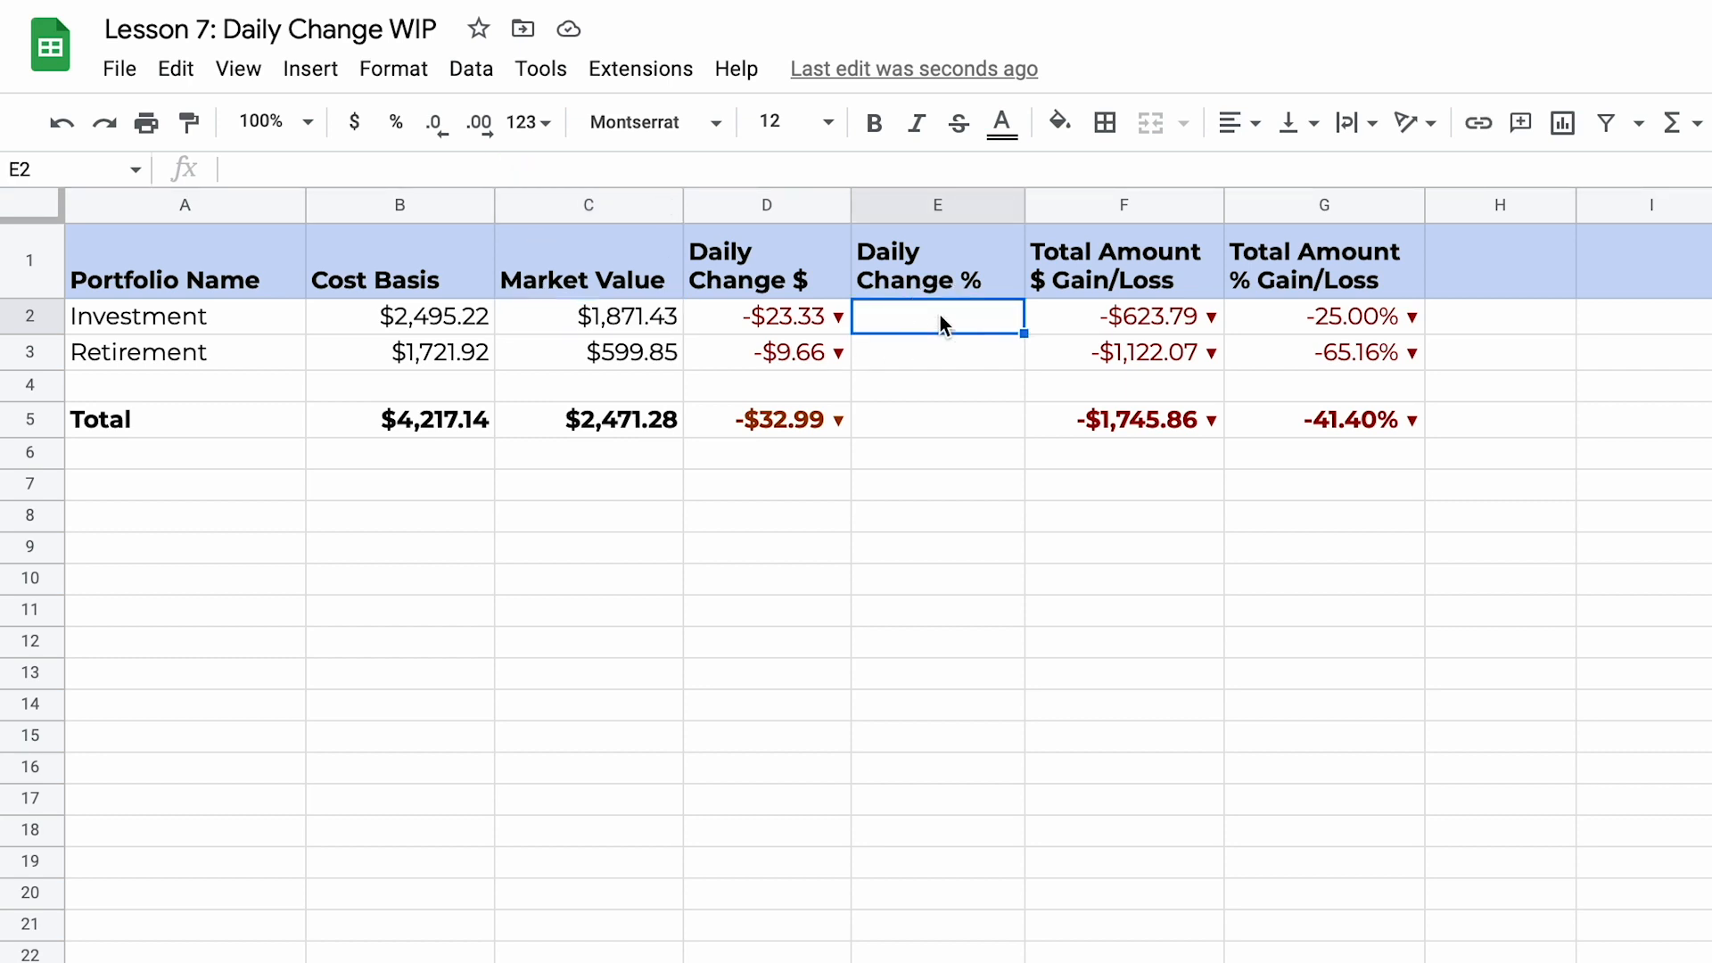
type("=")
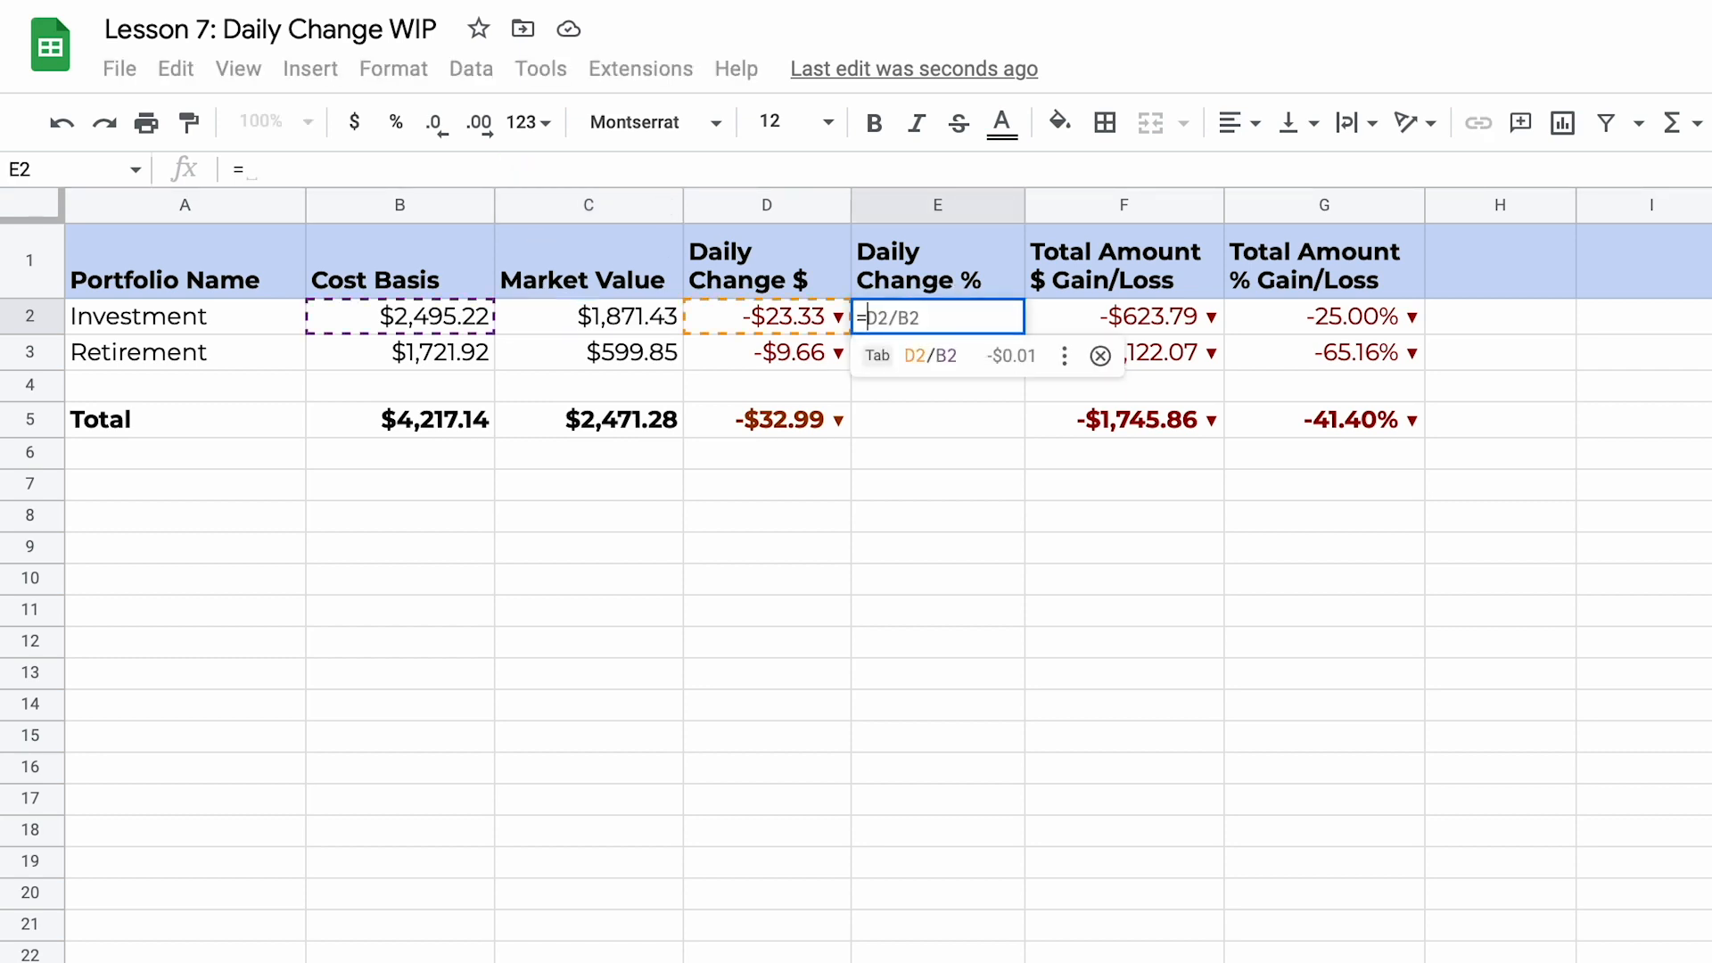
left_click(804, 319)
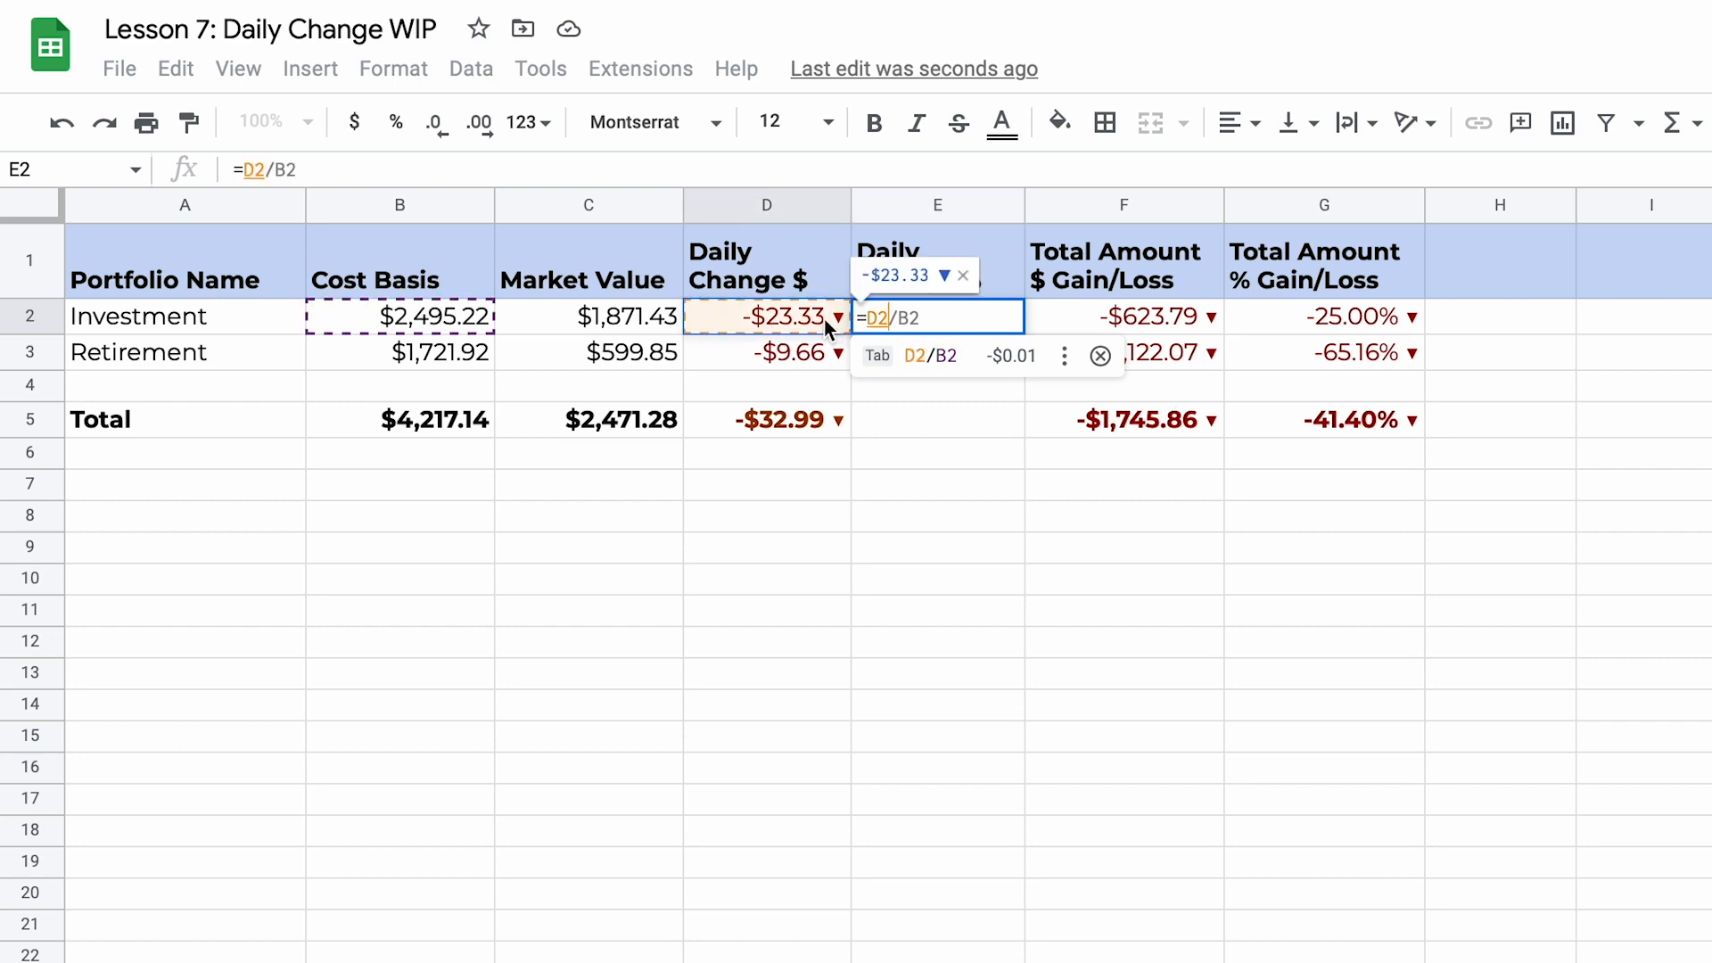
type("/")
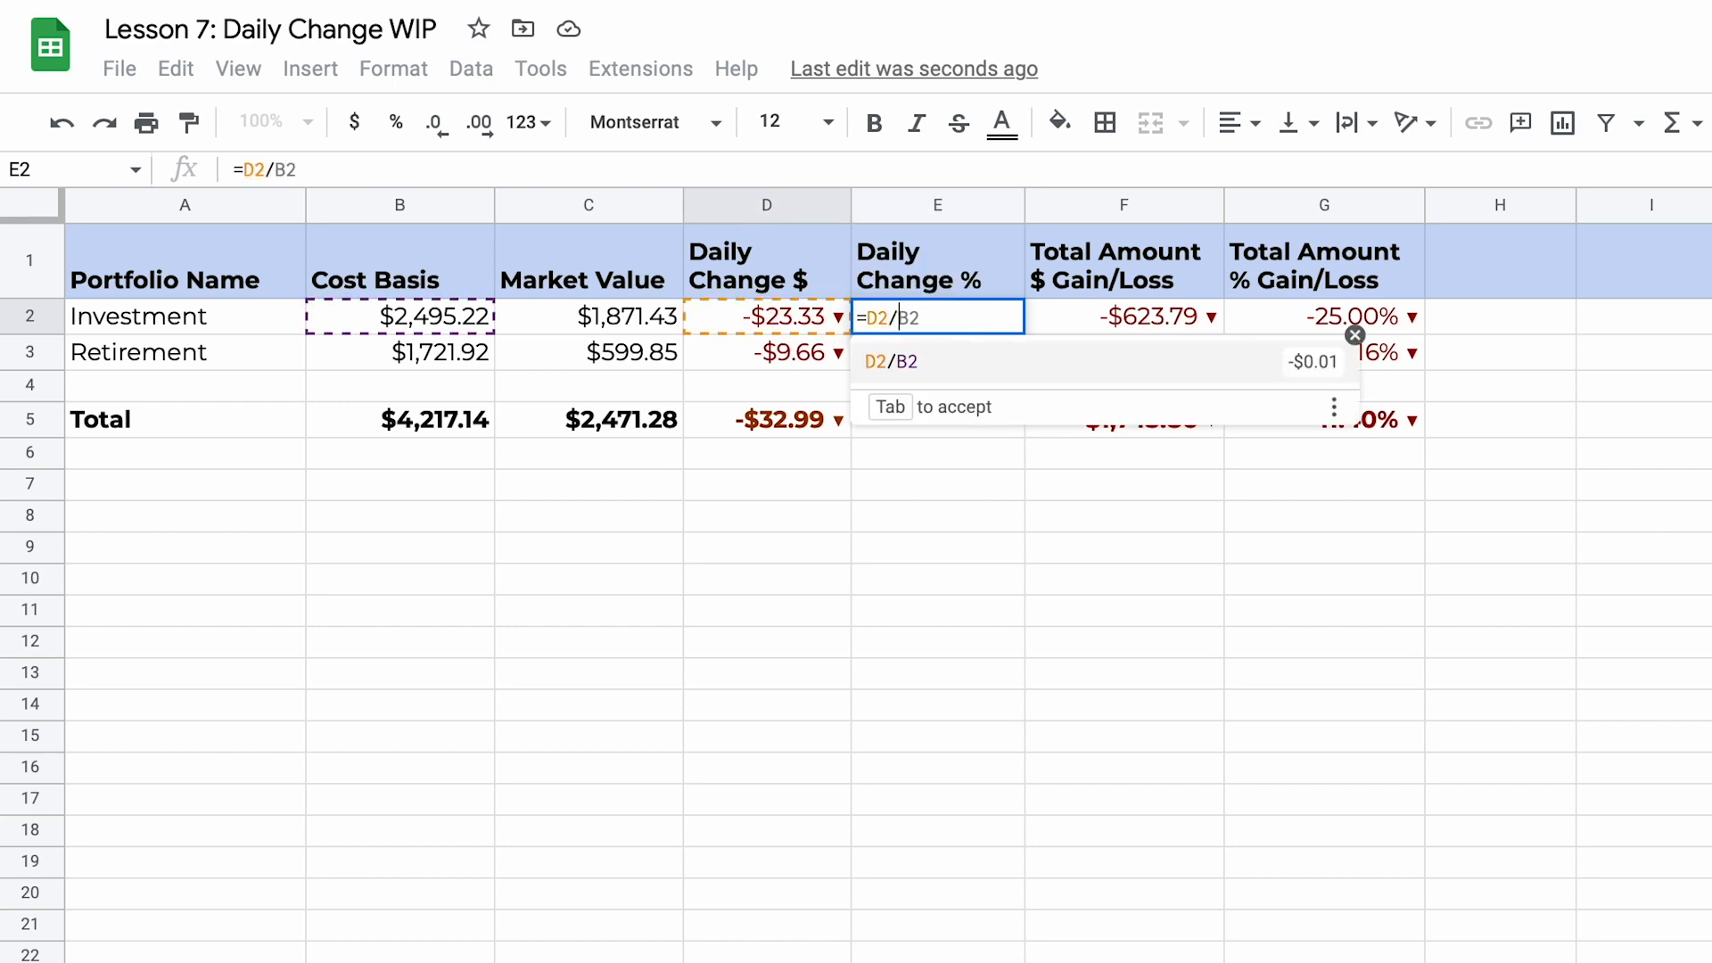
left_click(635, 318)
key("Return")
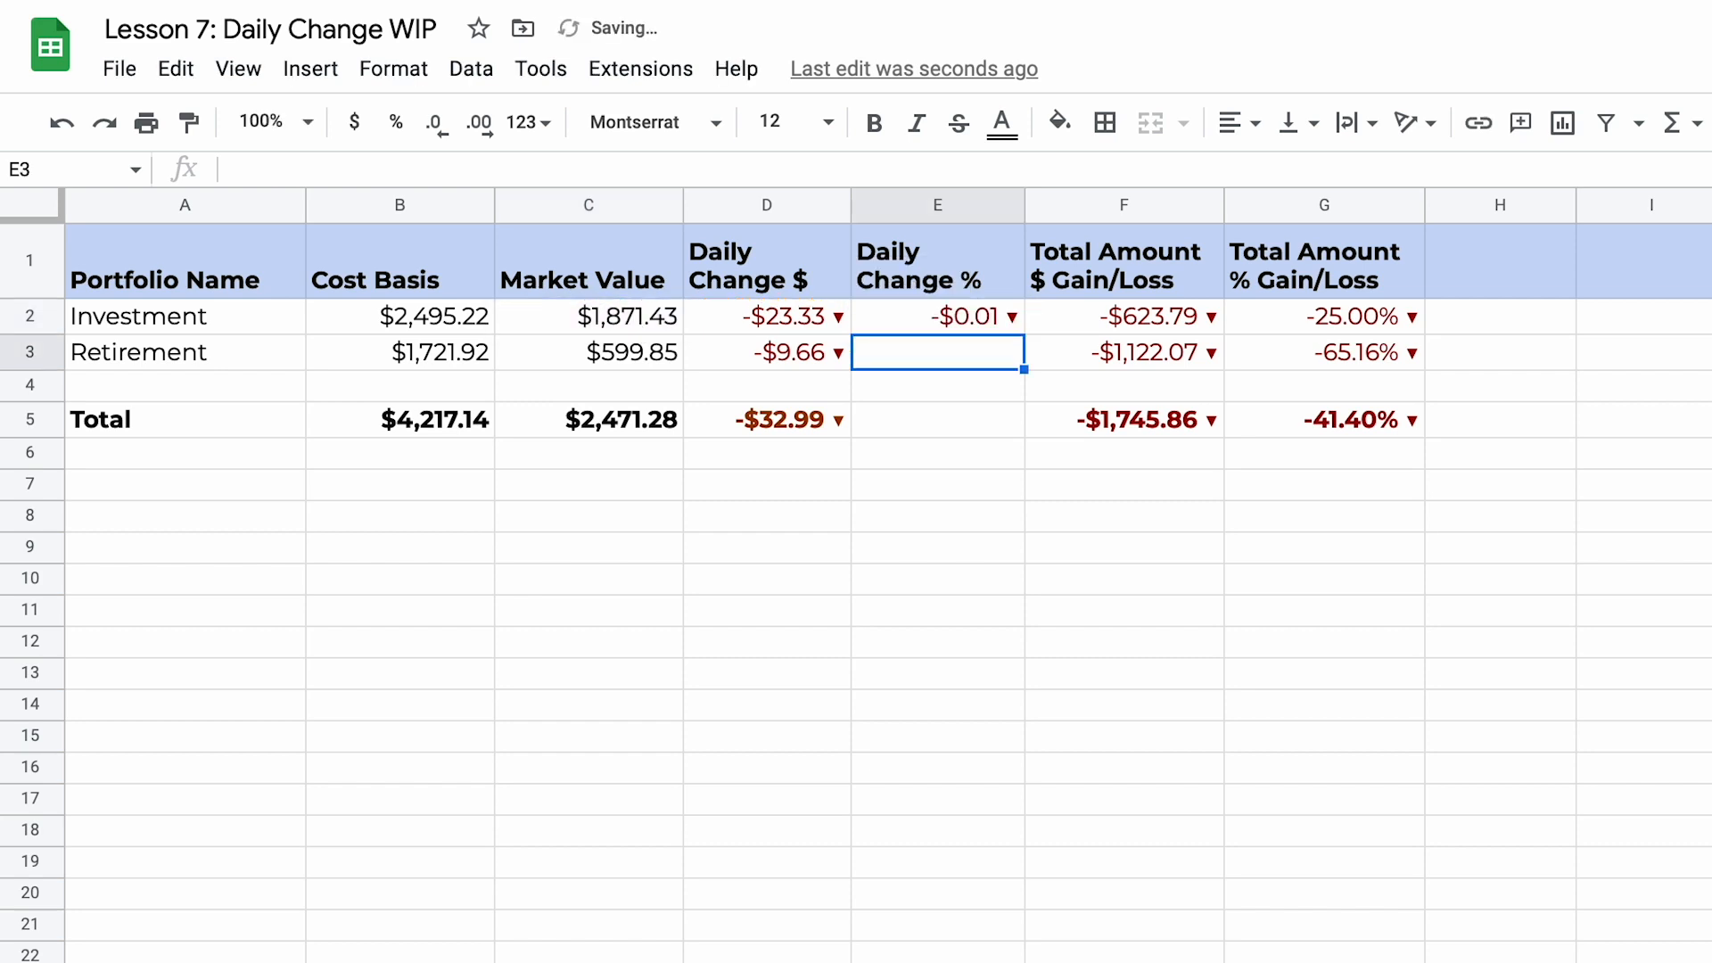
Step: Apply the custom colour-coded percentage format with arrows to E2 and fill it down to the Retirement row in E3
left_click(984, 317)
left_click(425, 73)
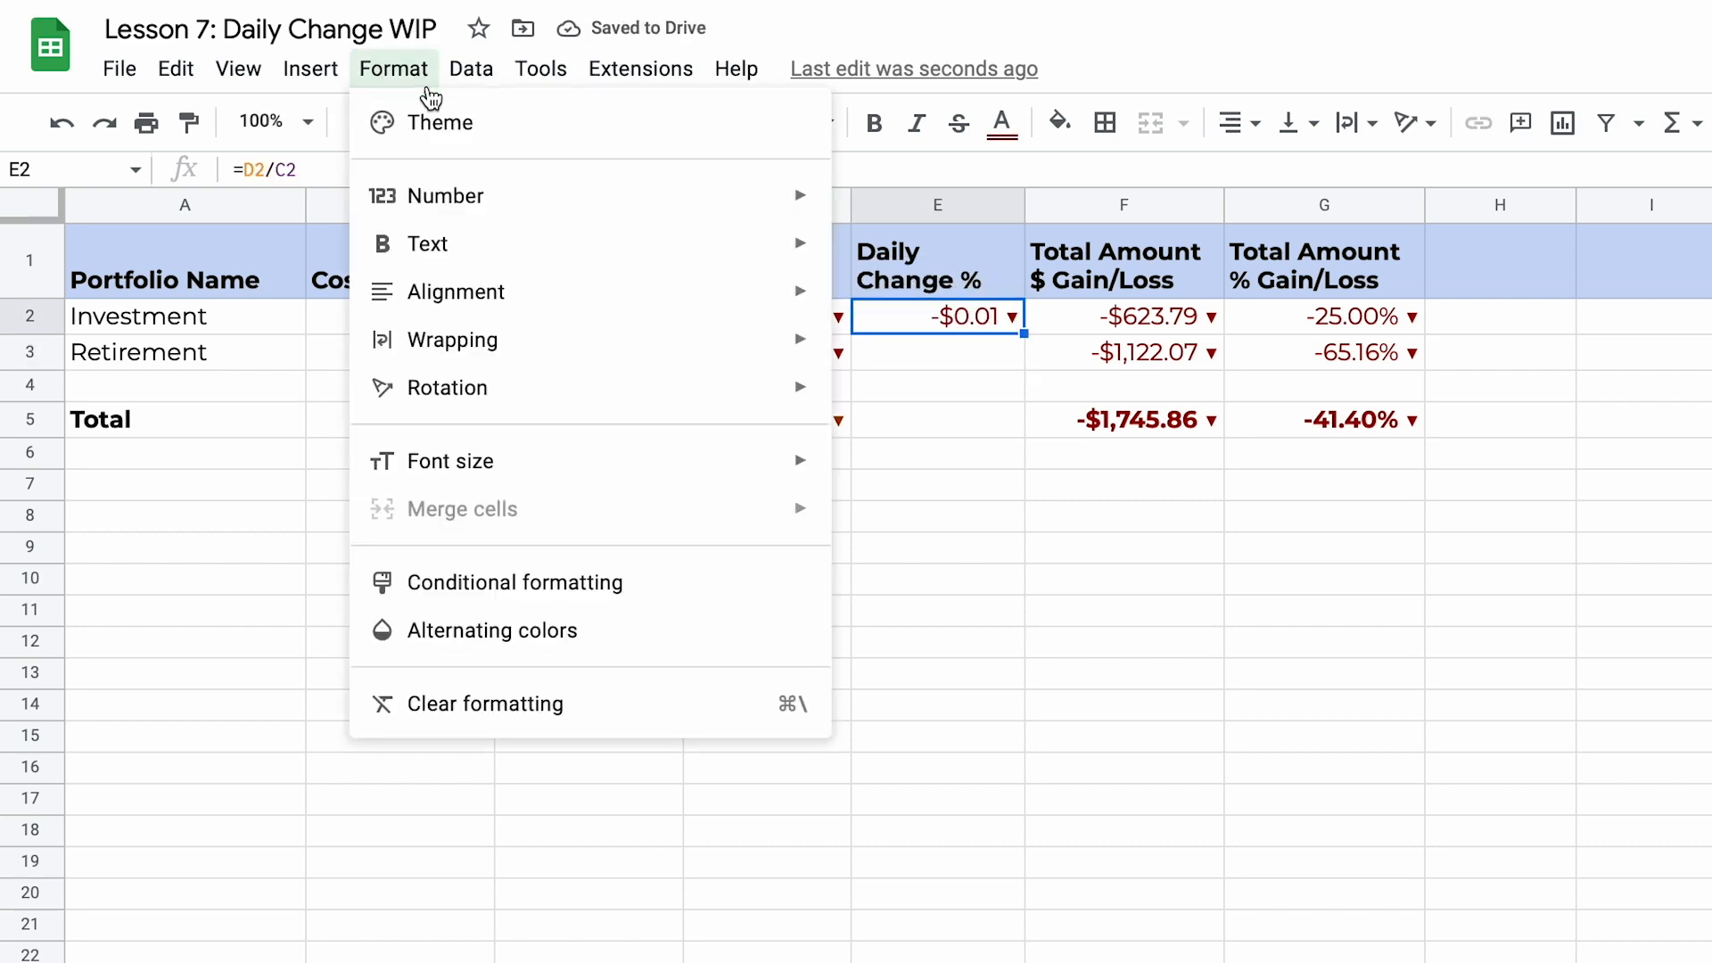
mouse_move(495, 219)
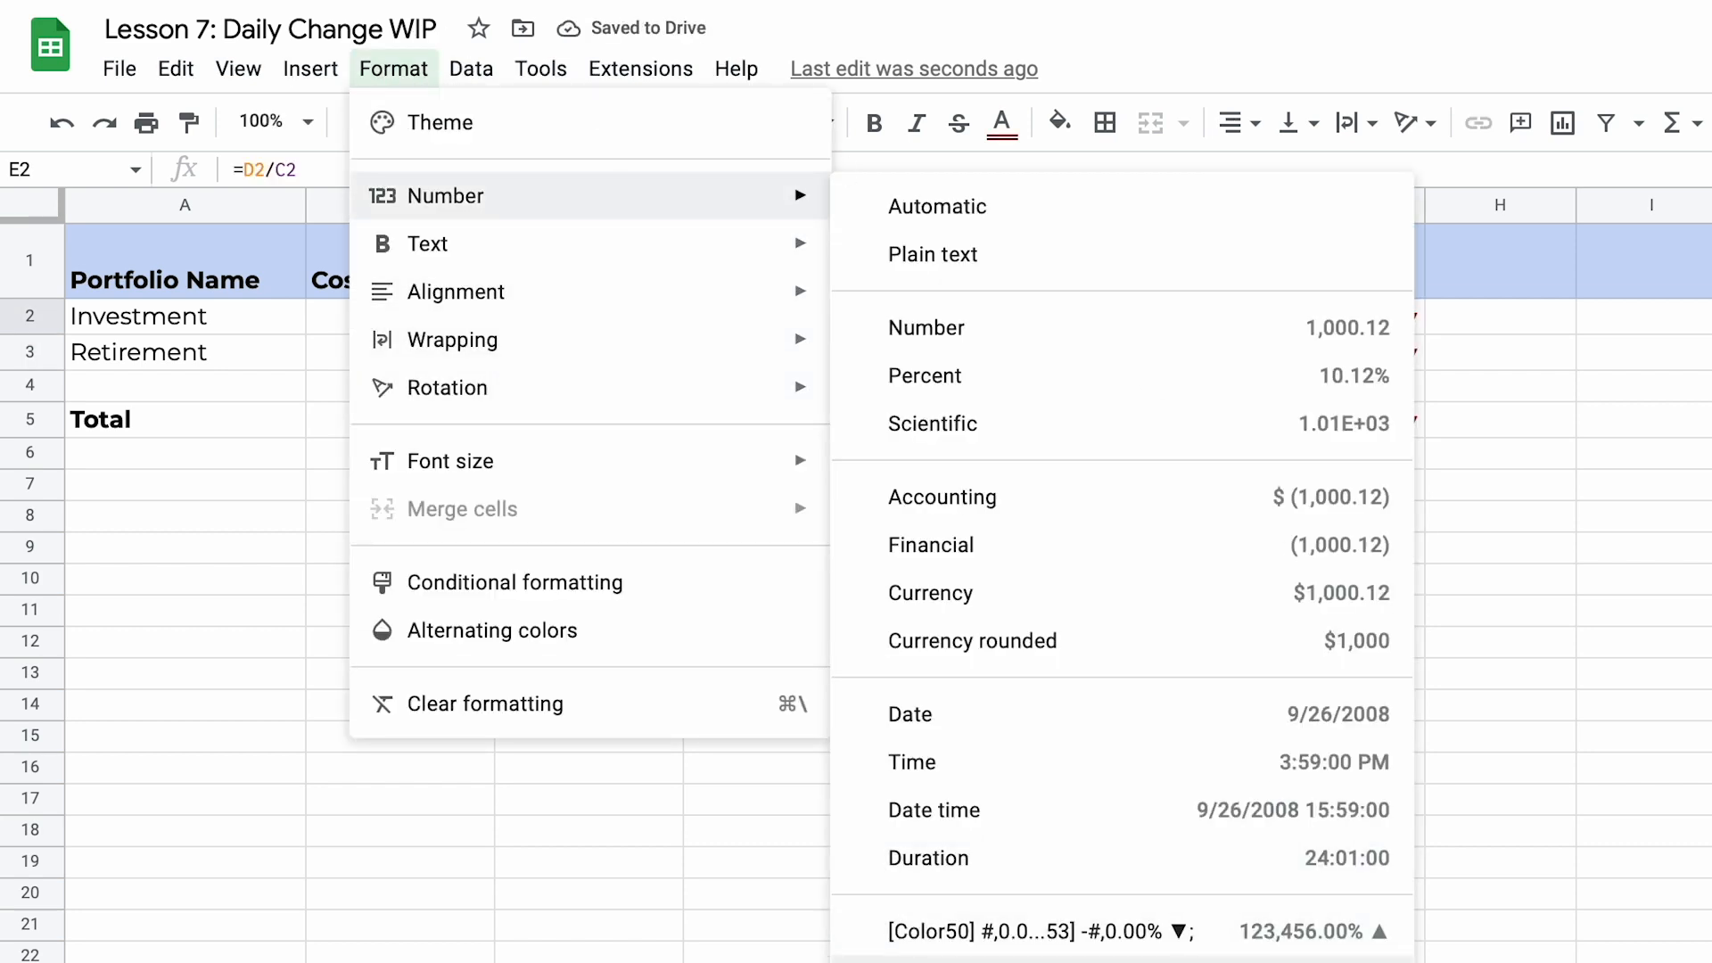
left_click(1173, 933)
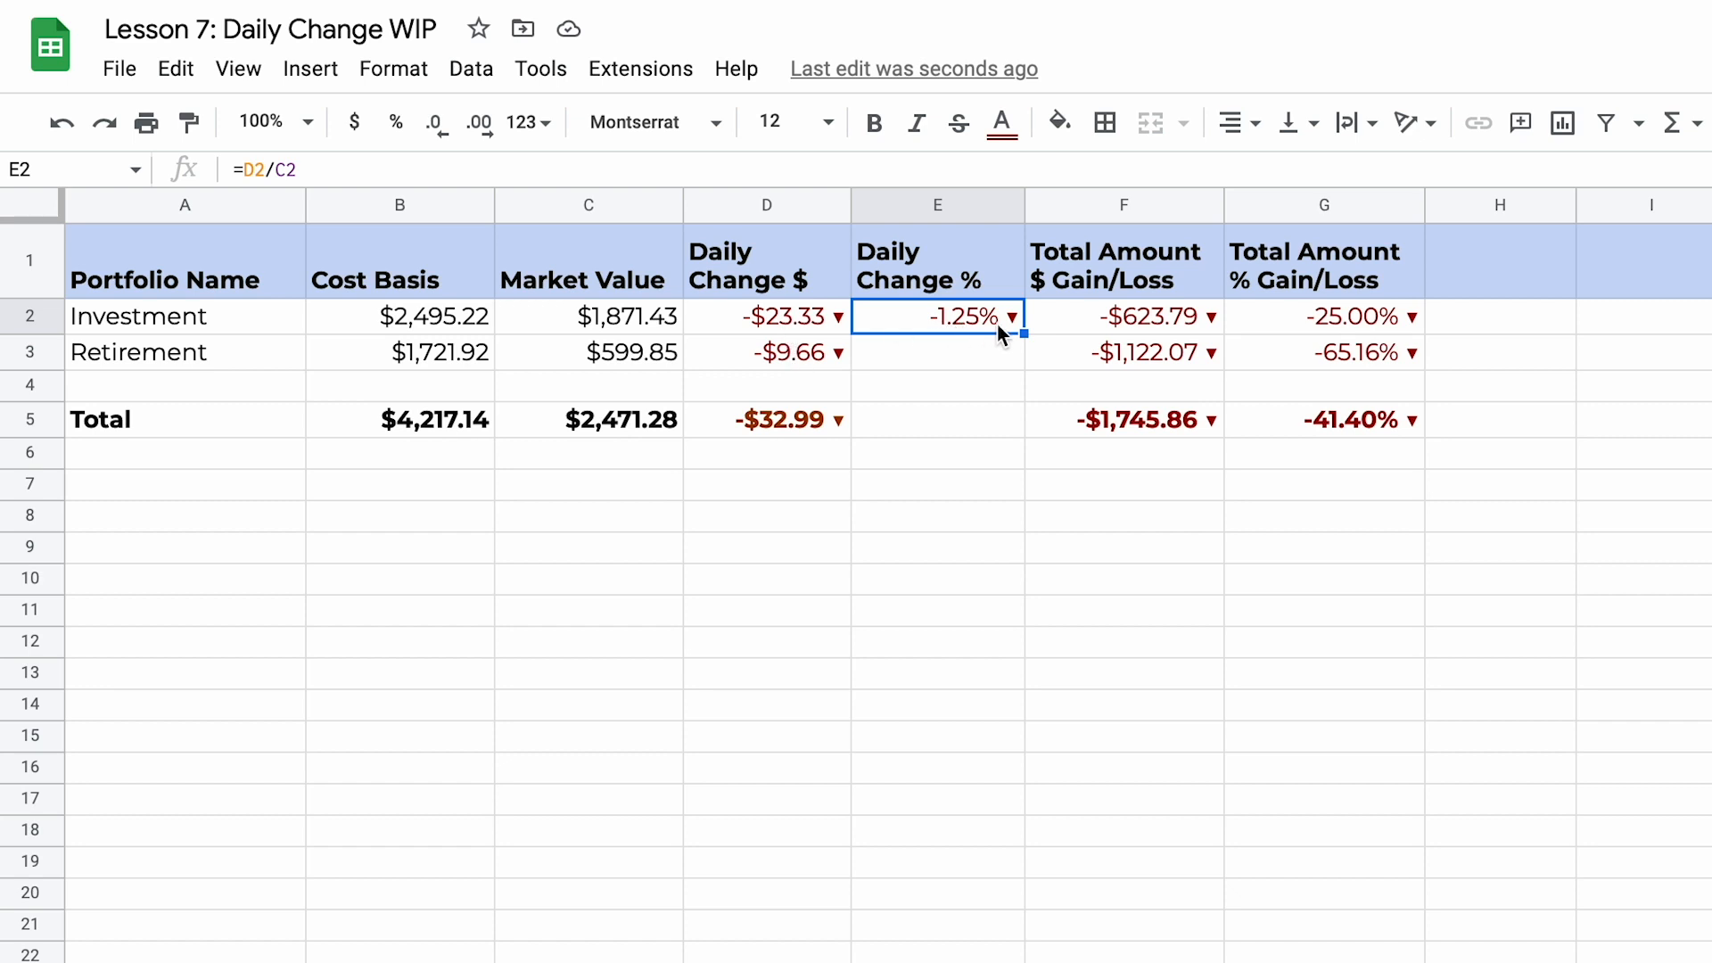
left_click_drag(1021, 333, 1024, 358)
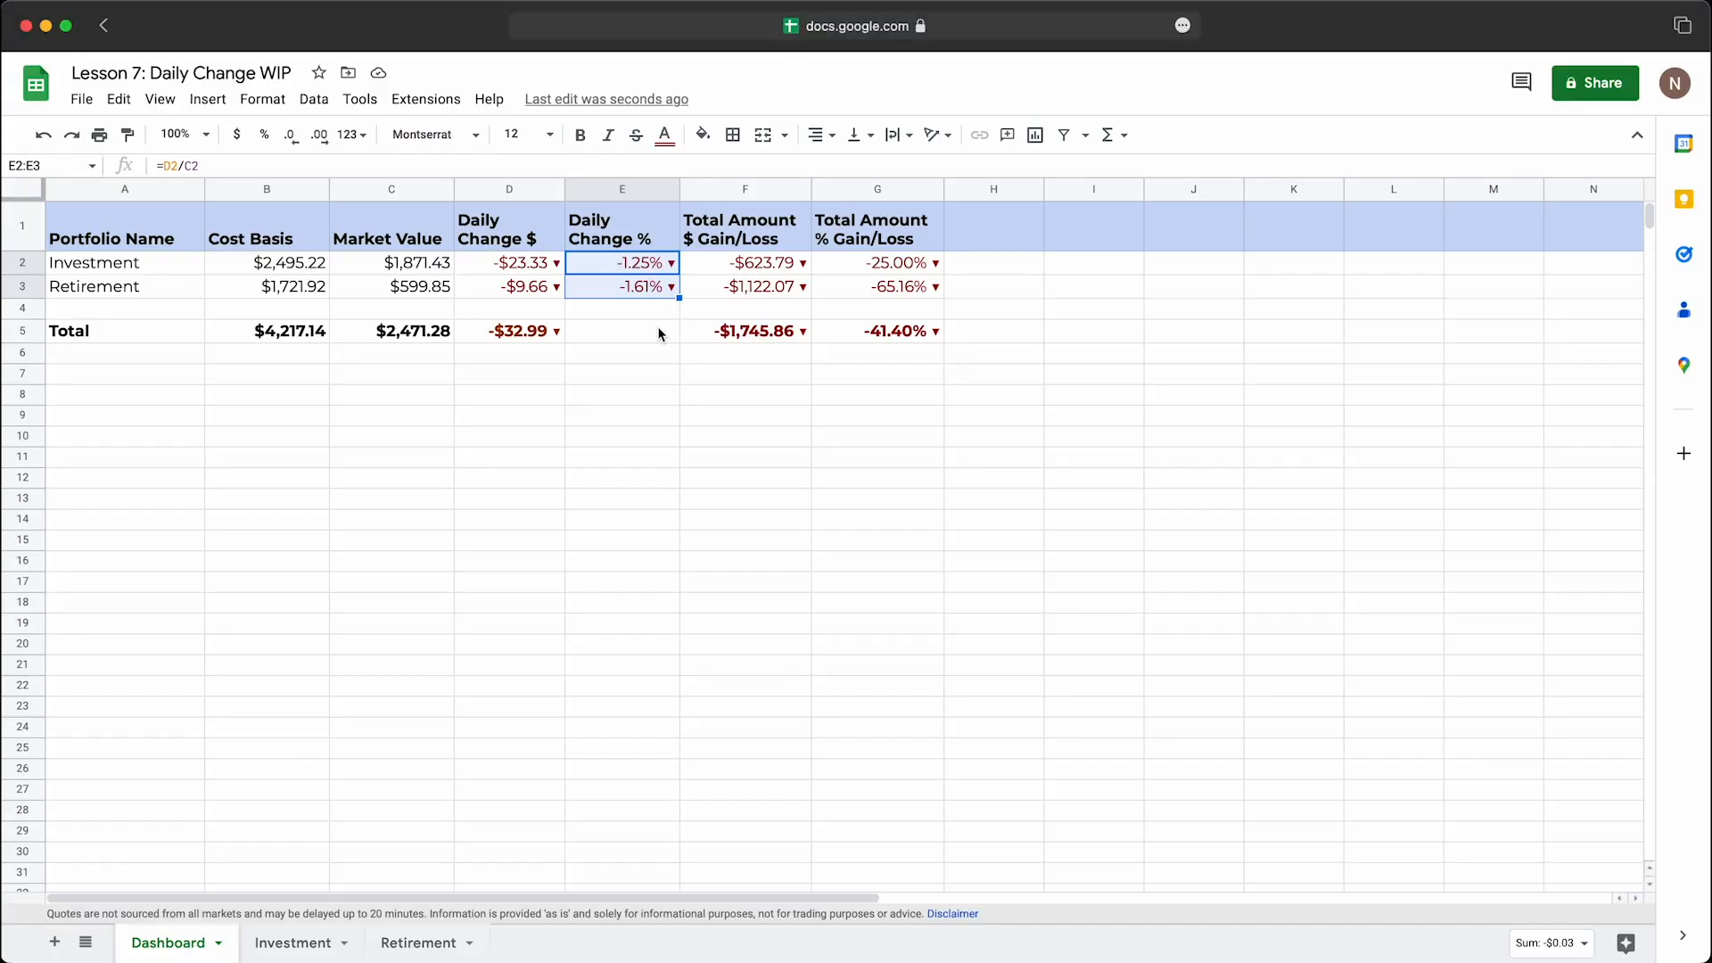
Step: Enter the formula =D5/C5 in the Total row's Daily Change % cell E5
left_click(978, 426)
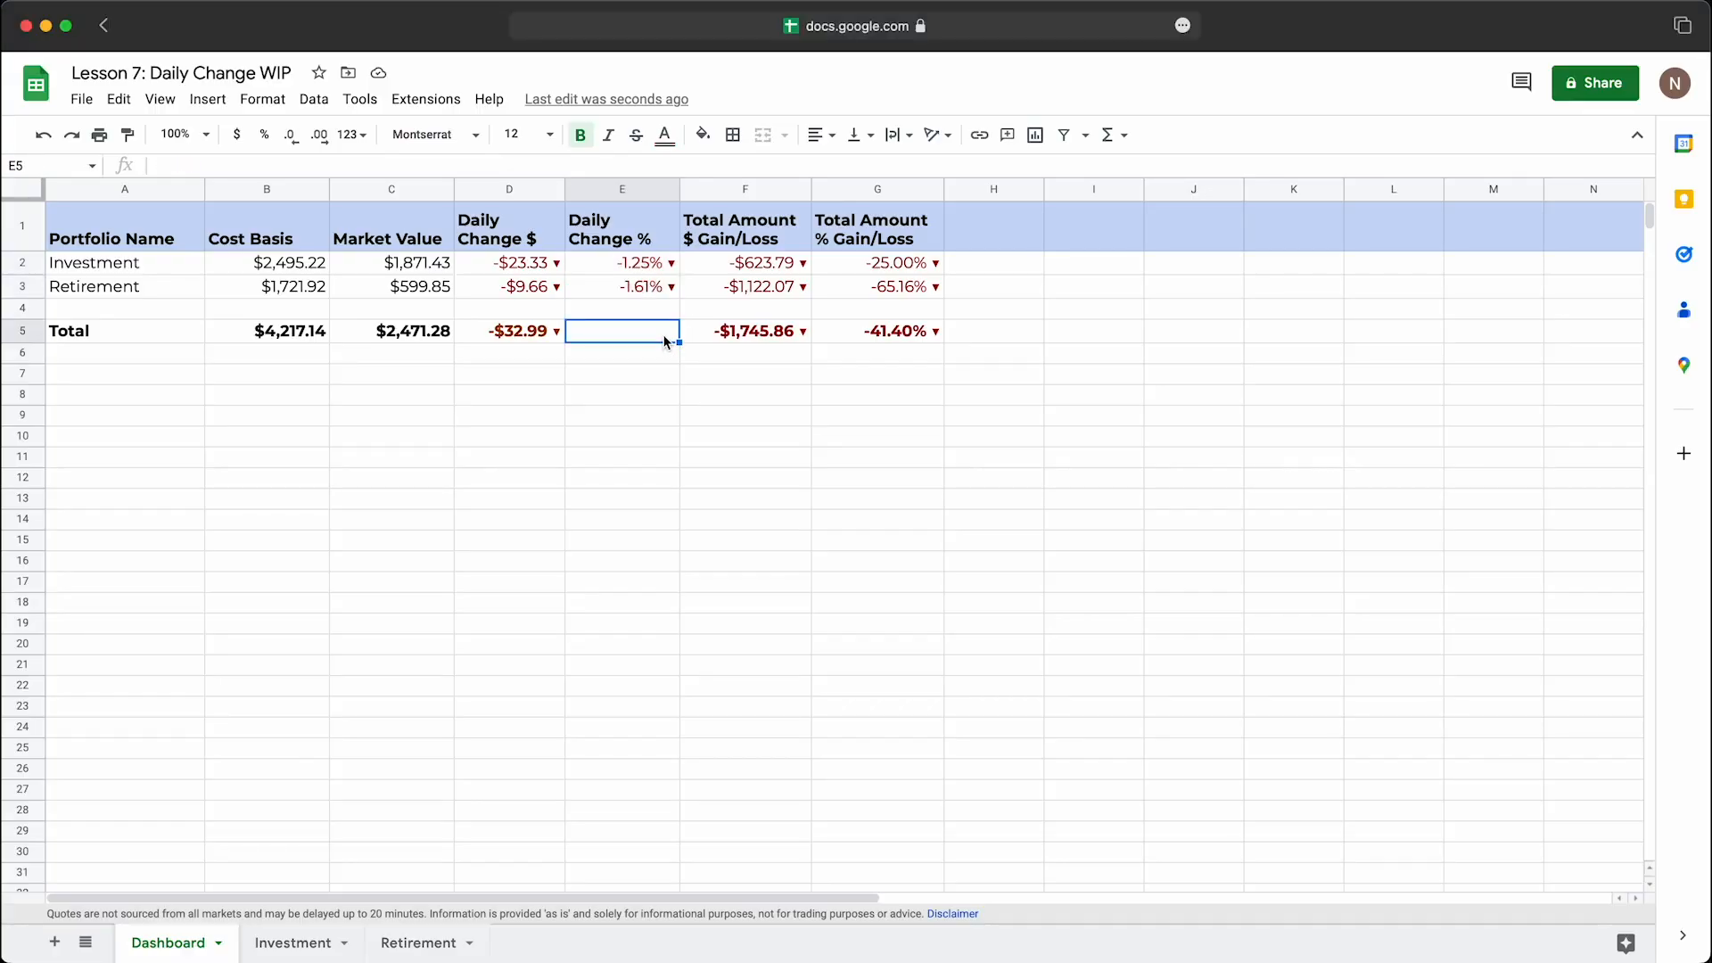
type("=")
left_click(541, 338)
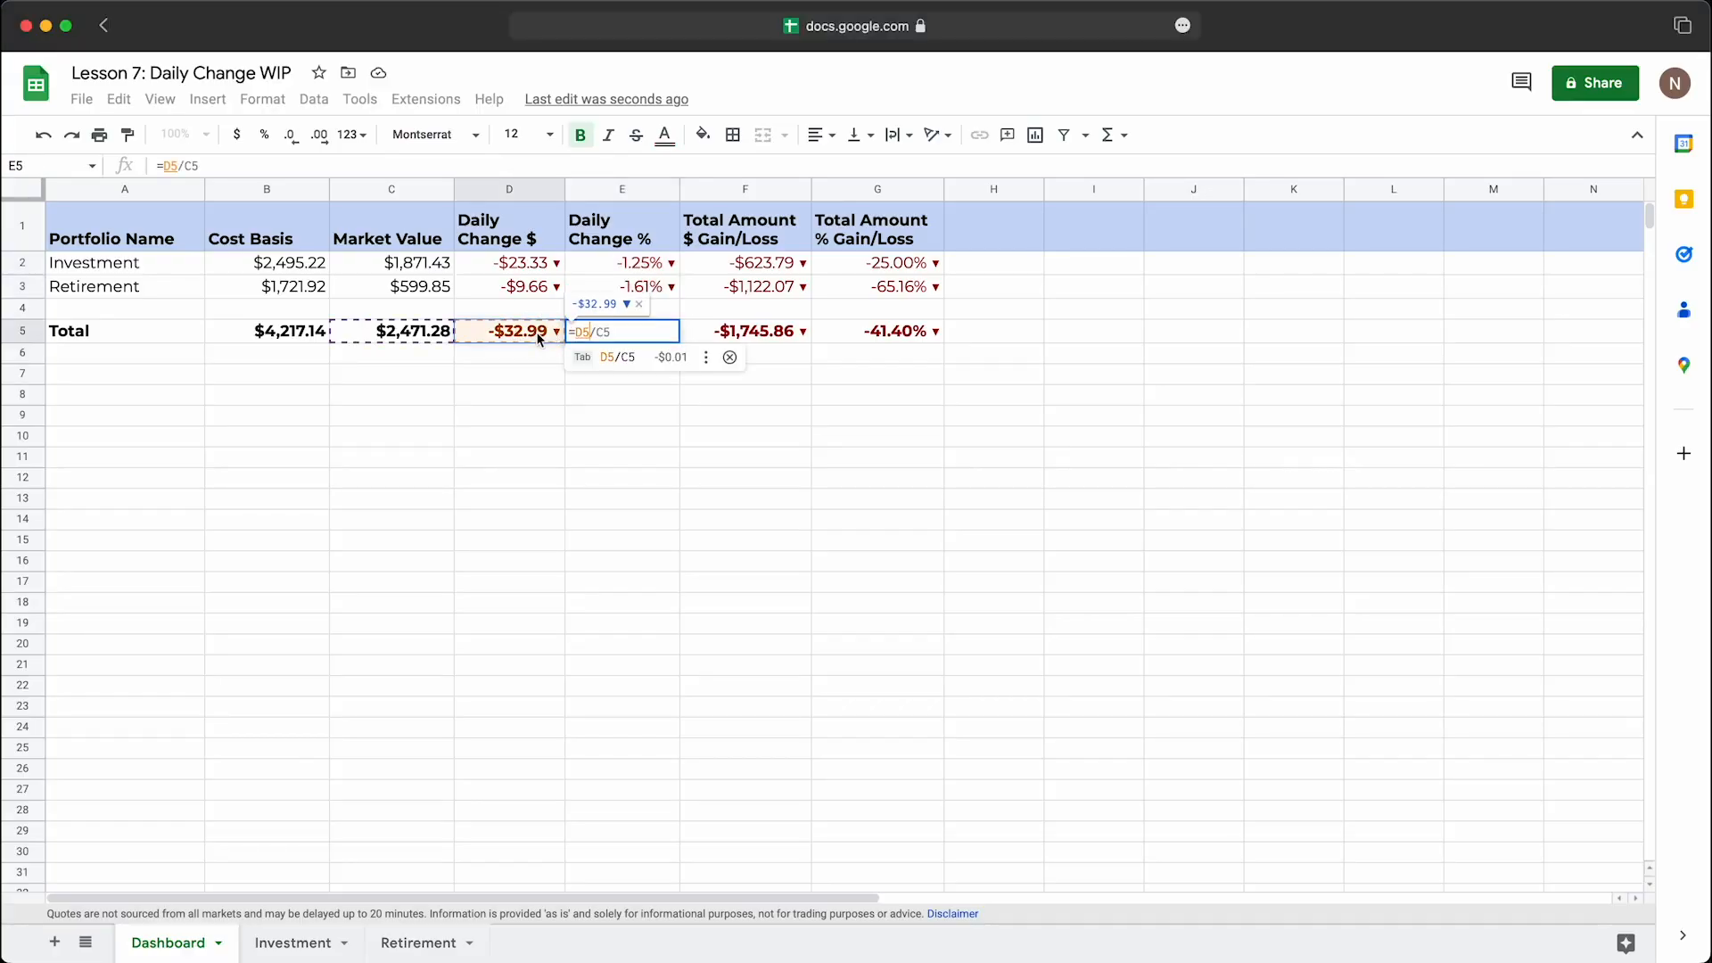
type("/")
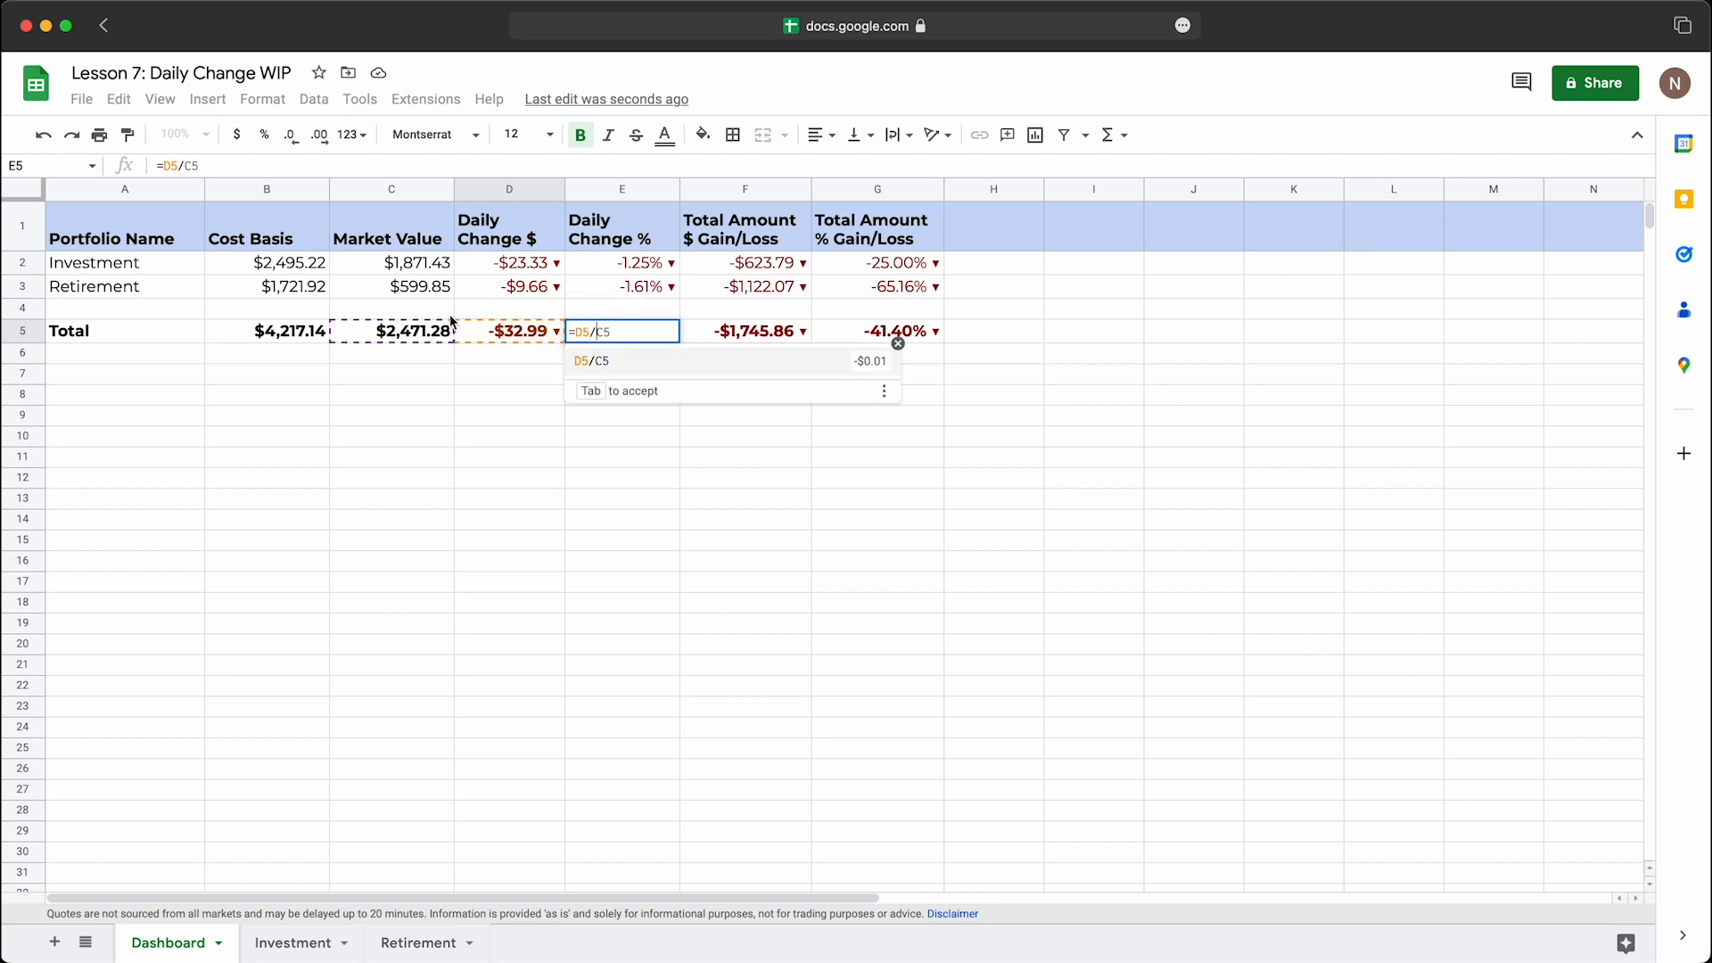
left_click(419, 334)
key("Return")
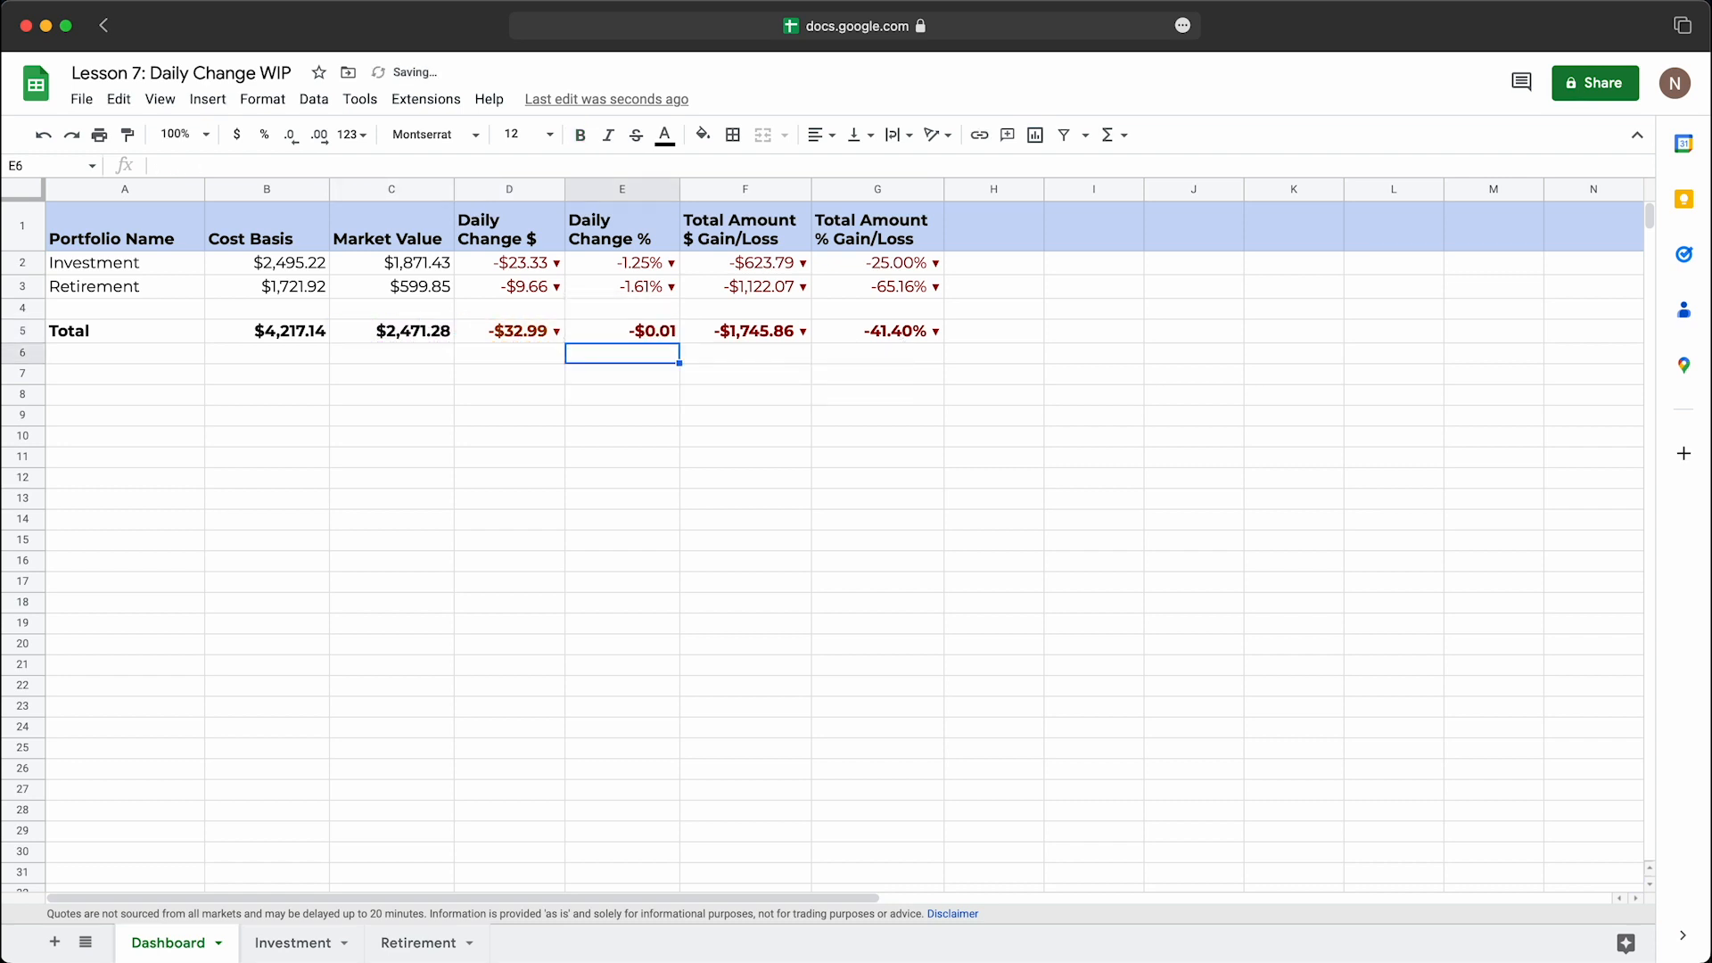
Step: Apply the custom colour-coded percentage format with arrows to the Total row's Daily Change % cell E5
left_click(635, 337)
left_click(262, 99)
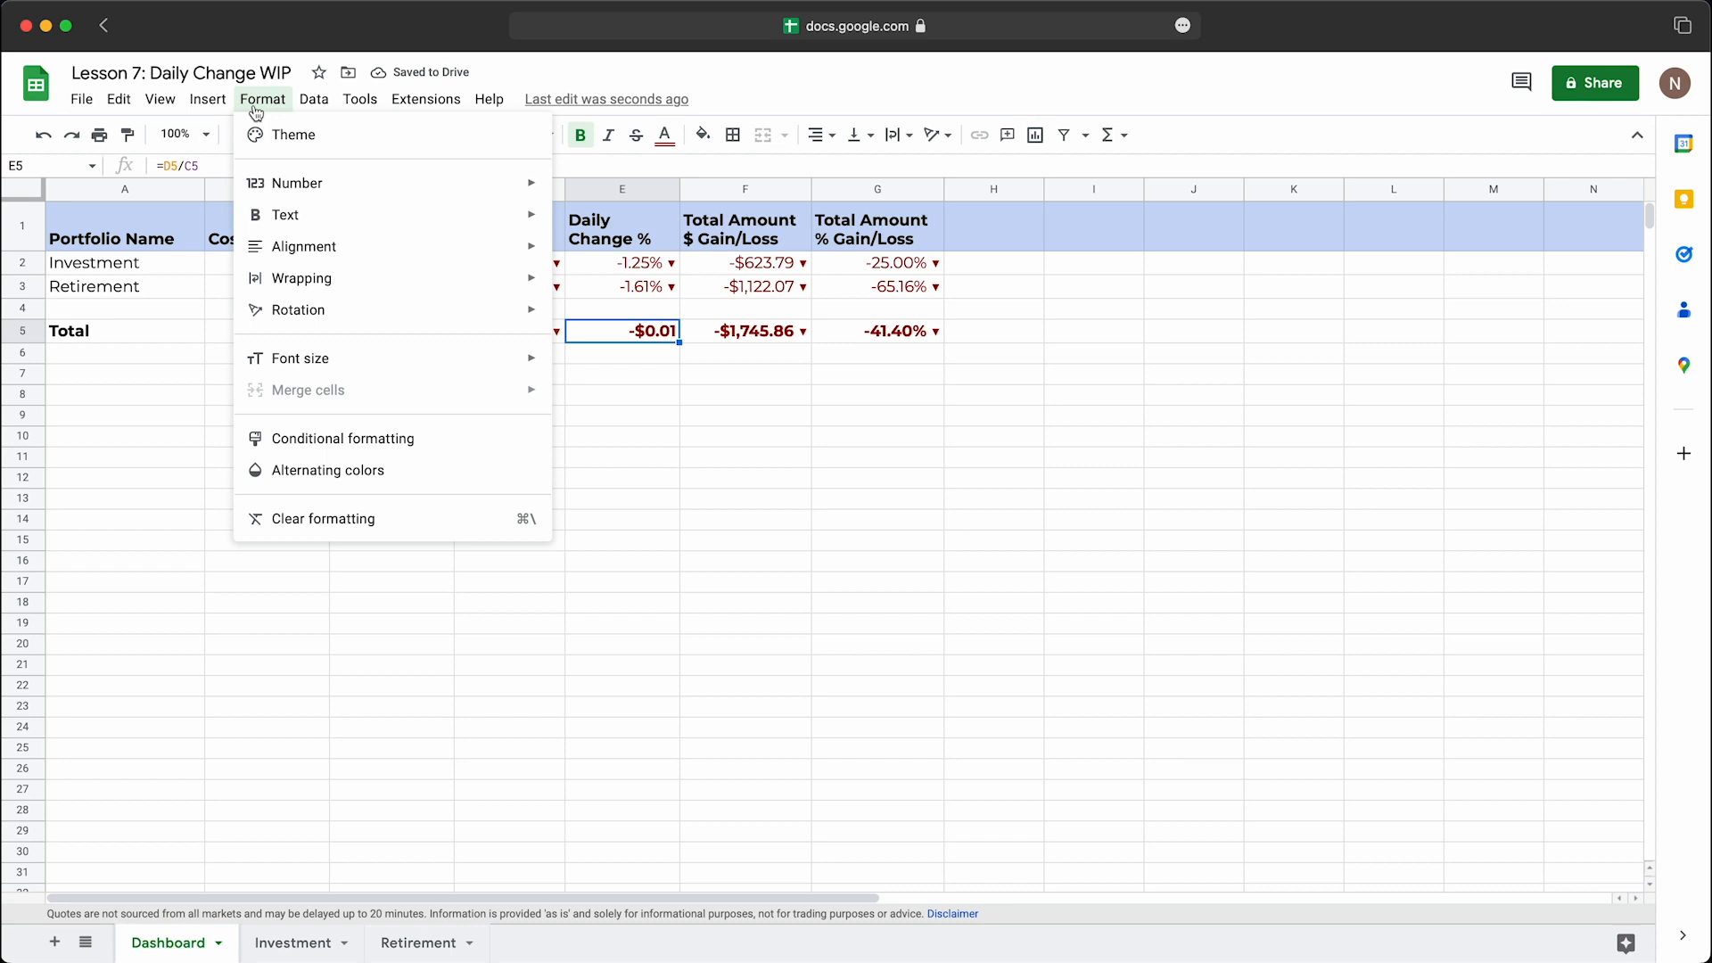
mouse_move(313, 183)
left_click(732, 681)
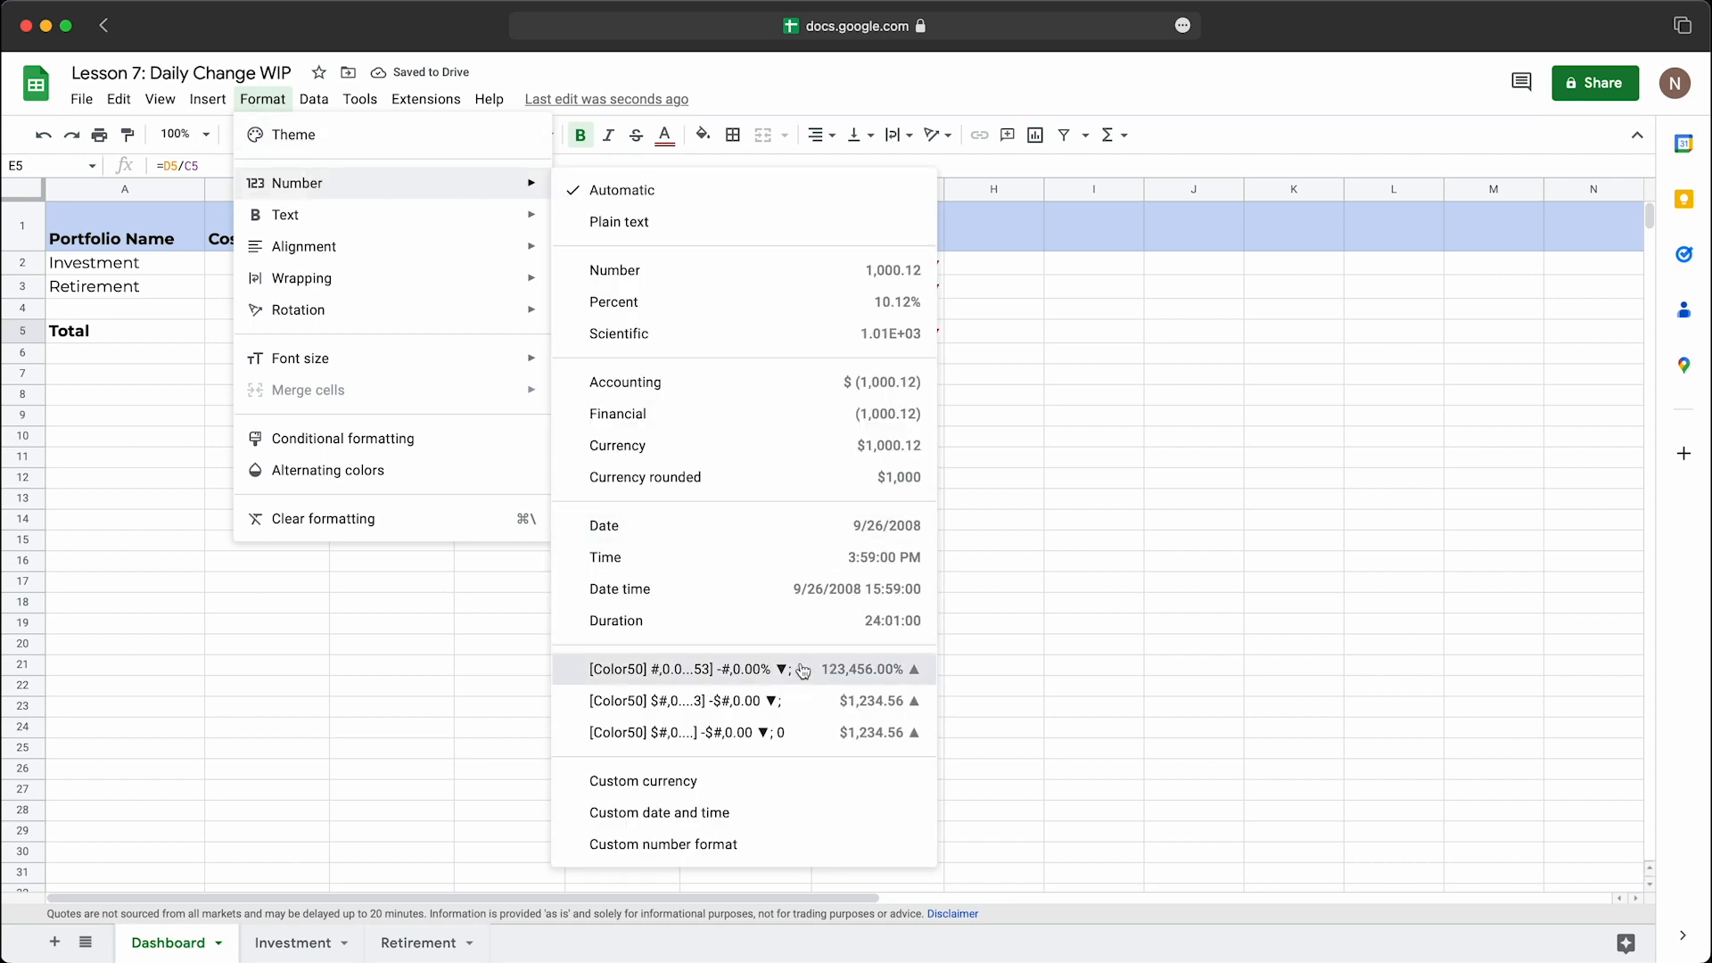
left_click(677, 401)
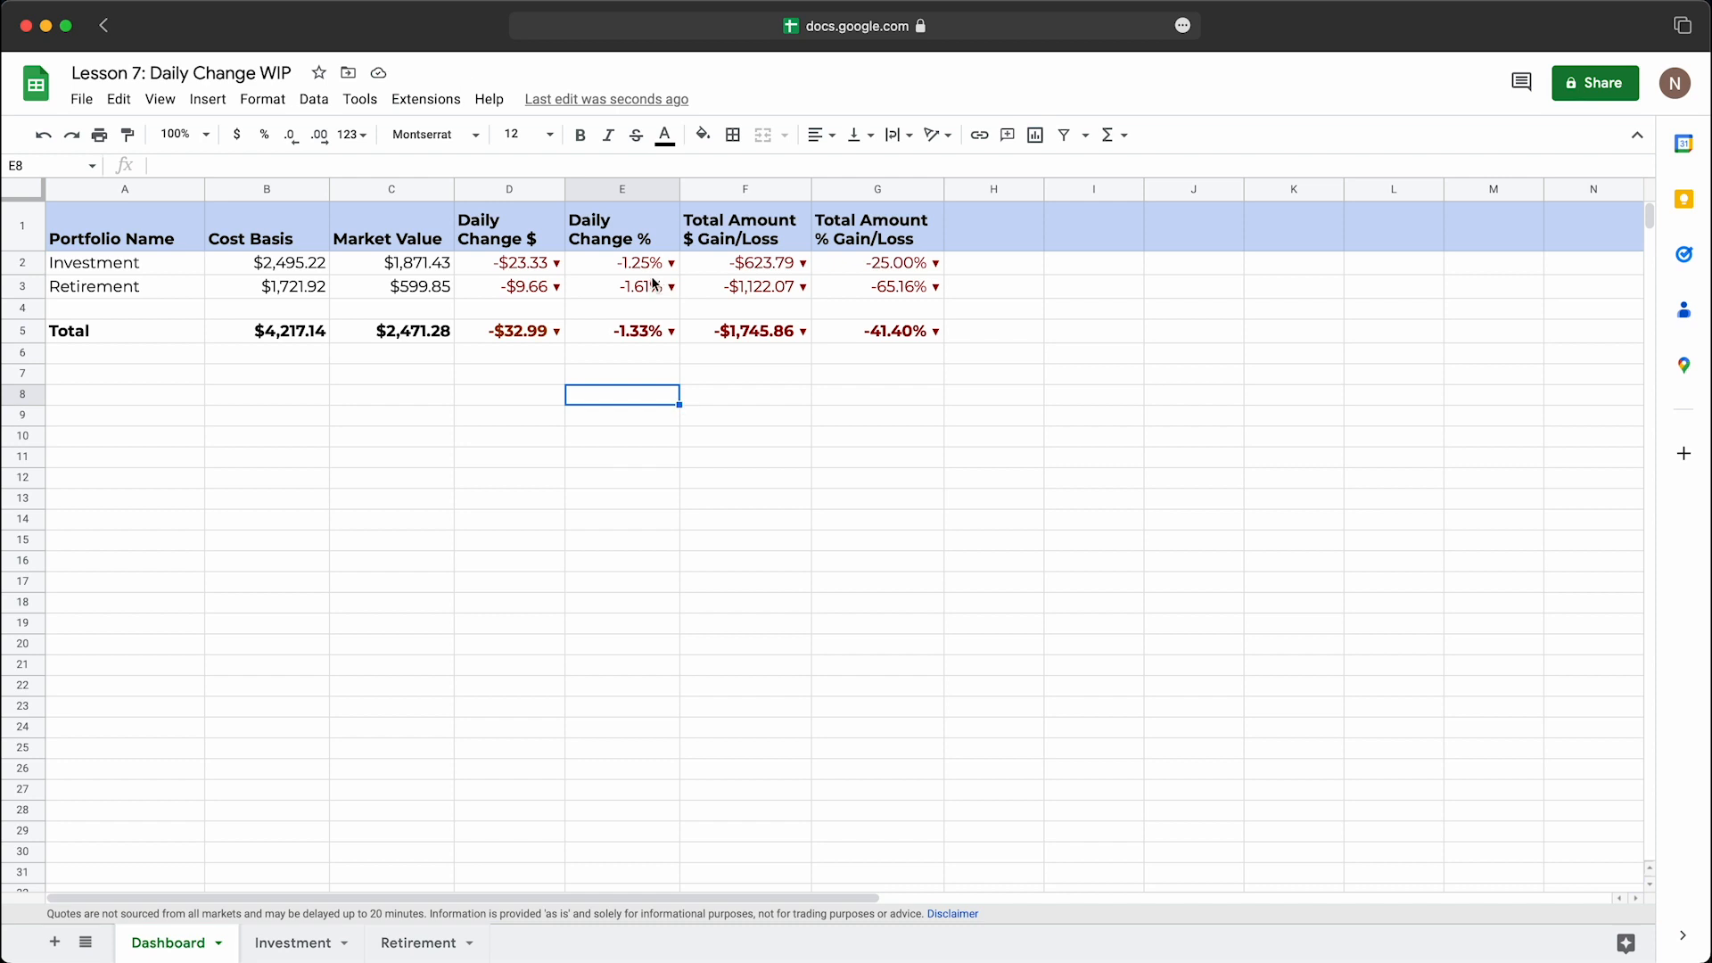
Step: Group the Daily Change $ and Daily Change % columns, D through E, on the Dashboard
left_click(519, 194)
left_click(609, 190, "shift")
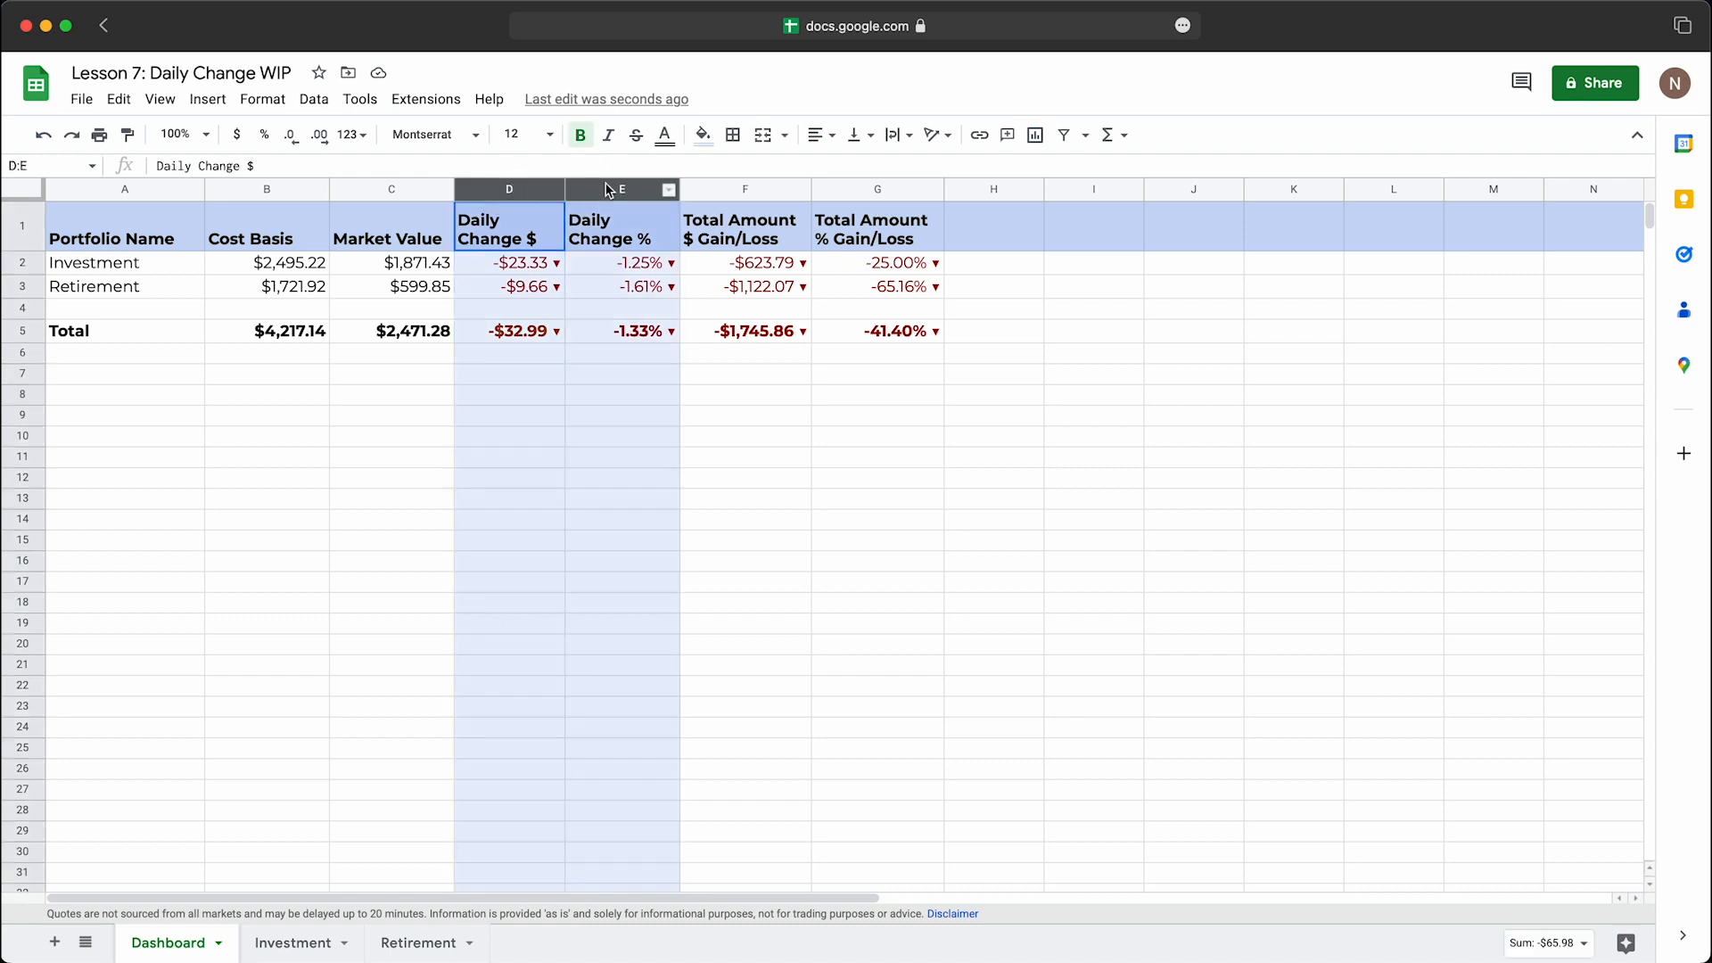
left_click(160, 99)
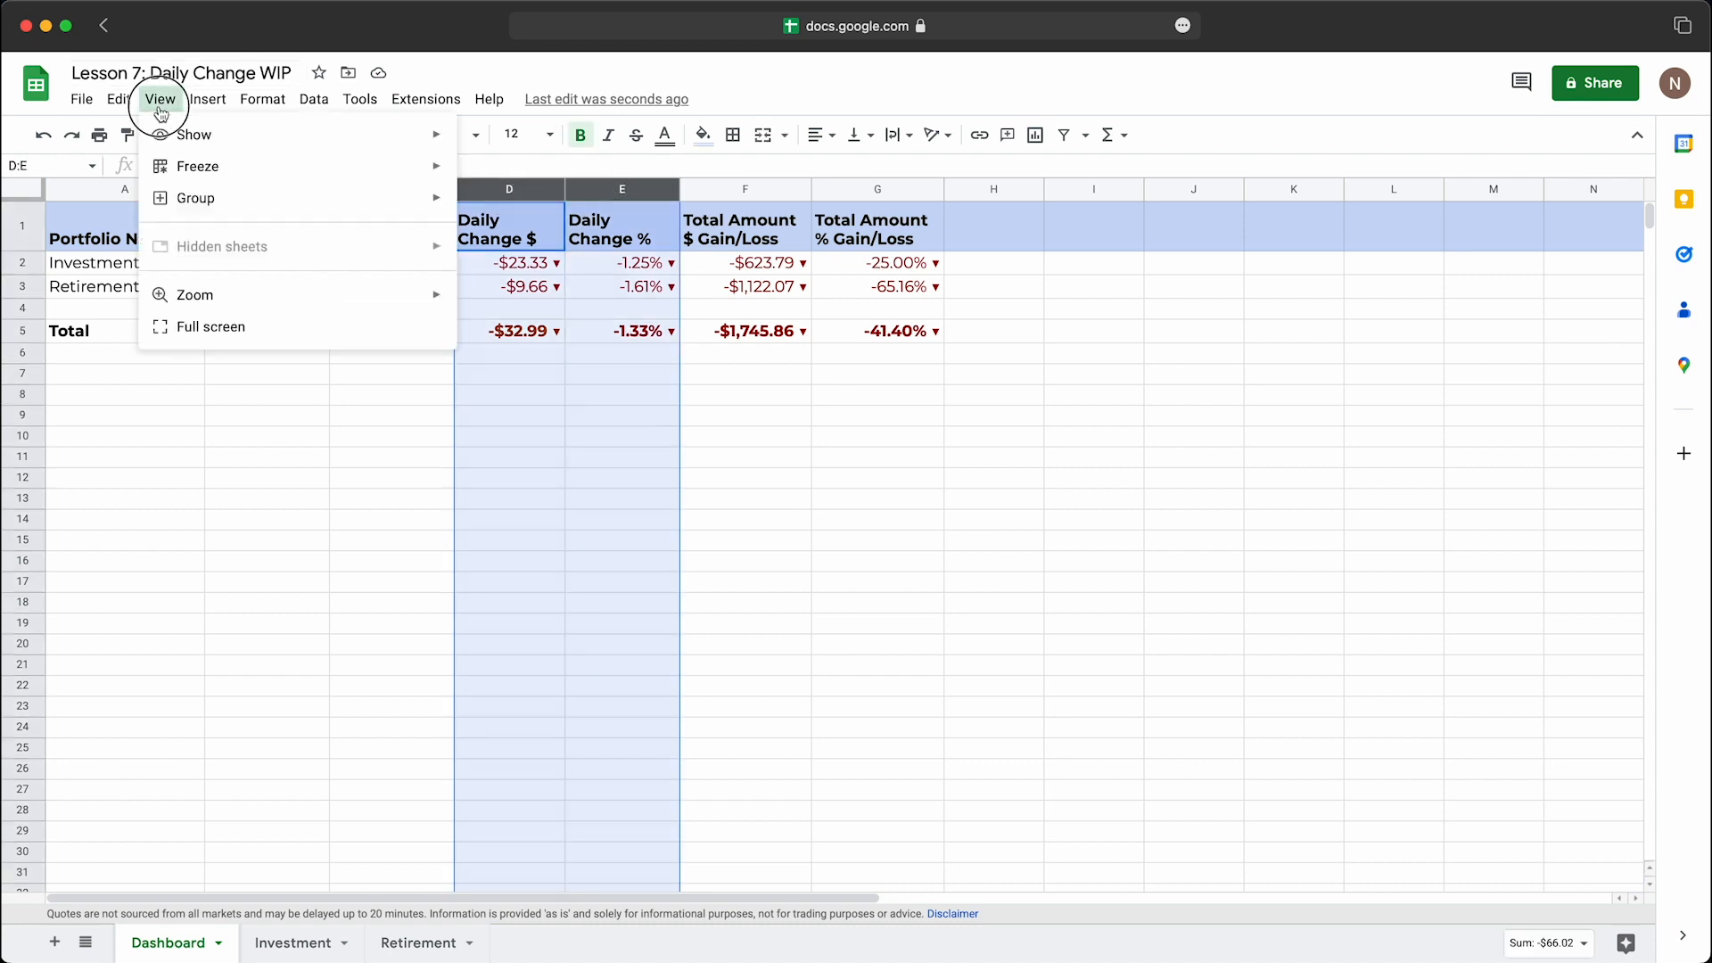
mouse_move(185, 203)
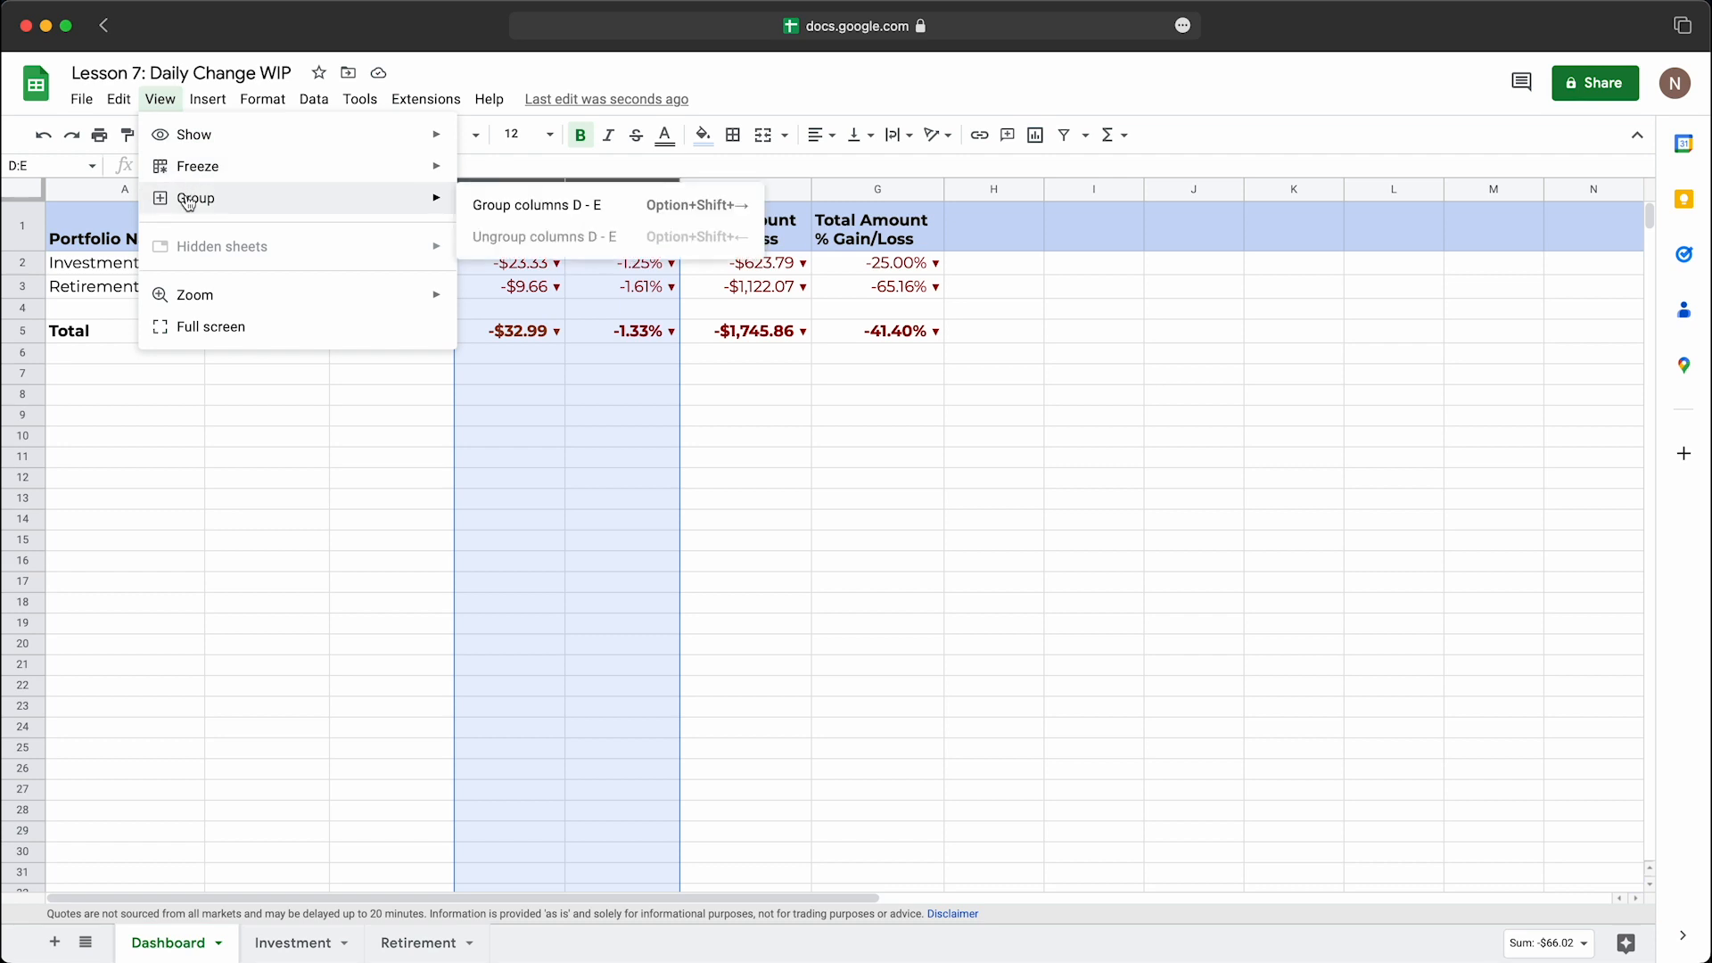
left_click(578, 213)
left_click(560, 381)
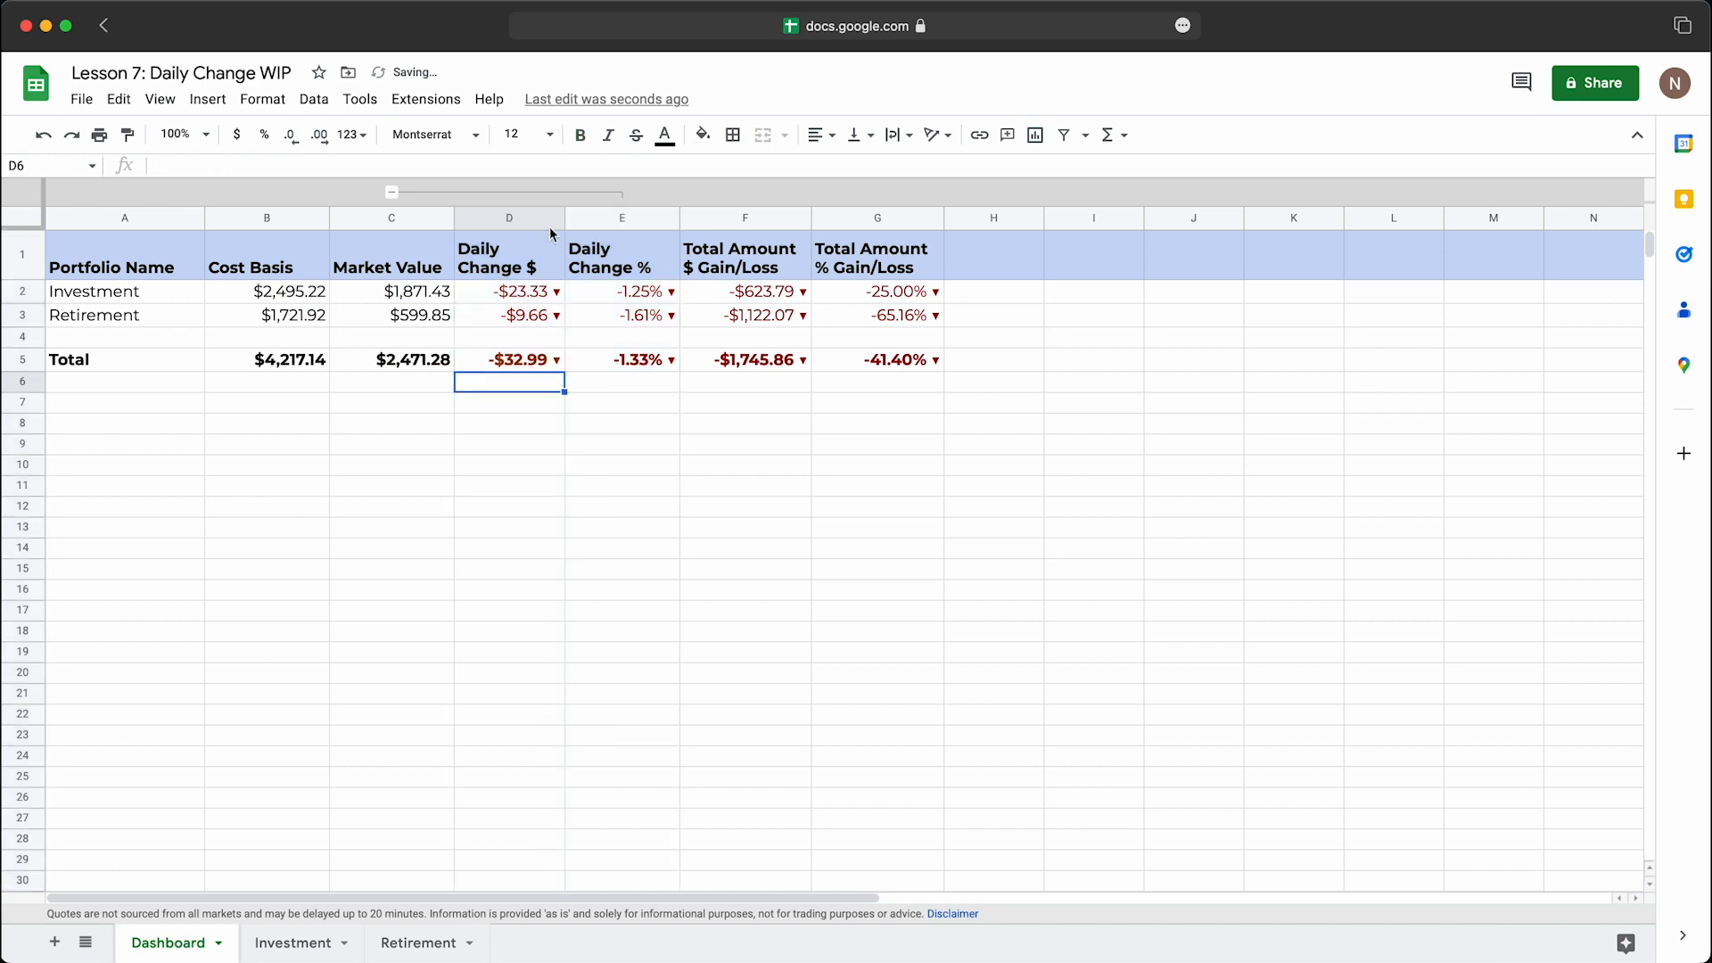
Step: Try collapsing and re-expanding the grouped Daily Change columns D and E on the Dashboard
left_click(392, 192)
left_click(392, 192)
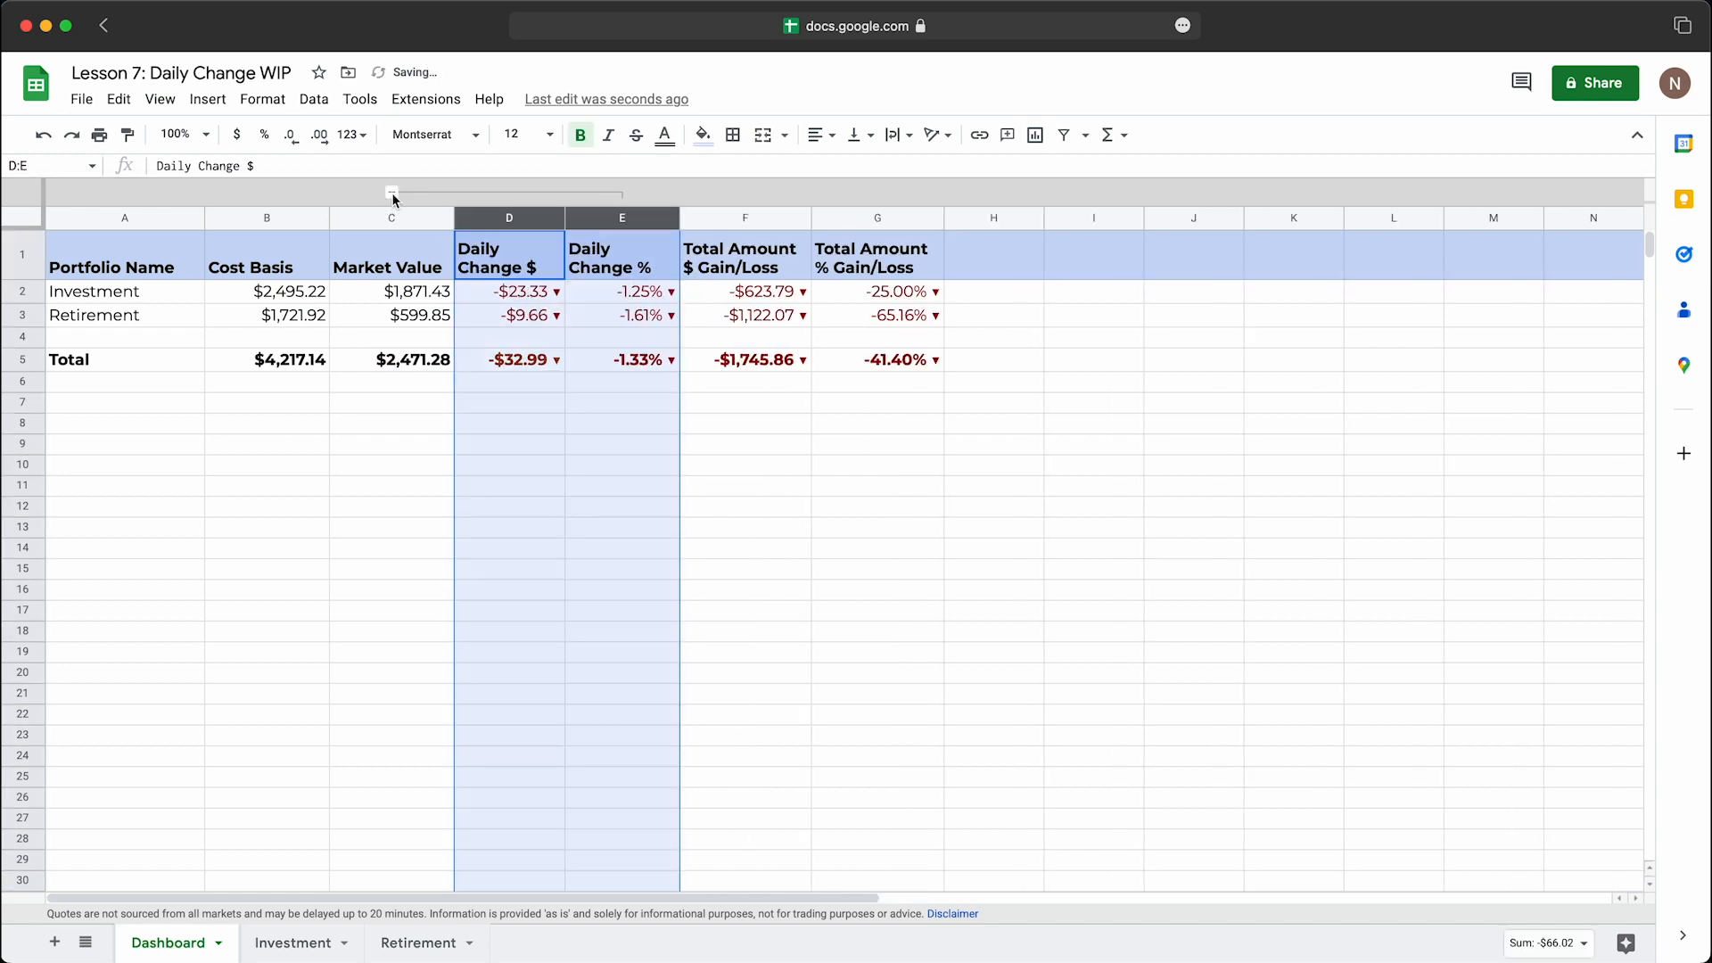
left_click(535, 291)
left_click(393, 194)
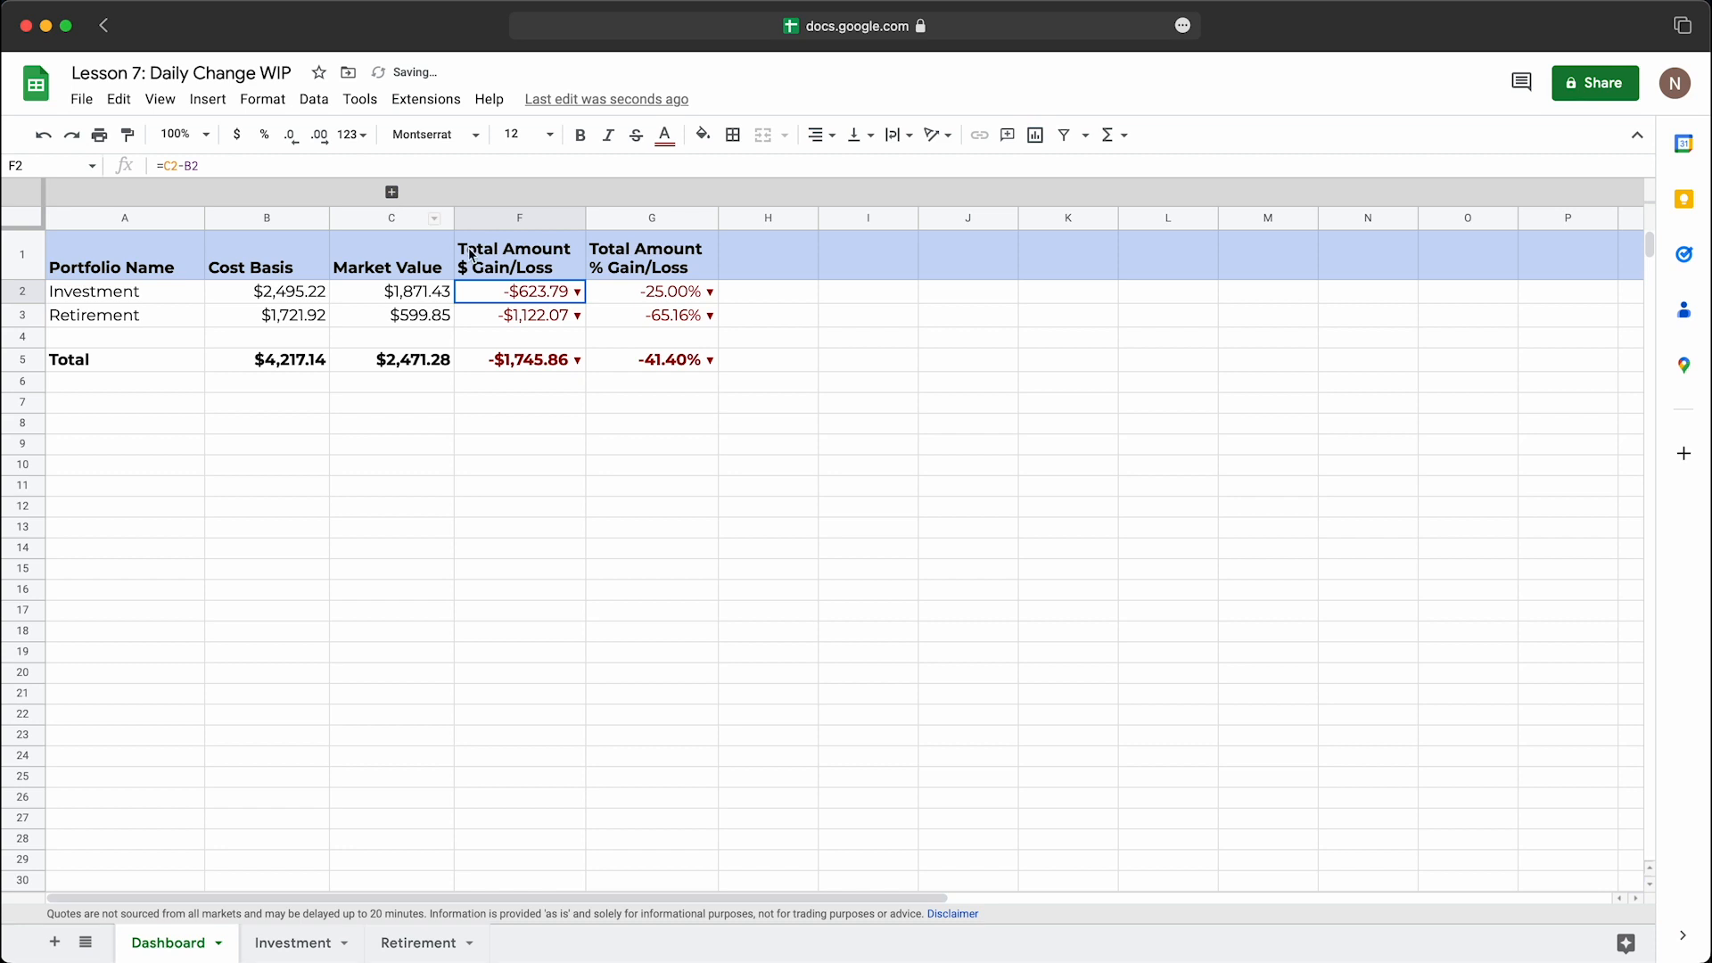
left_click(394, 193)
left_click(550, 317)
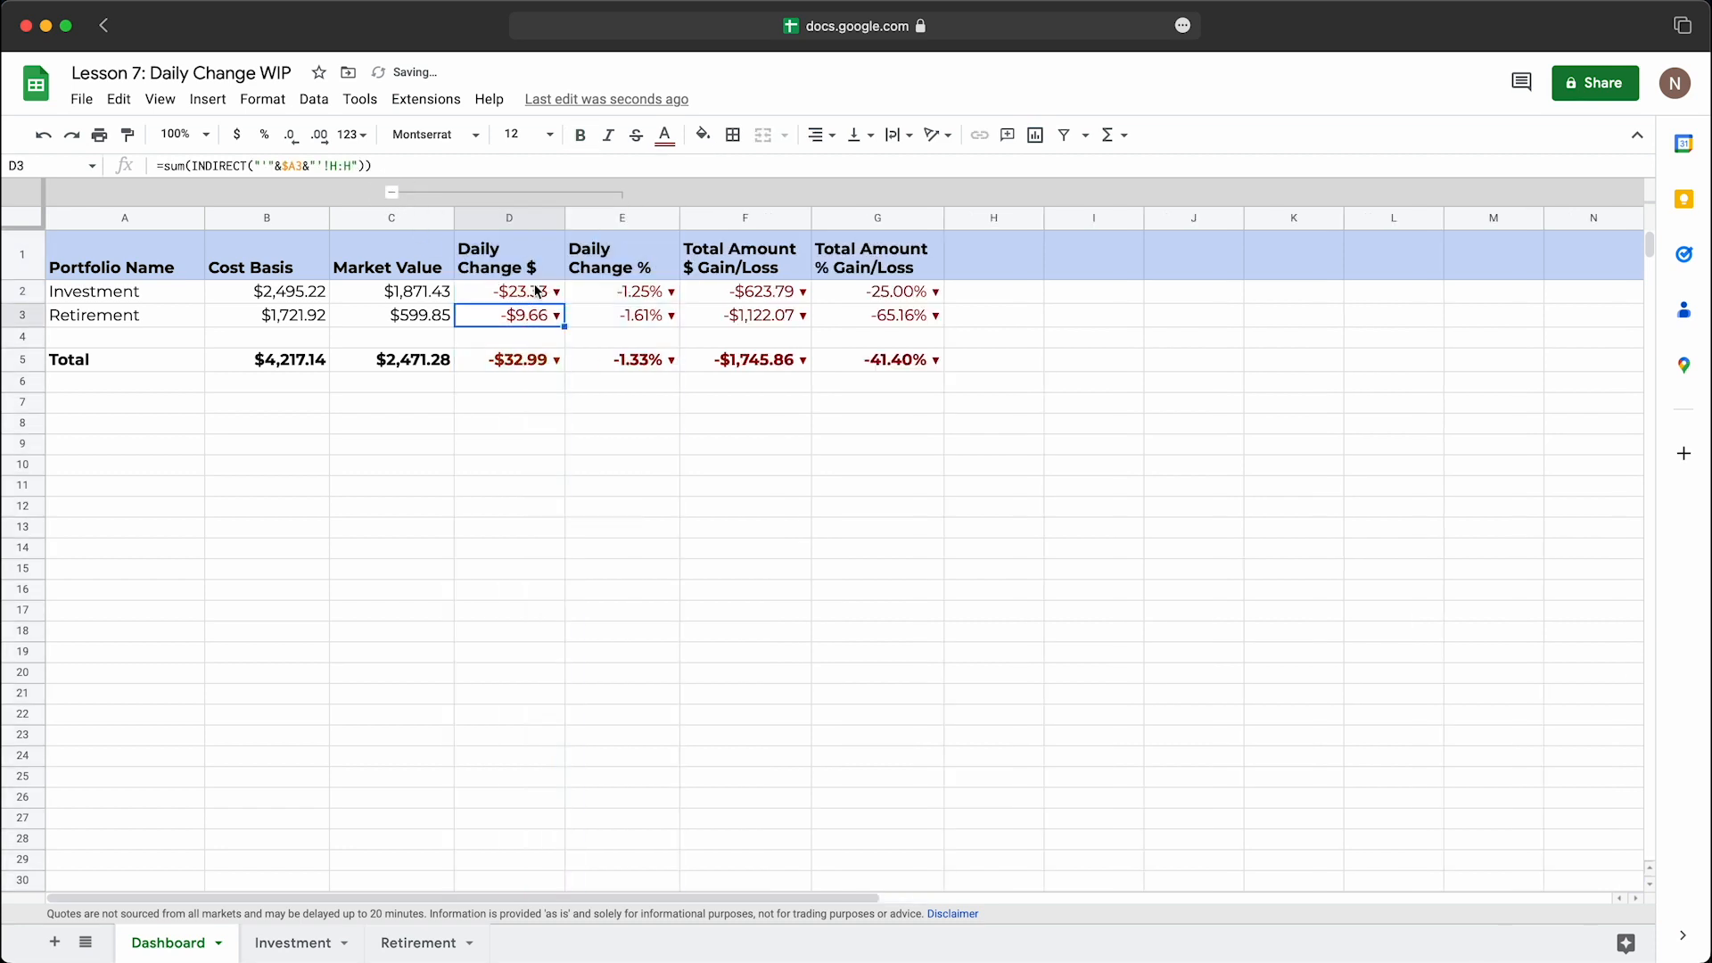
left_click(392, 193)
left_click(393, 193)
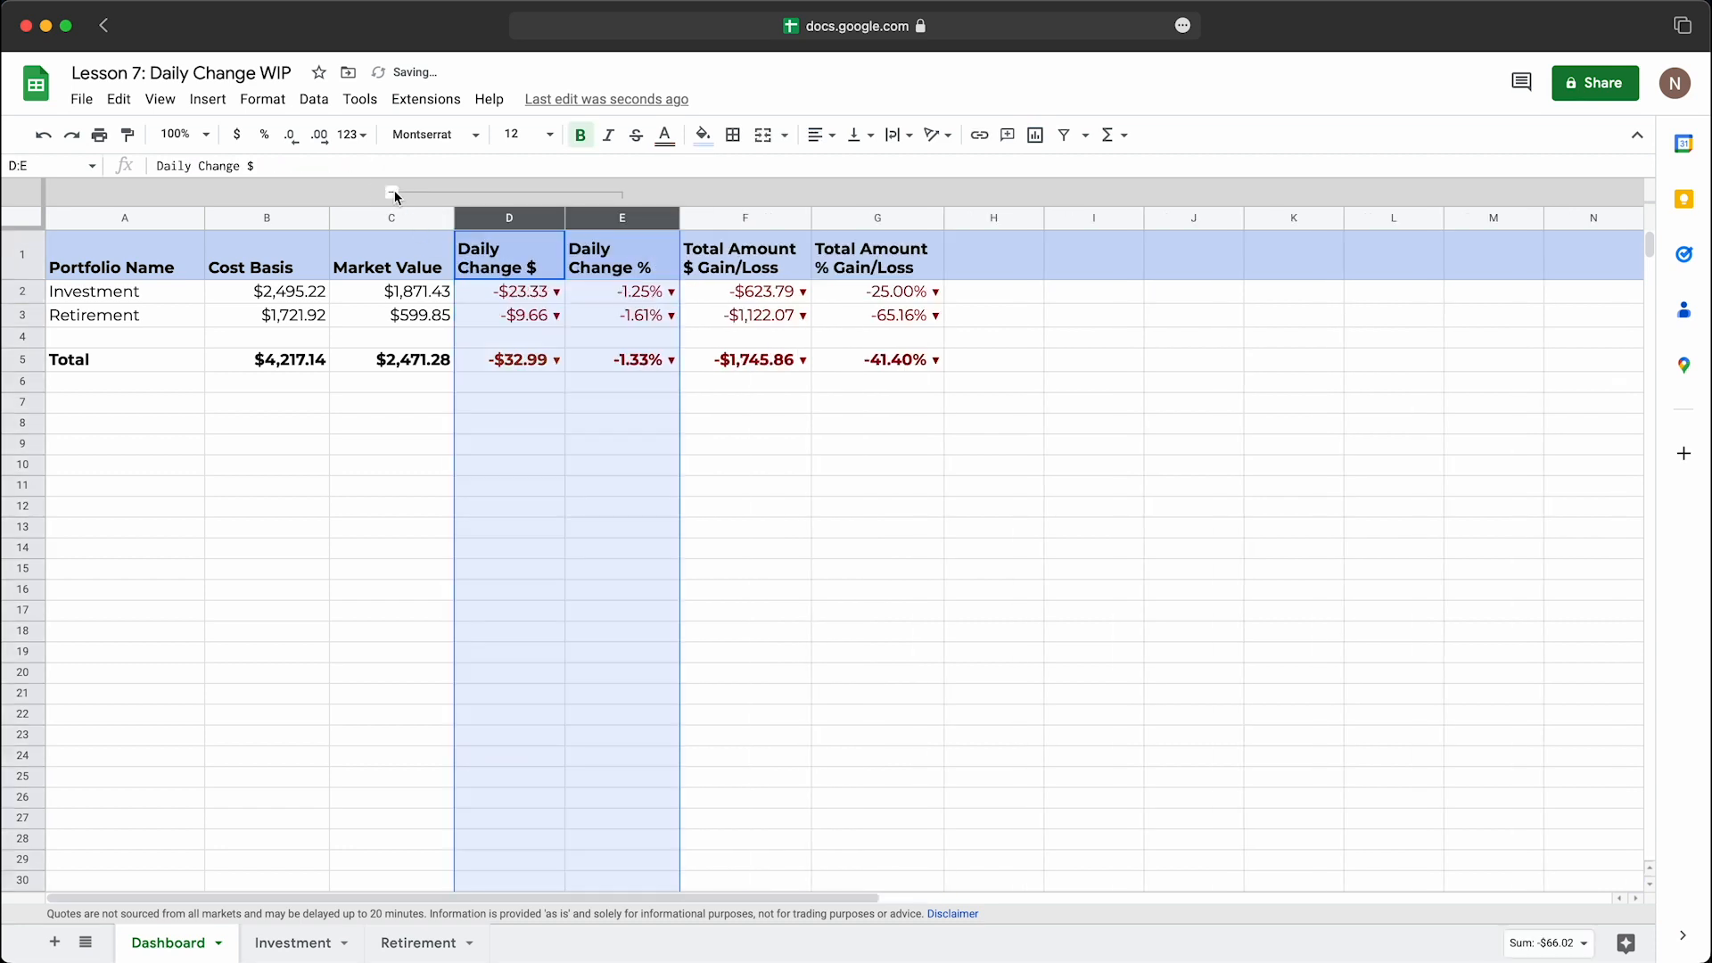
Step: Group the Daily Gain/Loss $ and Daily Gain/Loss % columns, H through I, on the Investment sheet
left_click(326, 942)
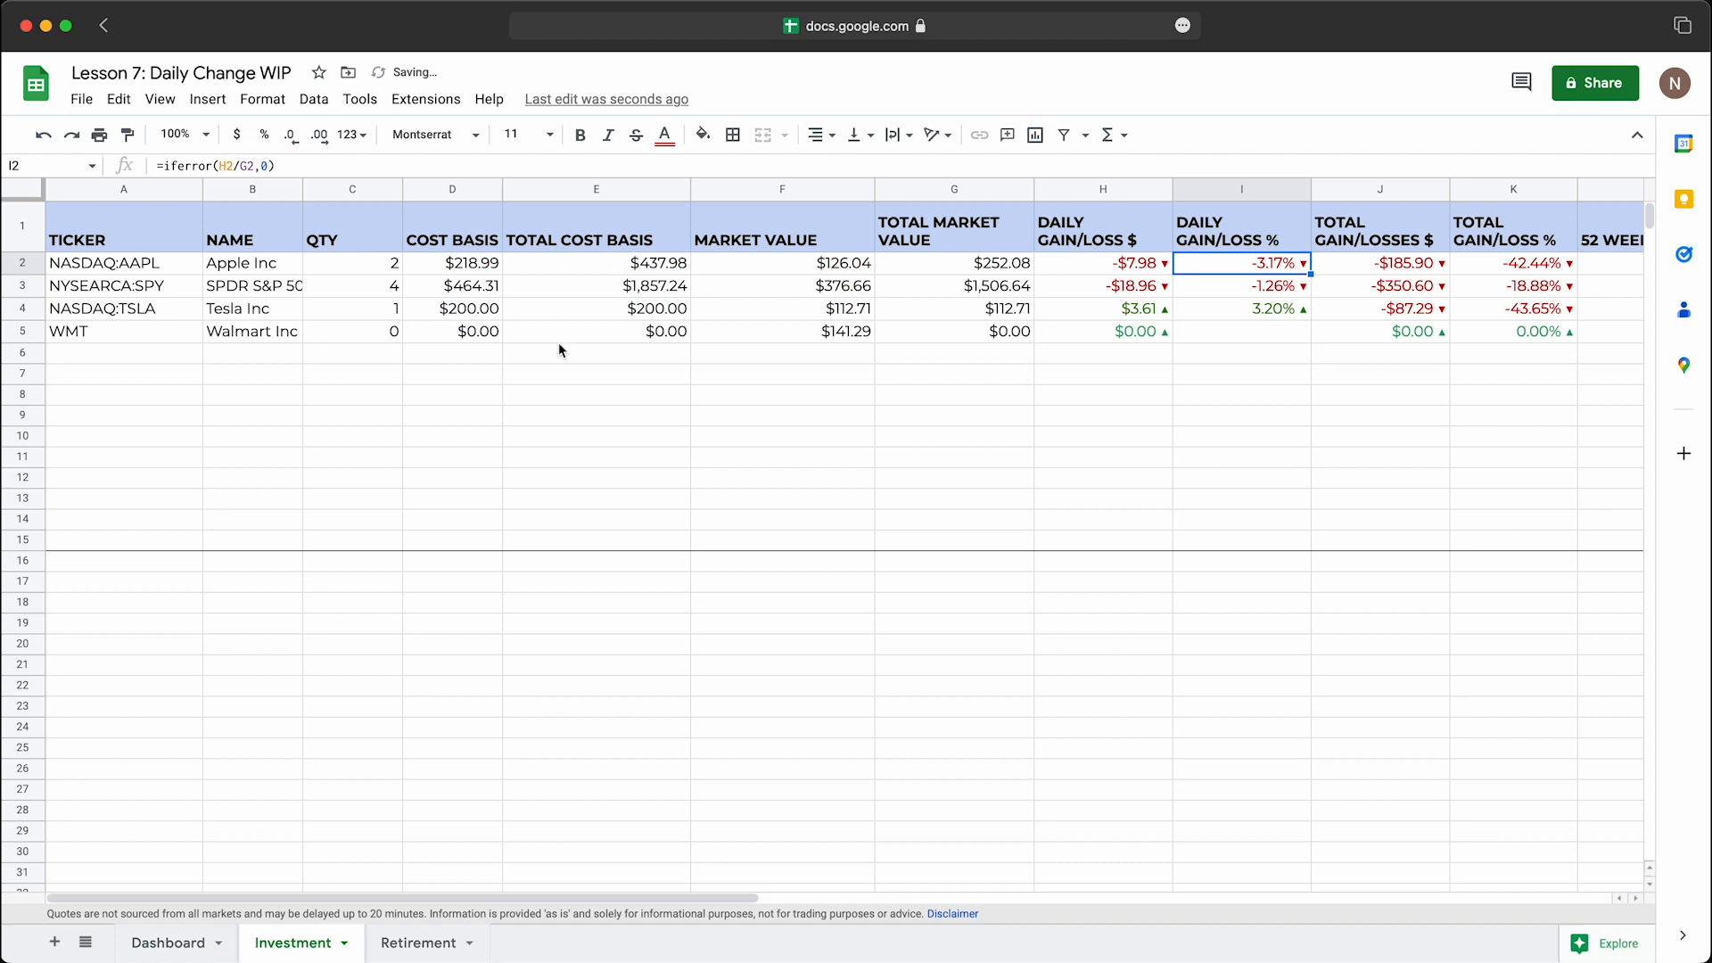
left_click(1106, 189)
left_click(1252, 189, "shift")
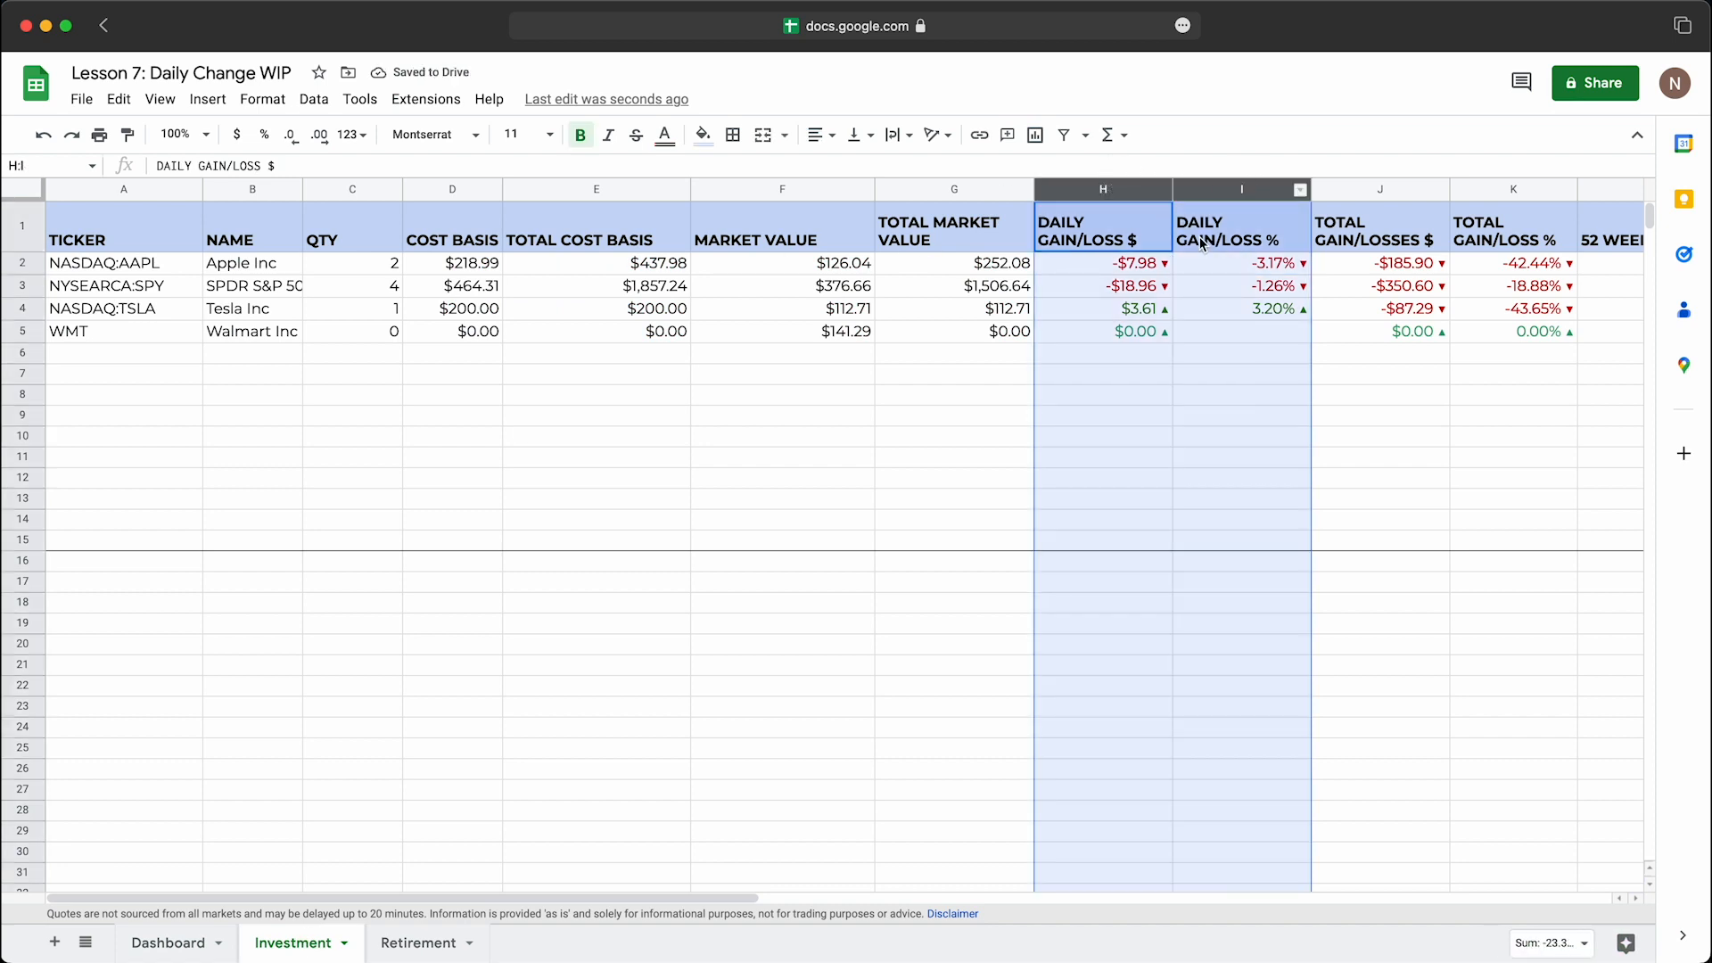
left_click(161, 100)
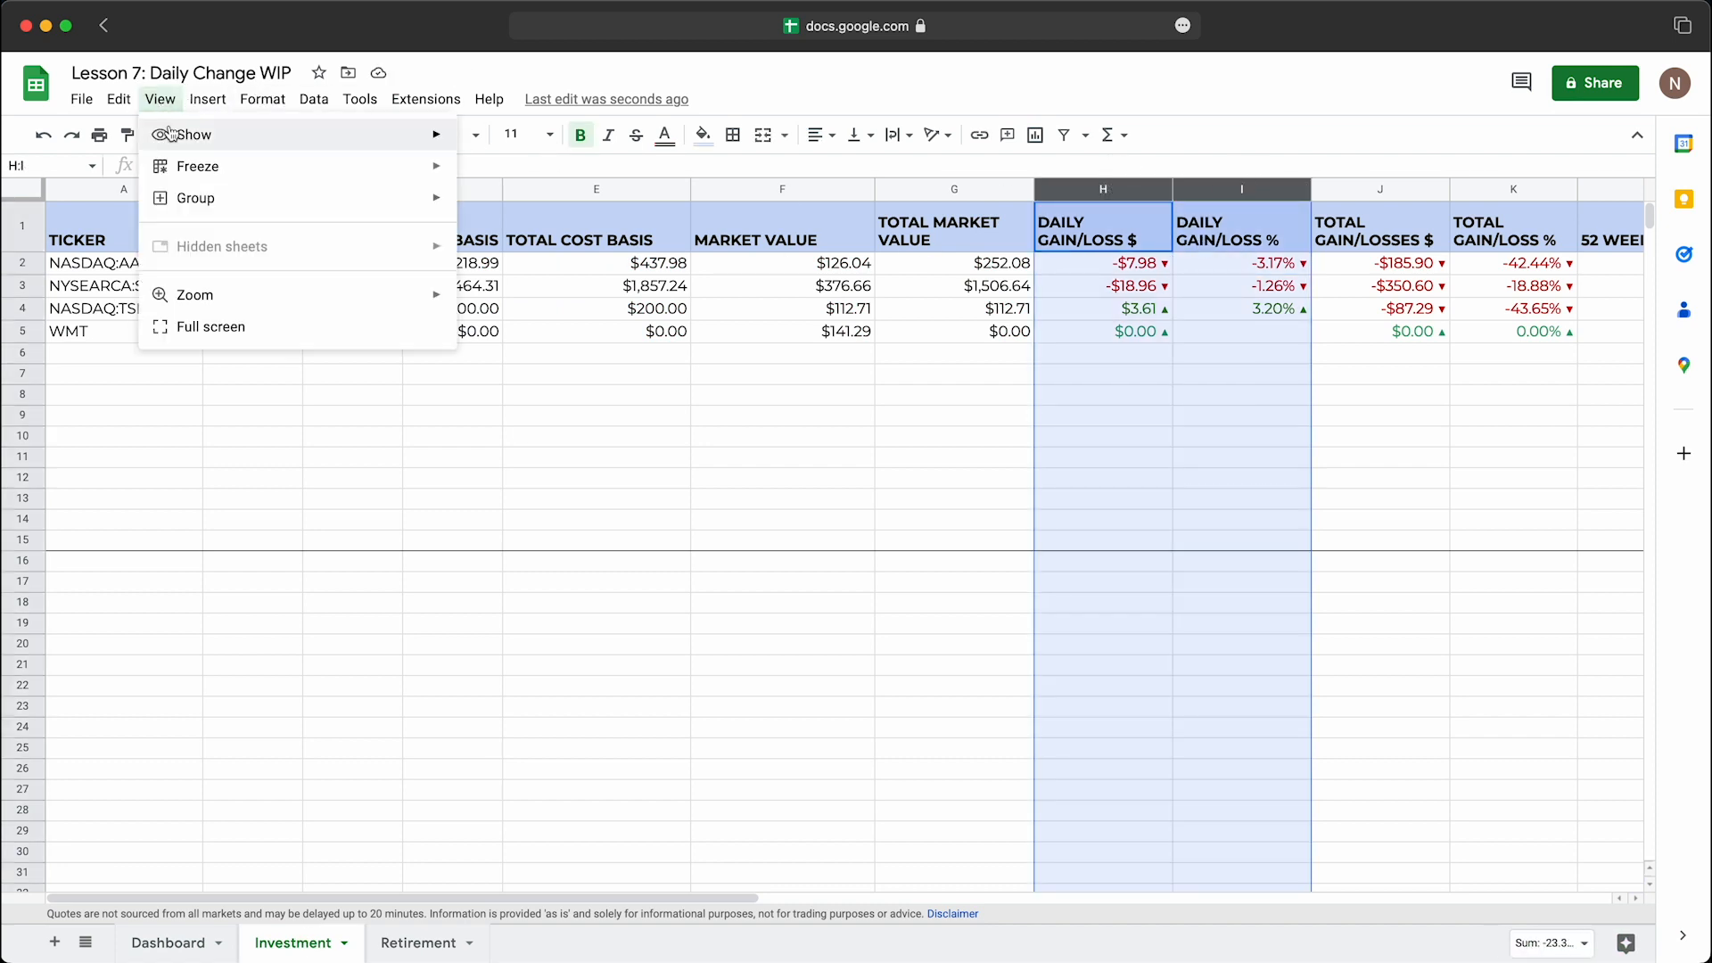
mouse_move(197, 198)
left_click(536, 205)
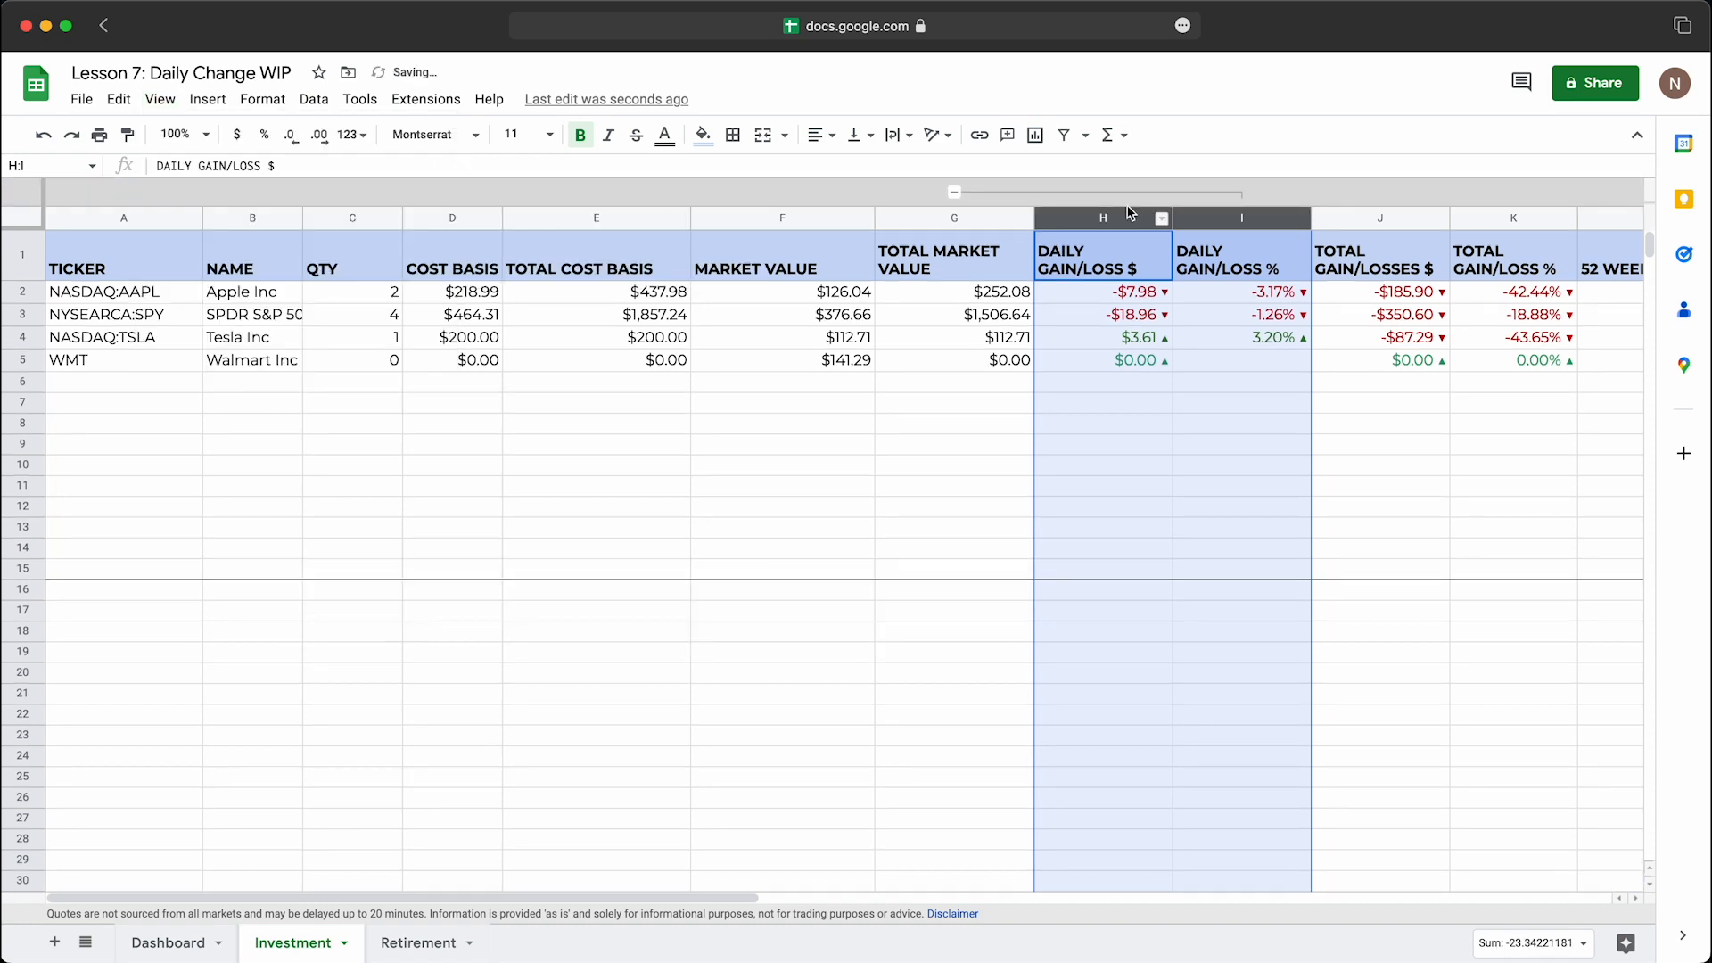
left_click(1159, 373)
Step: Group the Daily Gain/Loss $ and Daily Gain/Loss % columns, H through I, on the Retirement sheet
left_click(419, 943)
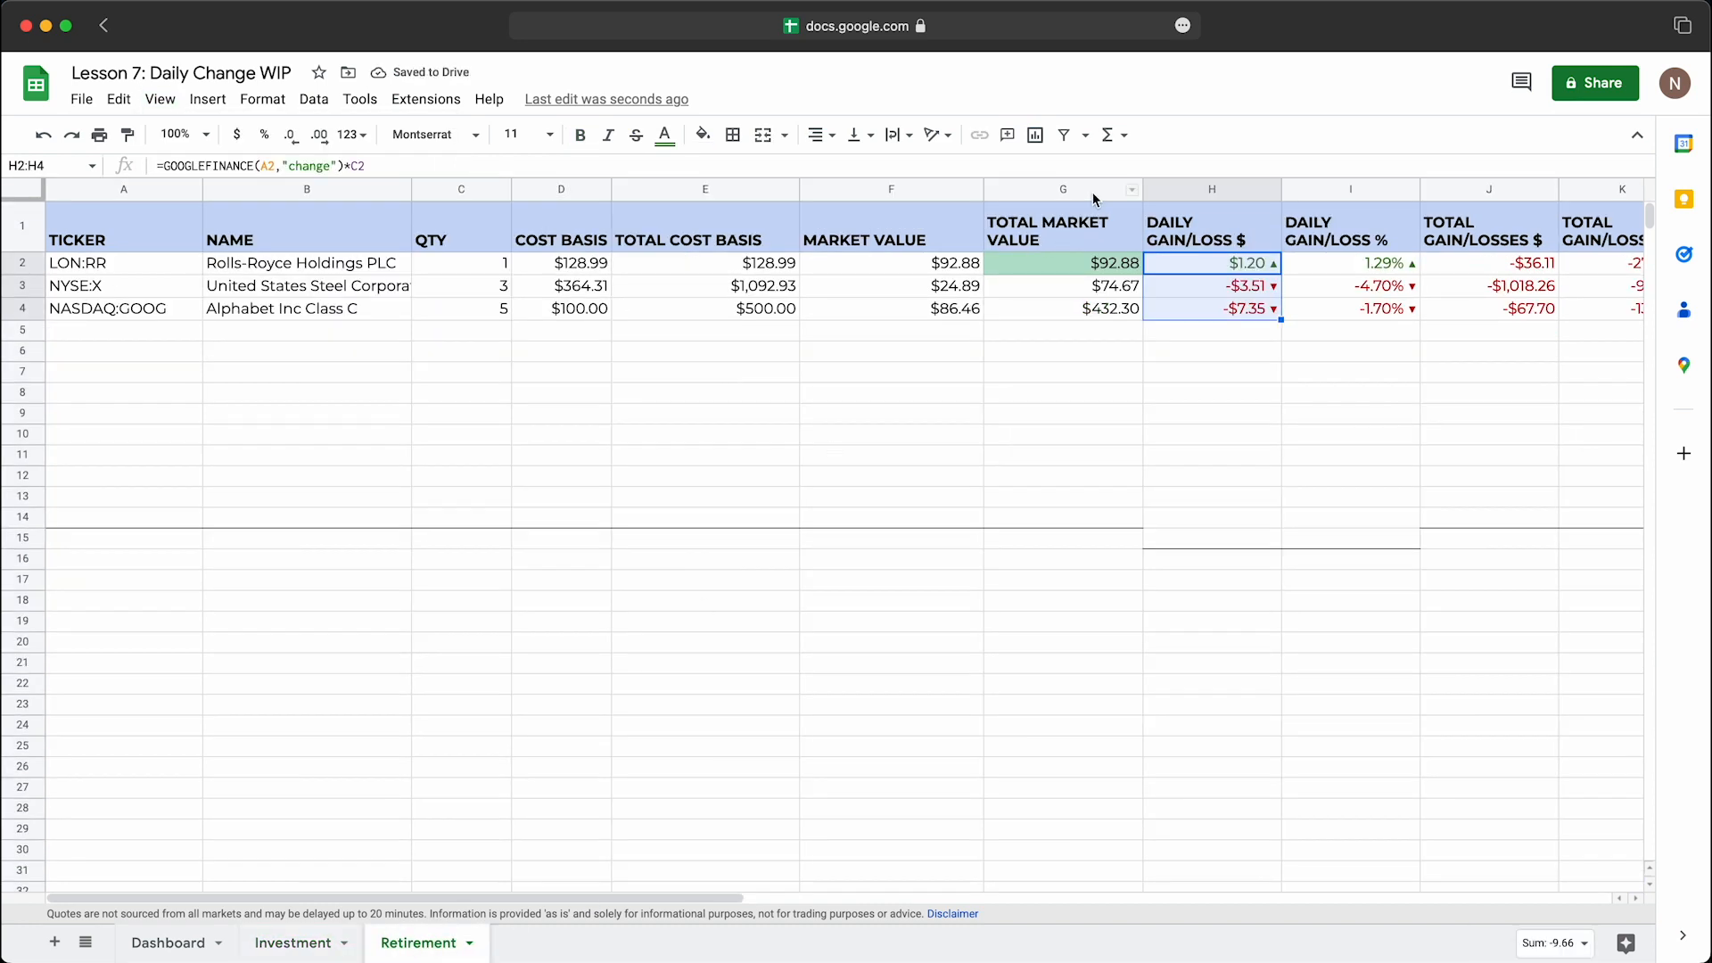
left_click(1208, 190)
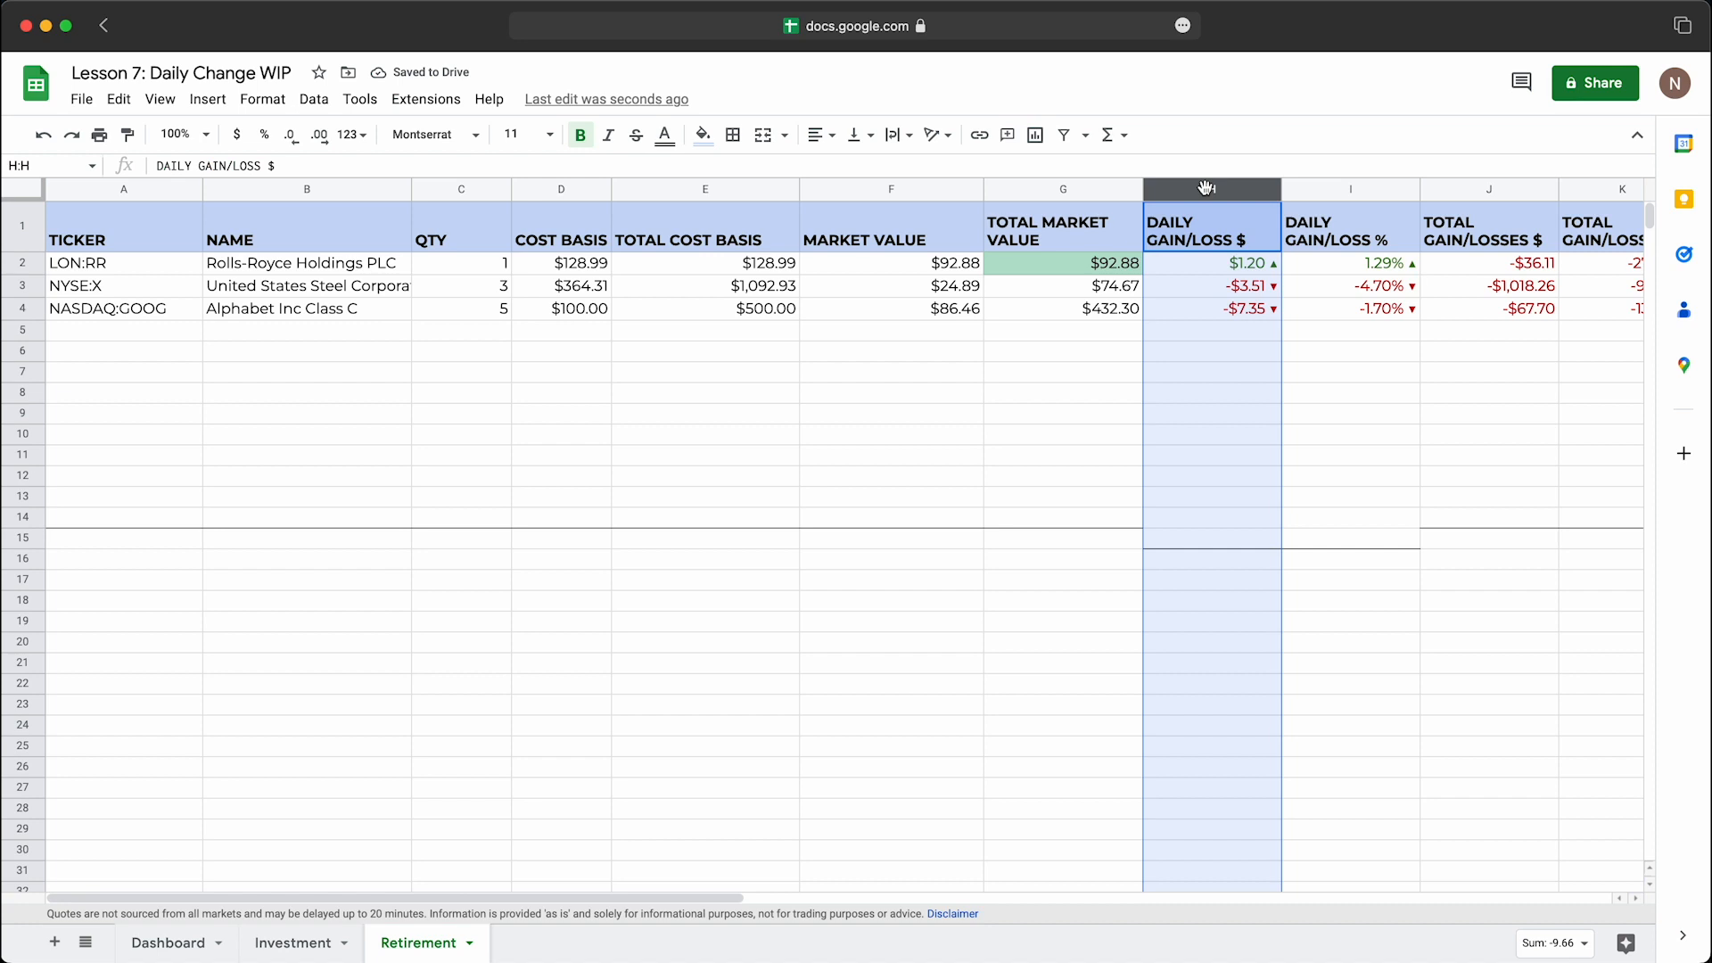
left_click(1330, 189, "shift")
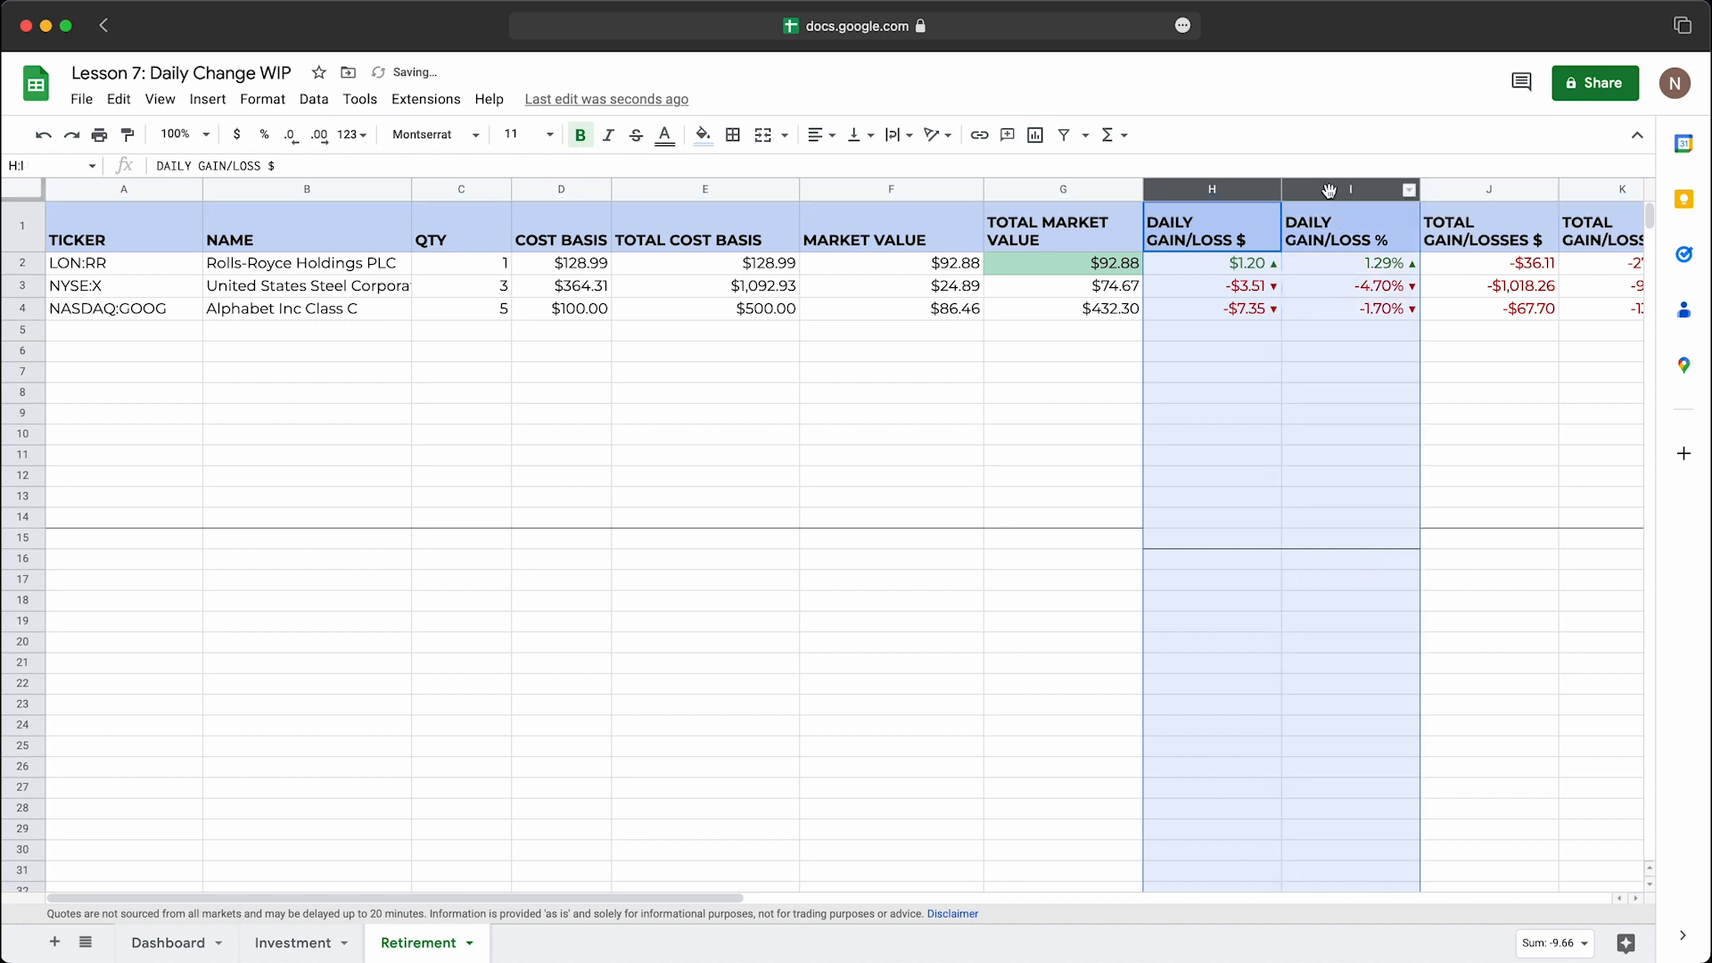
left_click(160, 99)
mouse_move(207, 99)
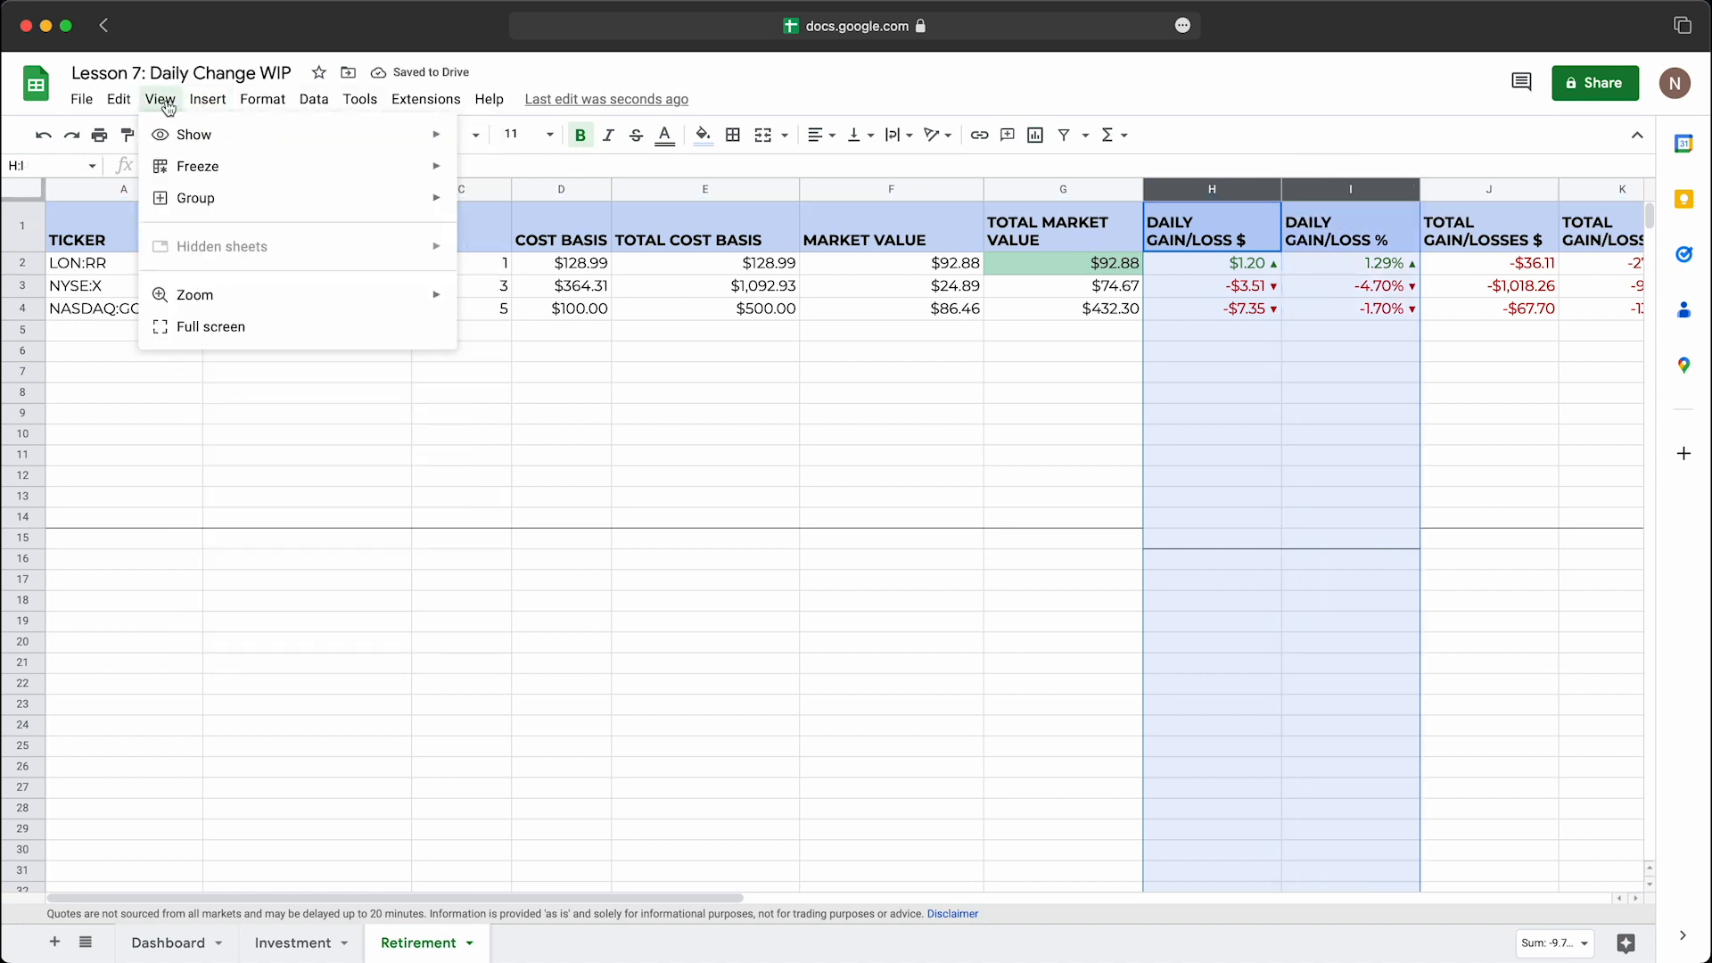
mouse_move(192, 203)
left_click(500, 202)
left_click(1351, 379)
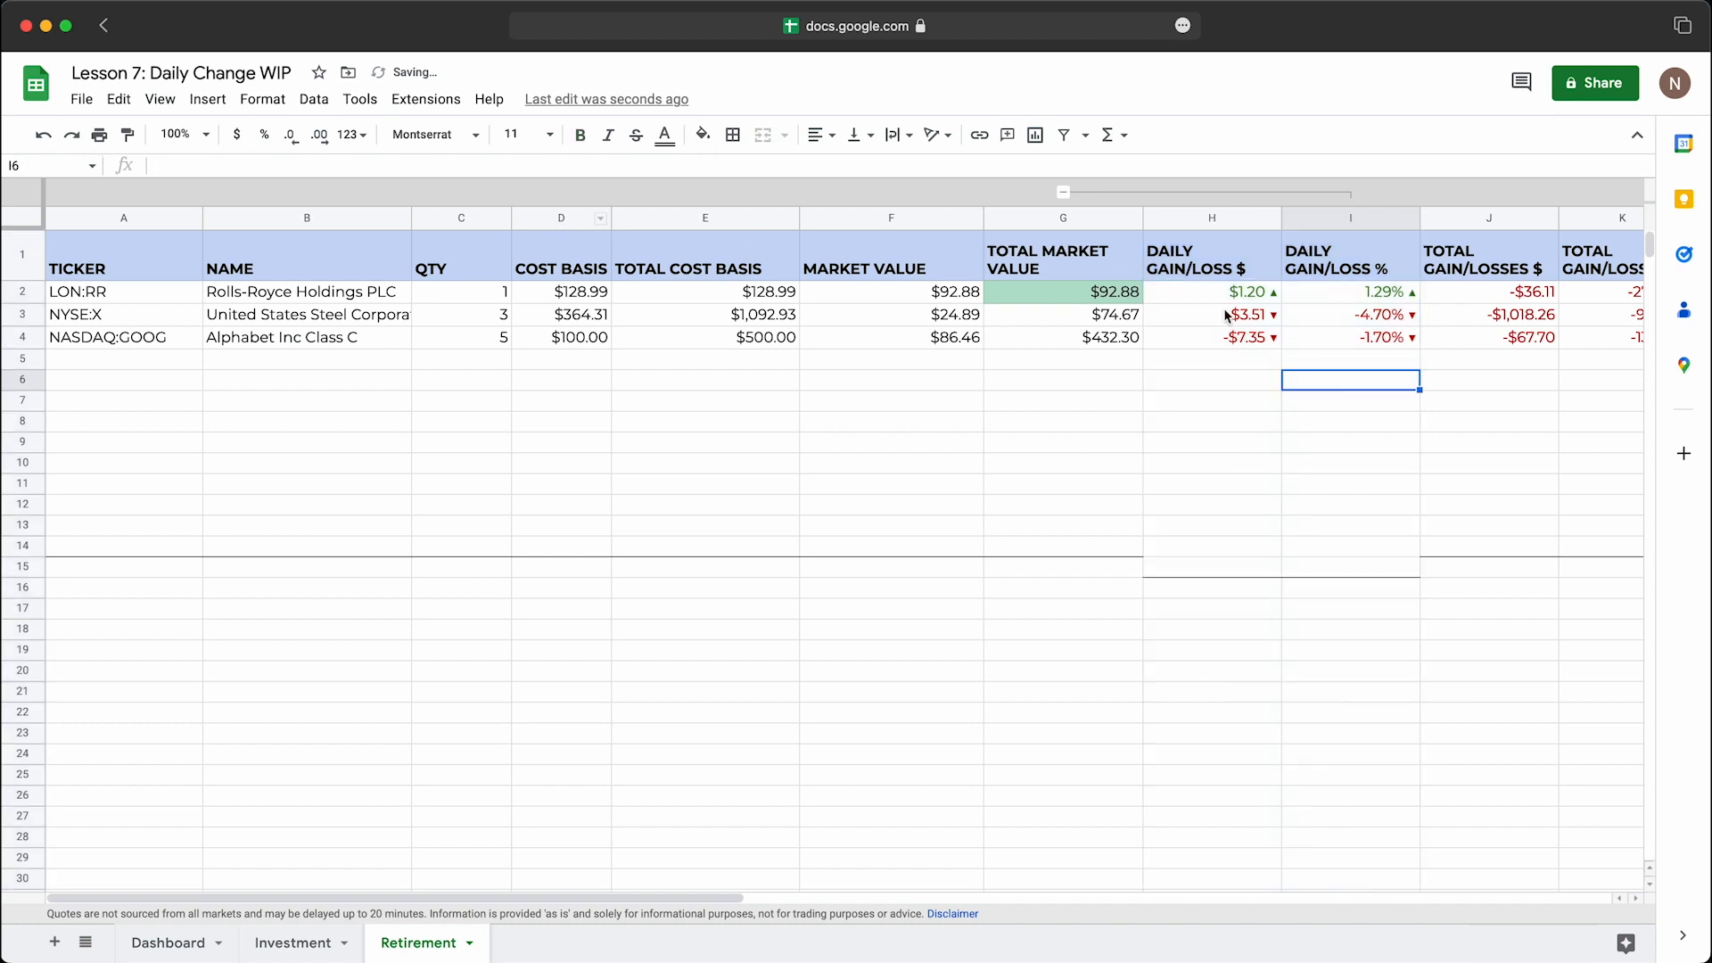
Step: Test collapsing and expanding the grouped columns H and I on the Retirement sheet, and leave the group collapsed
left_click(1063, 192)
left_click(1063, 193)
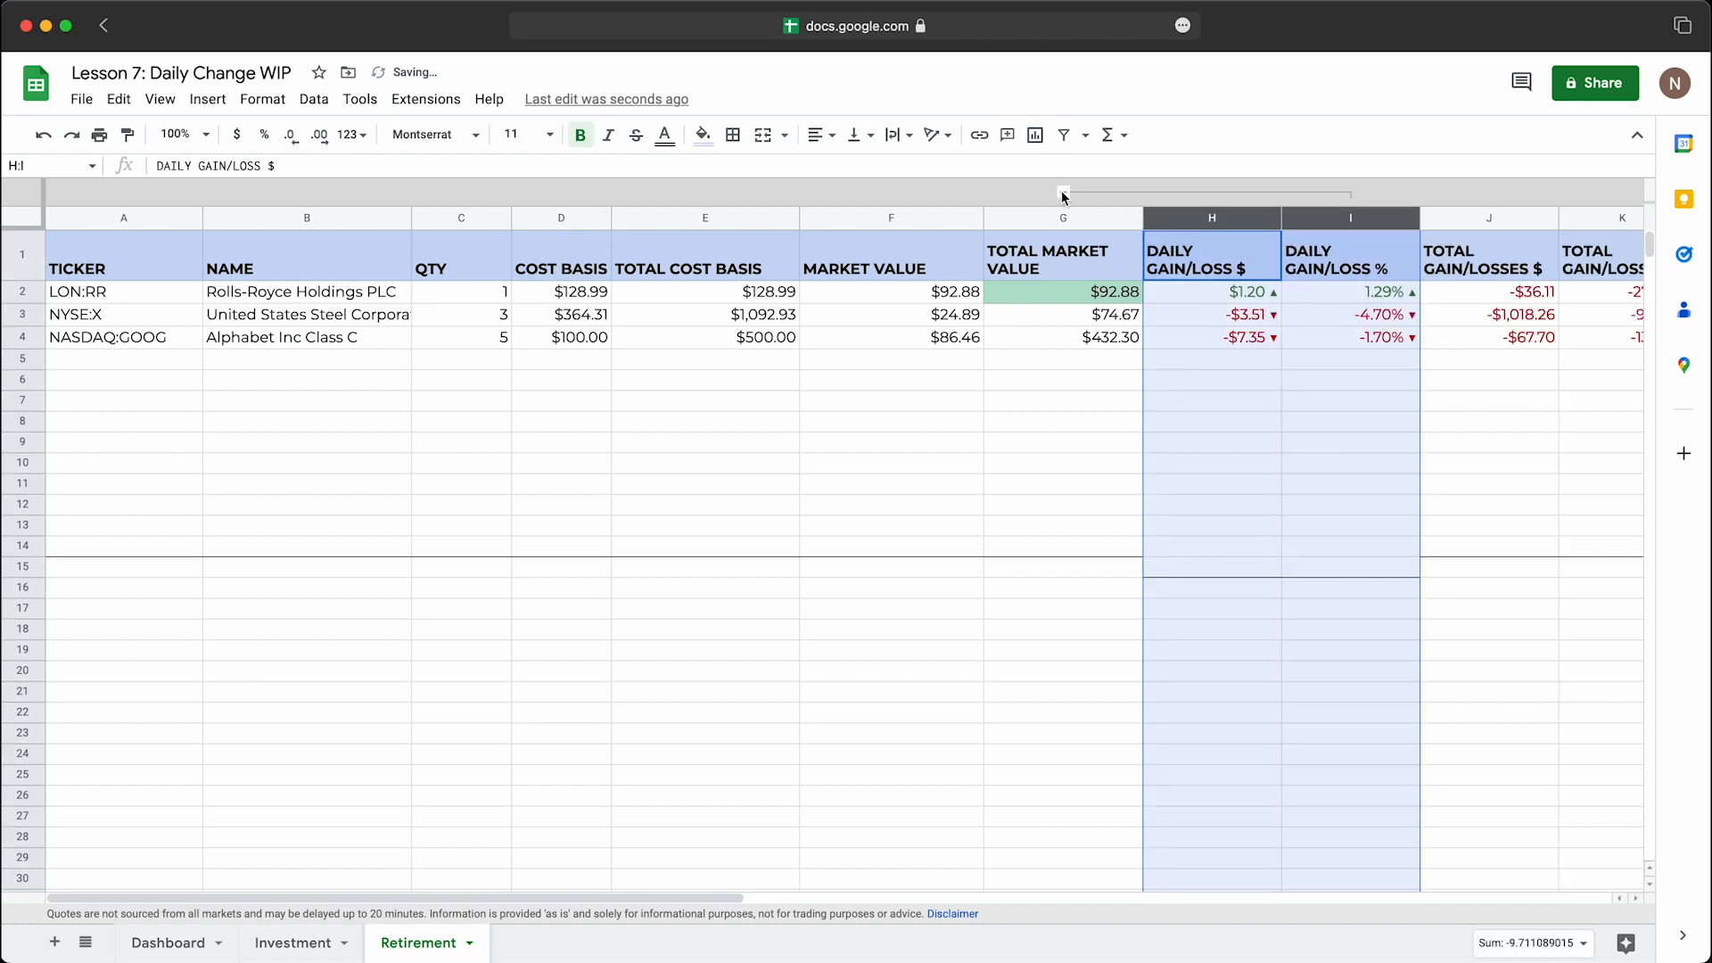
left_click(1063, 193)
left_click(1057, 462)
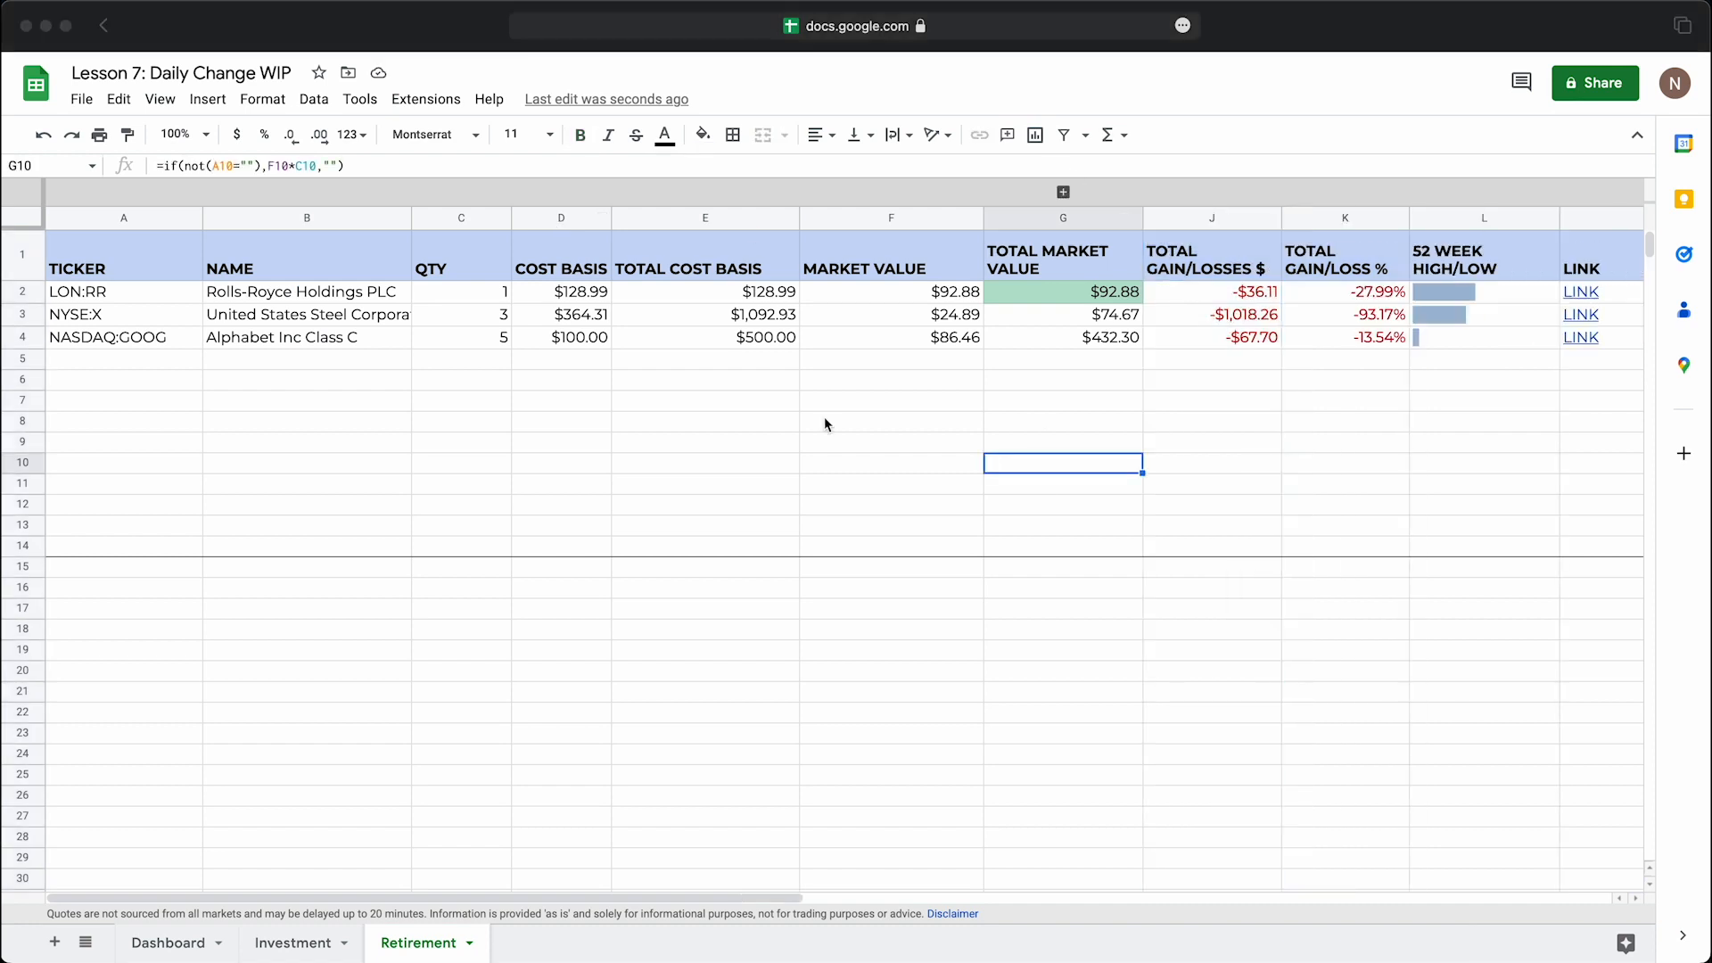